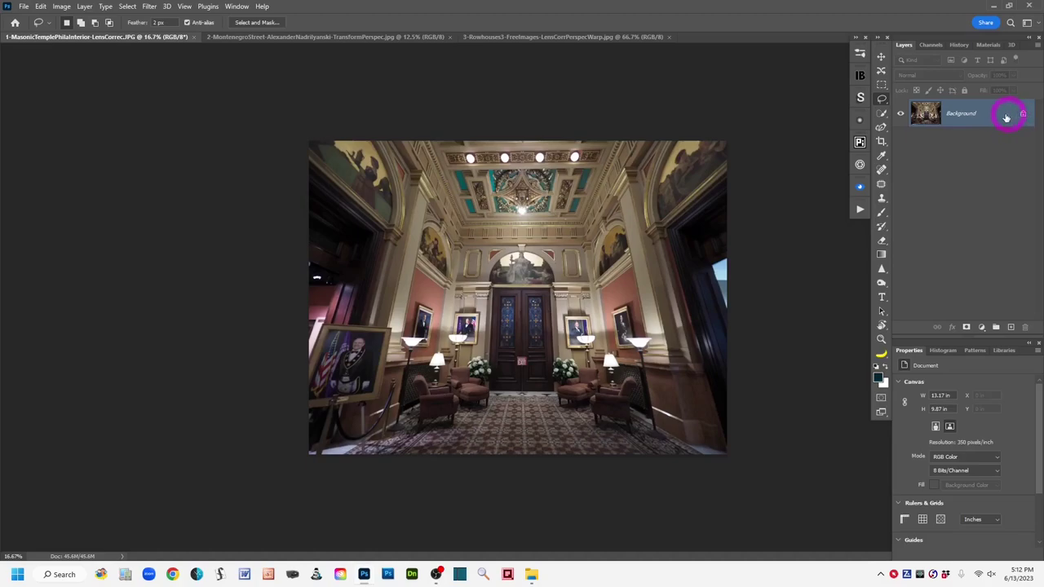
Duplicate the Background layer and convert the copy to a Smart Object.
left_click_drag(996, 116, 1011, 329)
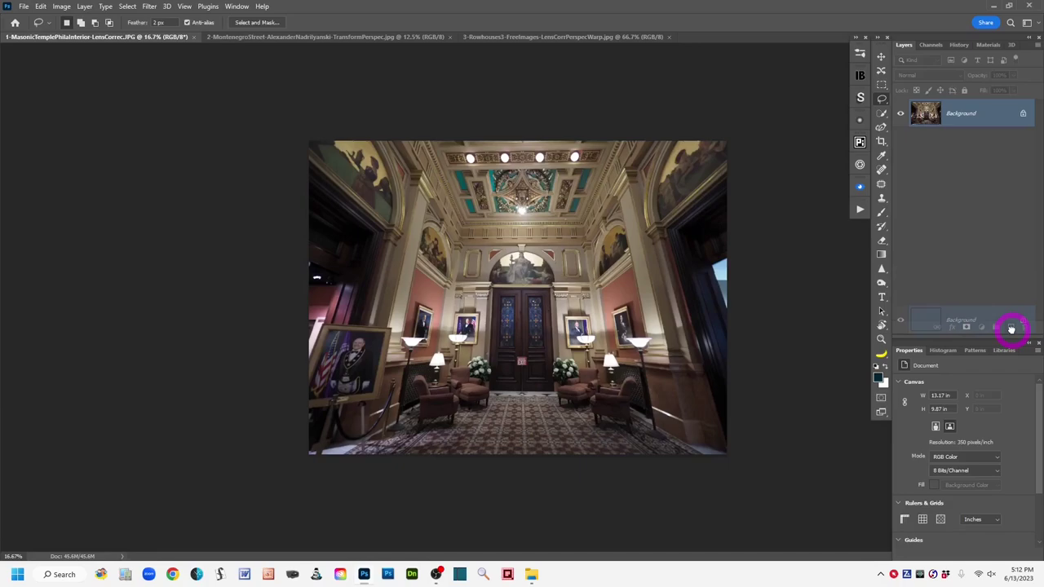
left_click_drag(1011, 329, 1011, 328)
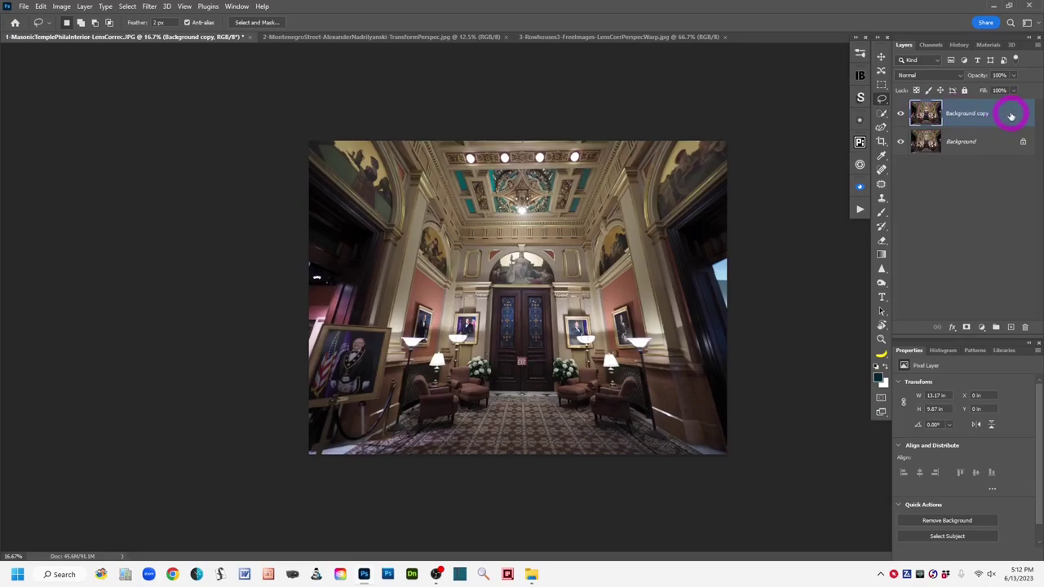
right_click(1011, 116)
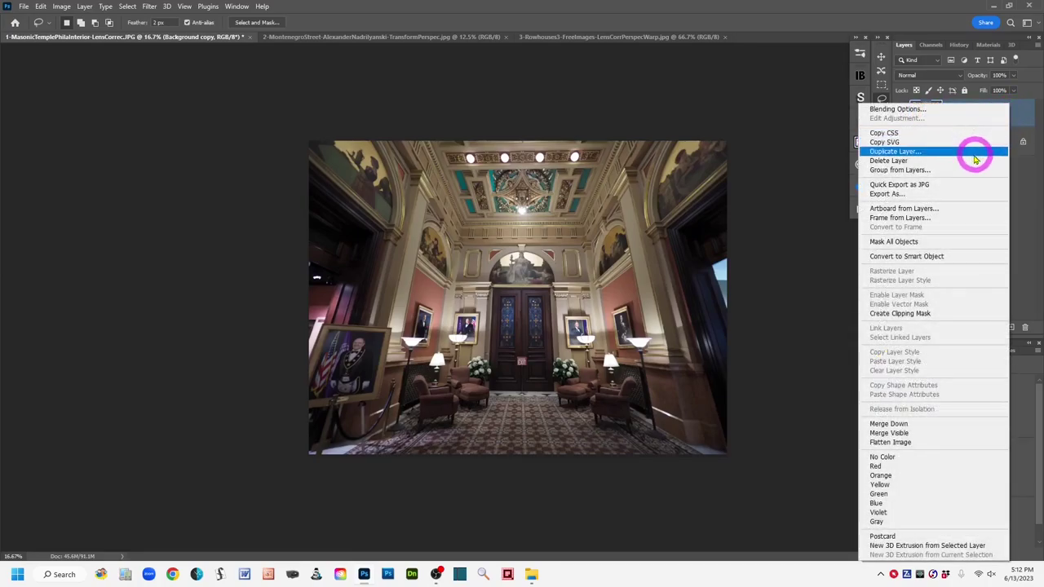
left_click(969, 260)
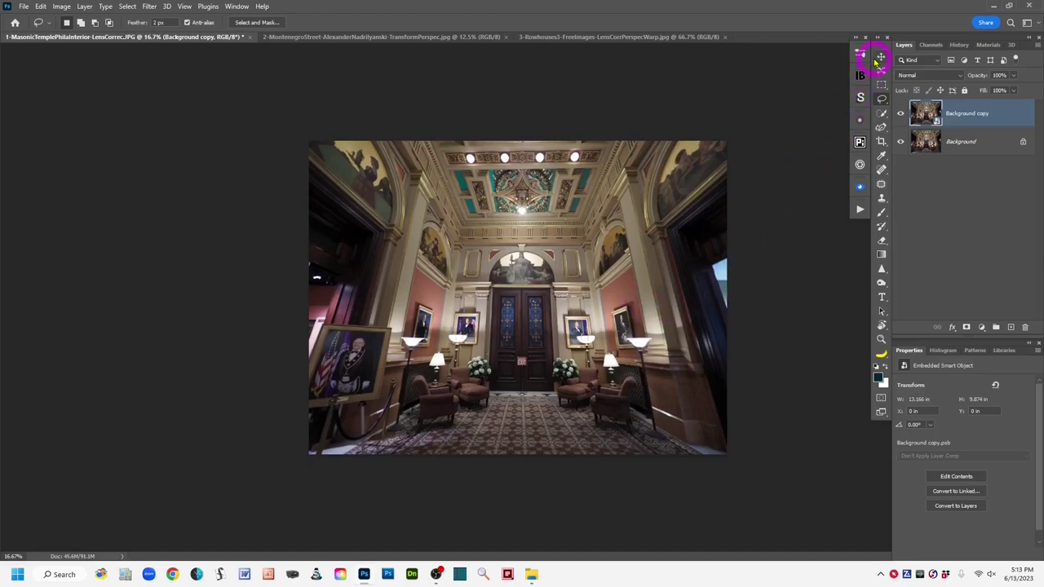
Extend the canvas on all four sides with the Crop tool, adding about 1.7 in left of the photo and 1.3 in above it.
left_click(882, 143)
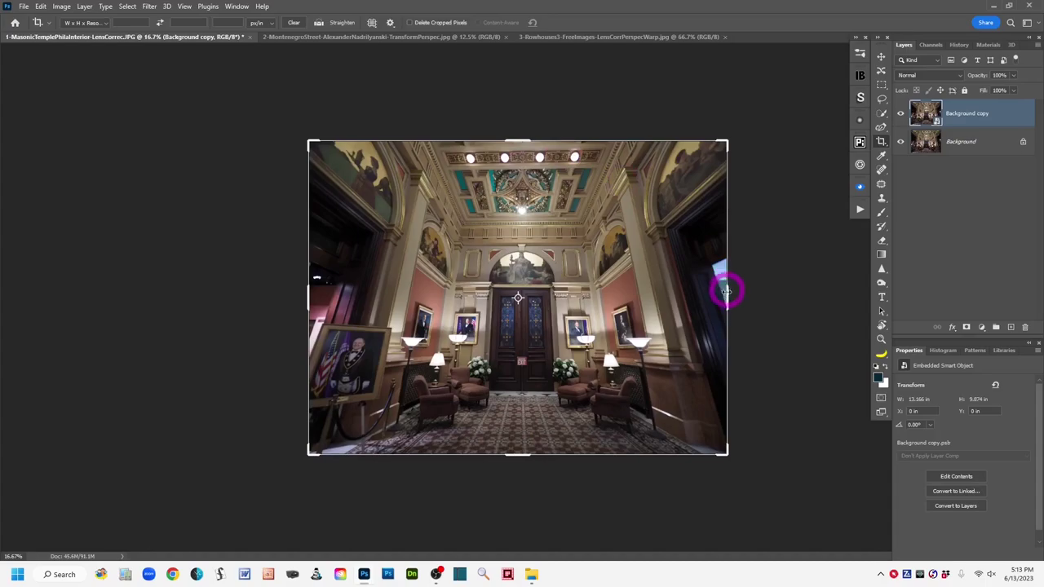
left_click_drag(729, 295, 752, 305)
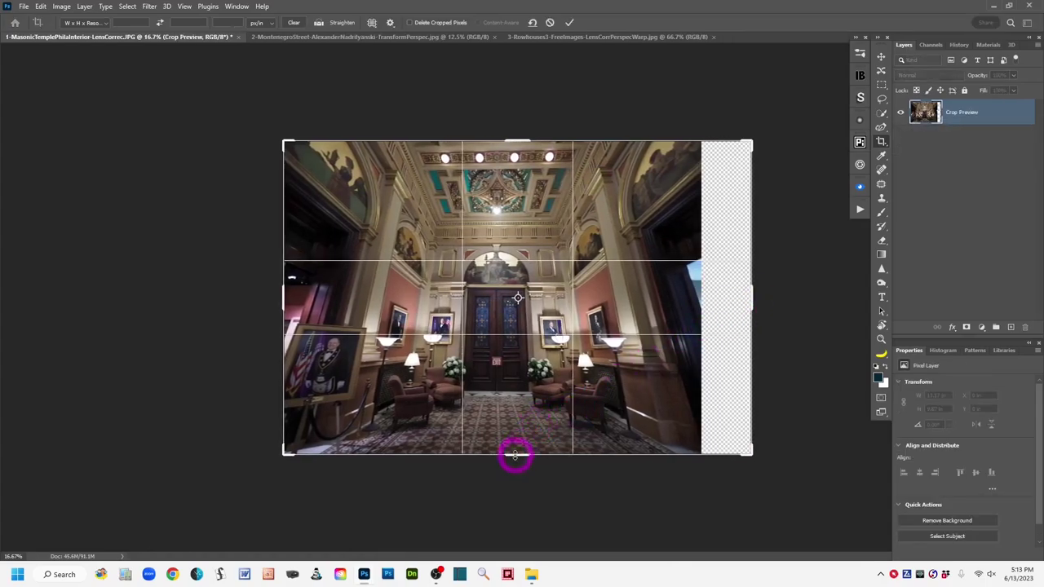
left_click_drag(515, 455, 513, 477)
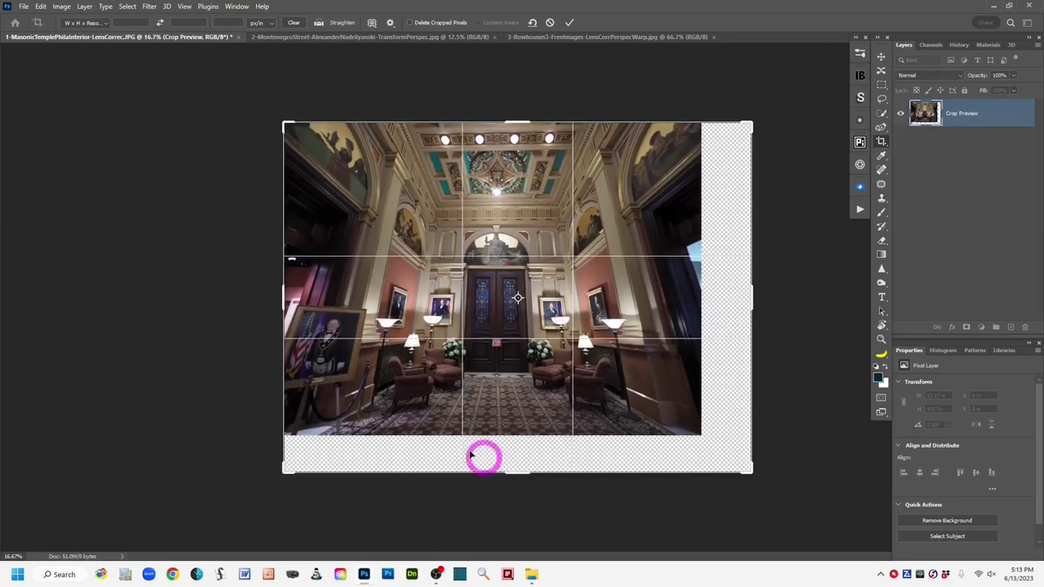
left_click_drag(281, 301, 255, 302)
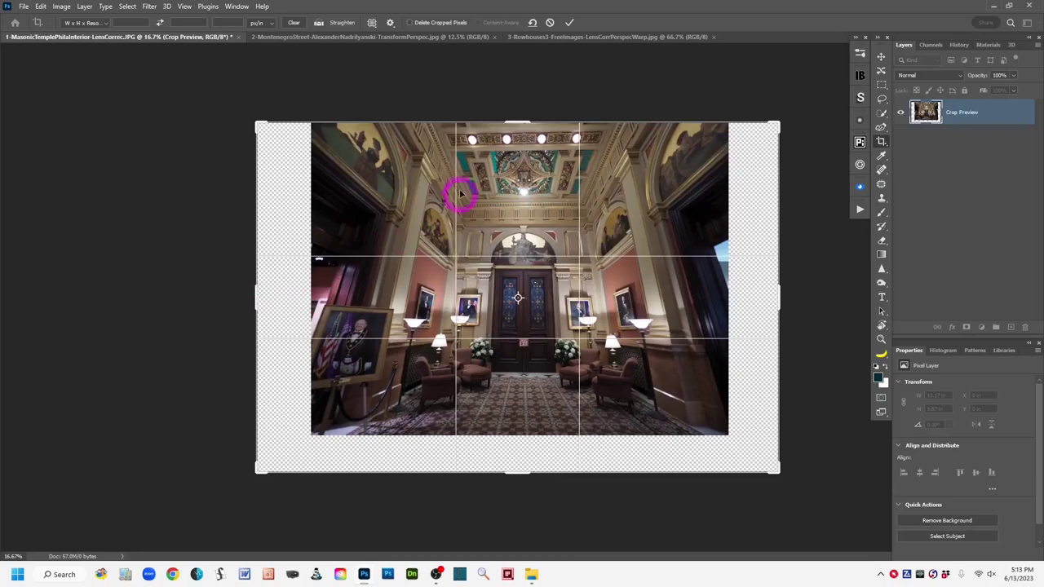
left_click_drag(517, 123, 517, 101)
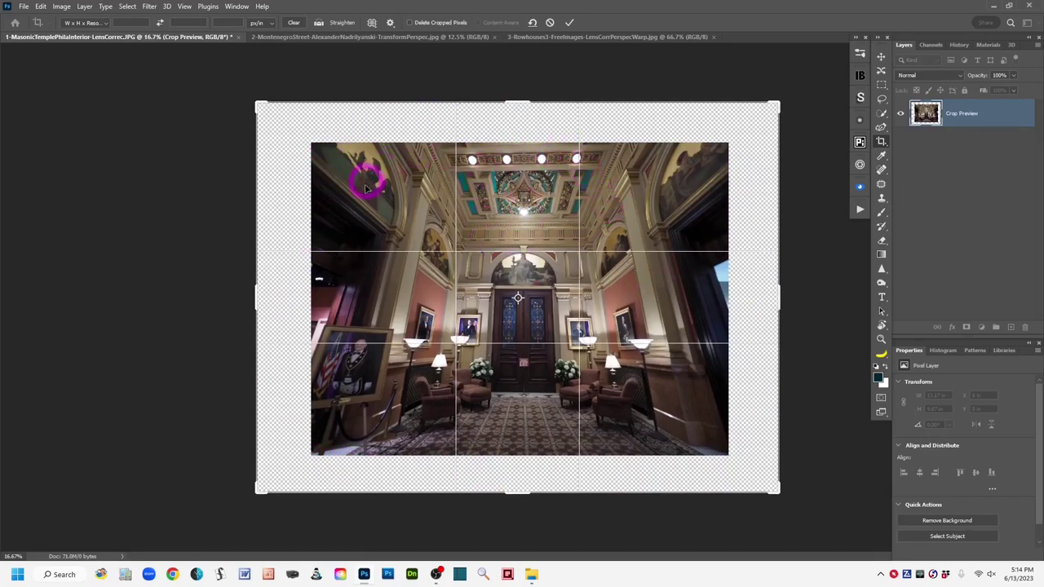
left_click(570, 24)
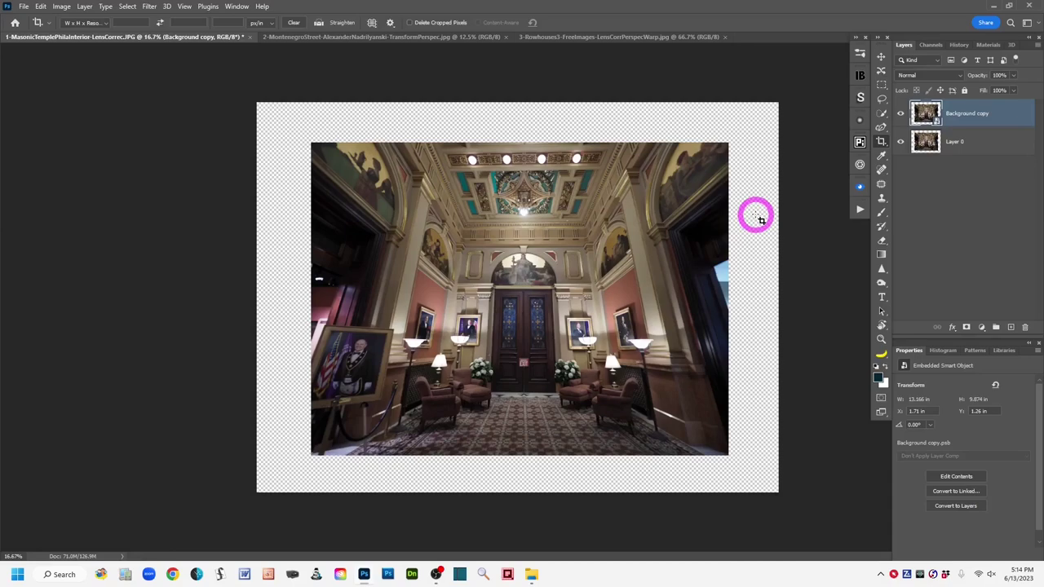
Open the Lens Correction filter on the Background copy layer and show its custom correction settings.
left_click(147, 7)
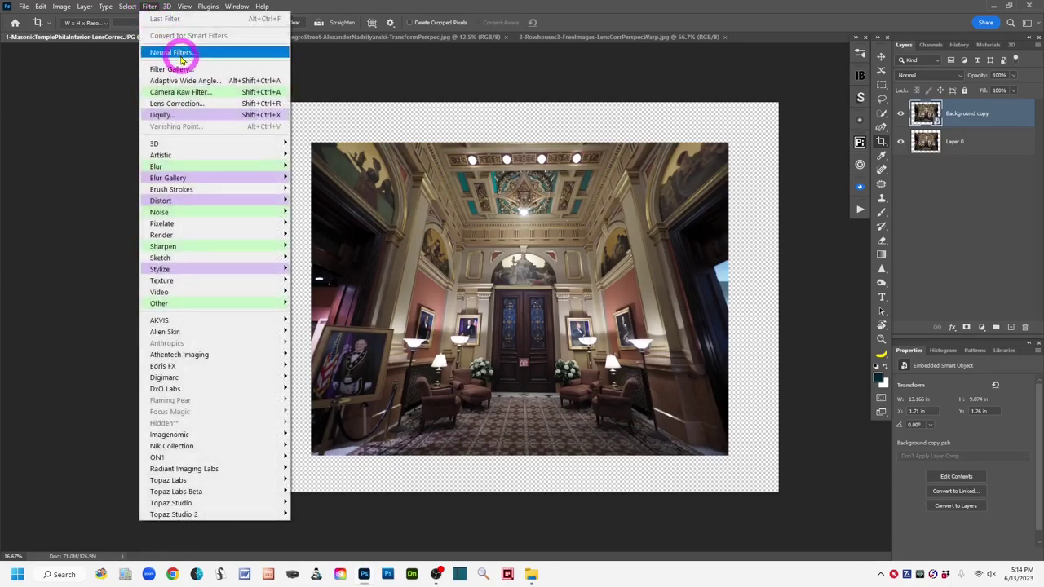
left_click(225, 107)
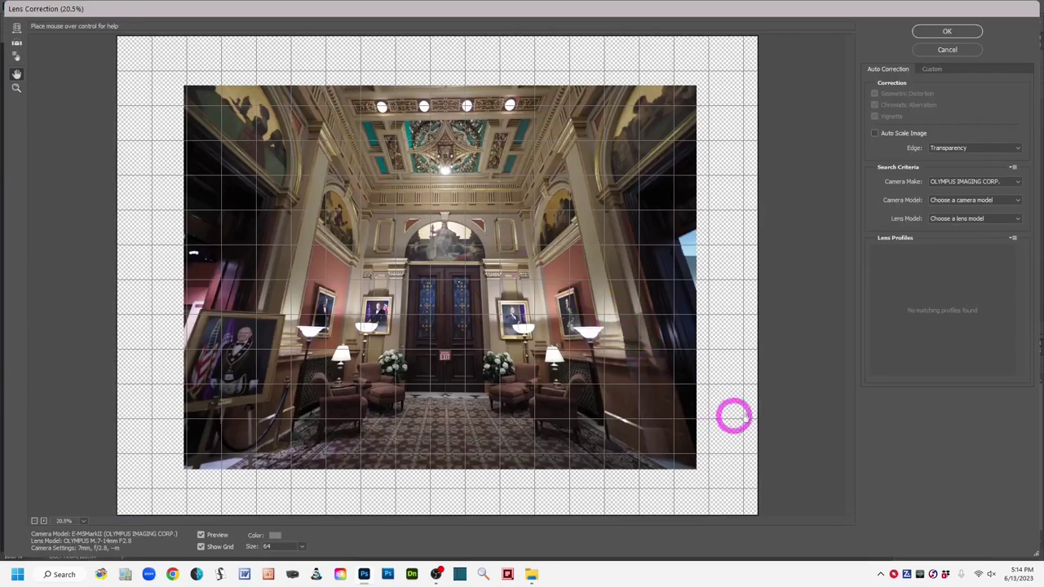
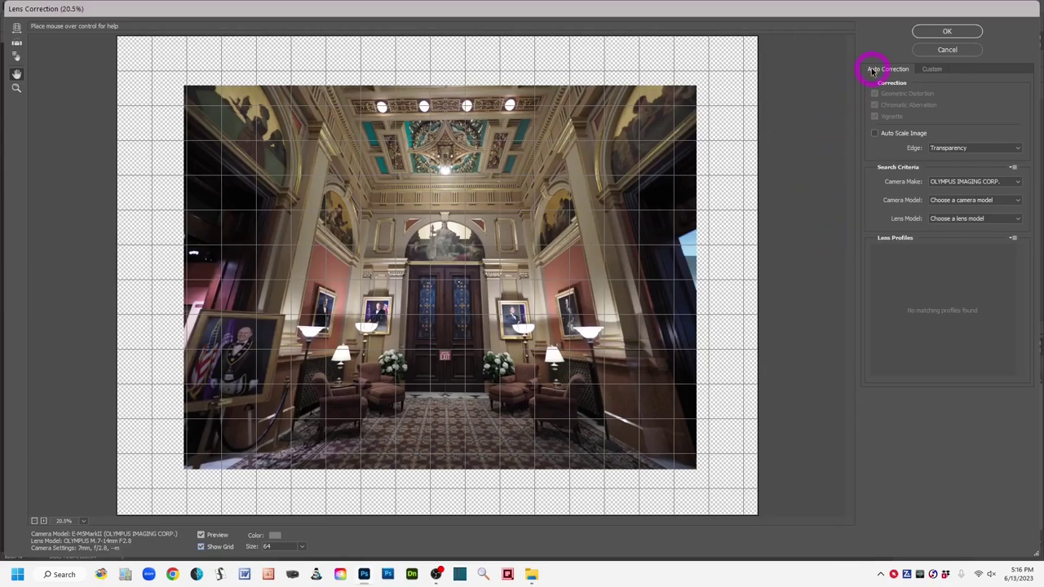
left_click(933, 70)
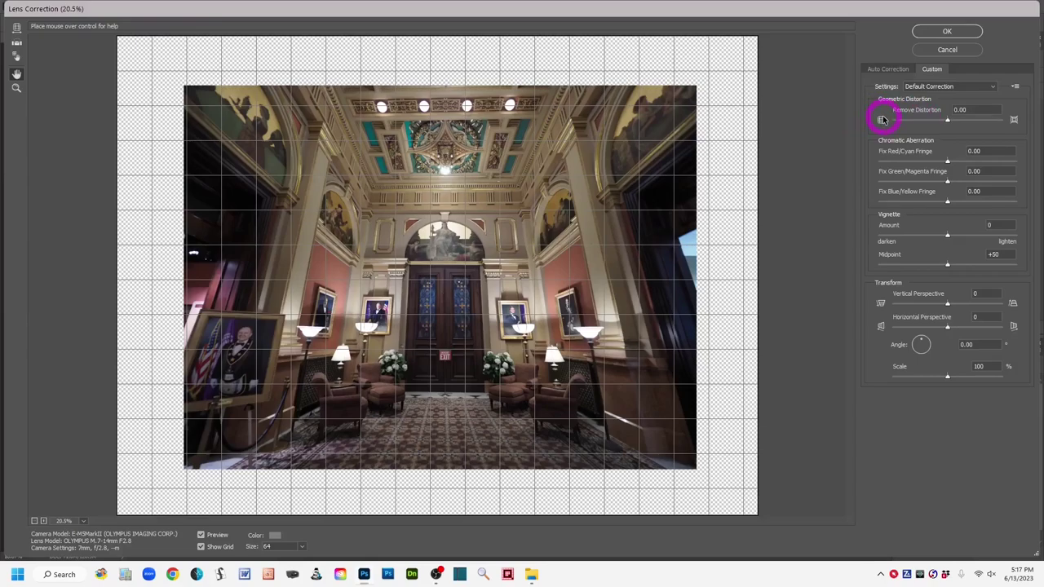
left_click(17, 28)
left_click(17, 43)
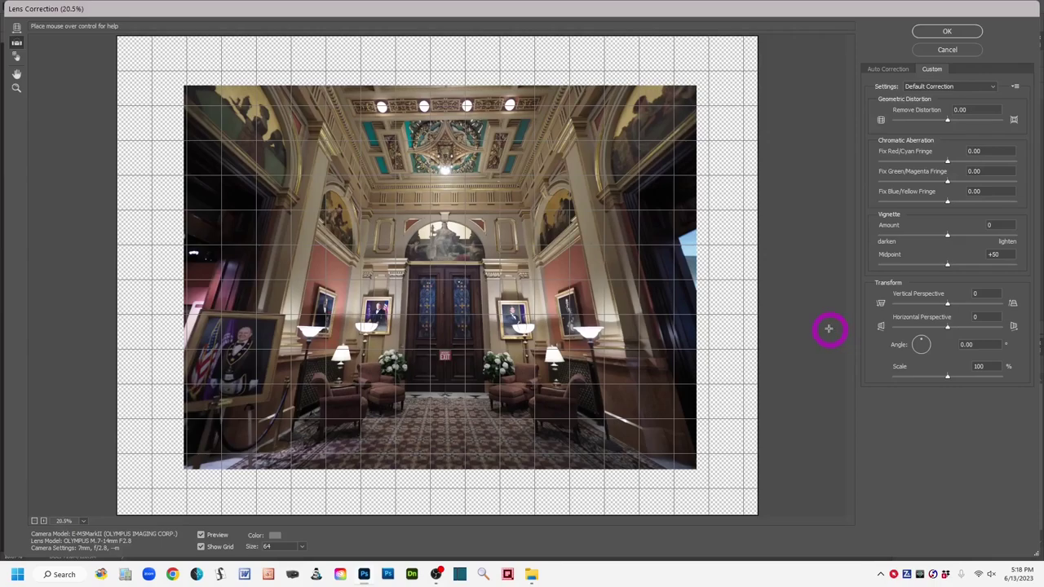
Set Vertical Perspective to -86 to straighten the room's converging columns.
left_click(946, 305)
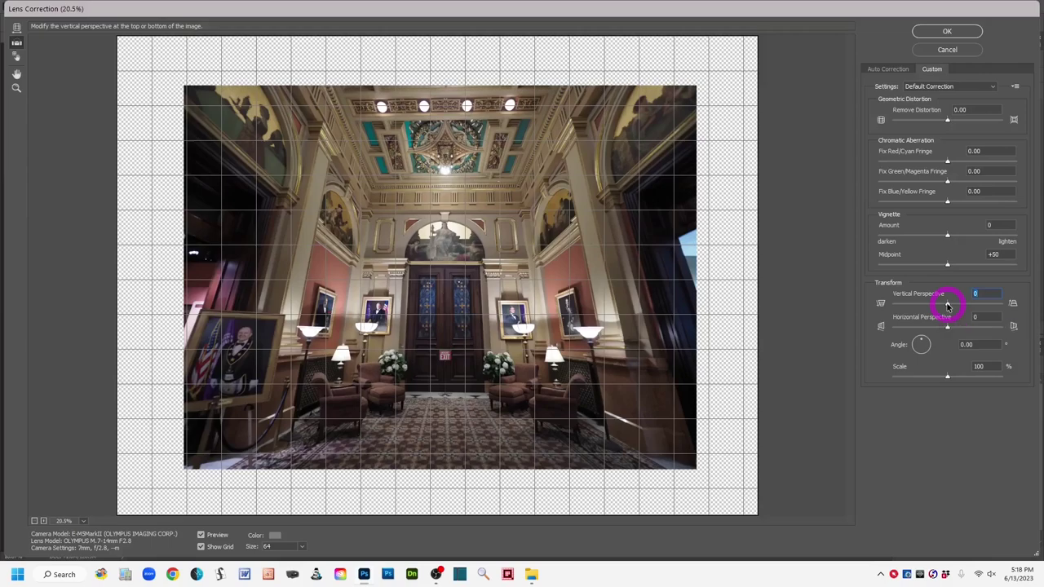
left_click_drag(947, 306, 937, 308)
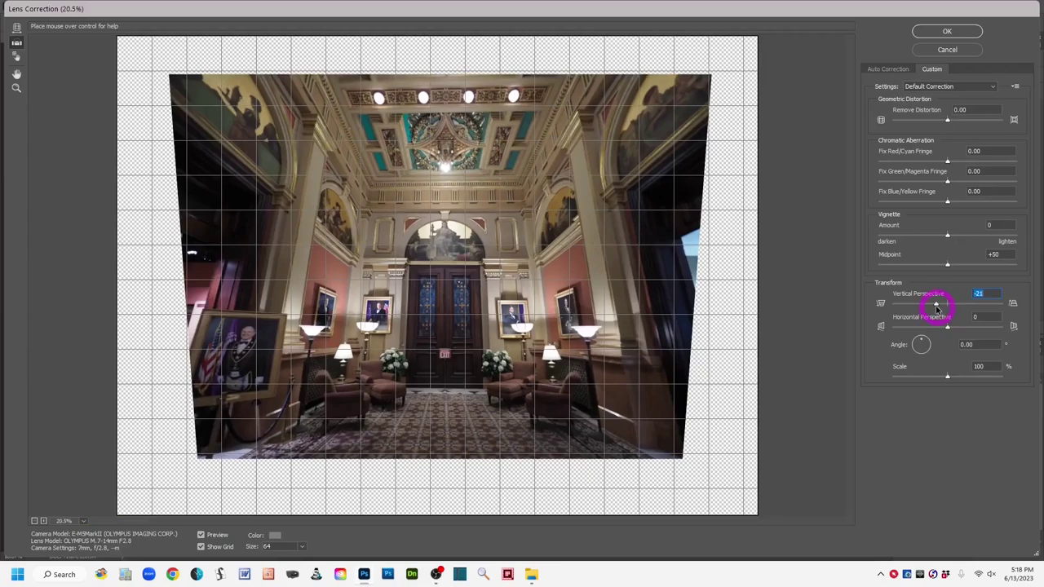
left_click_drag(936, 305, 927, 303)
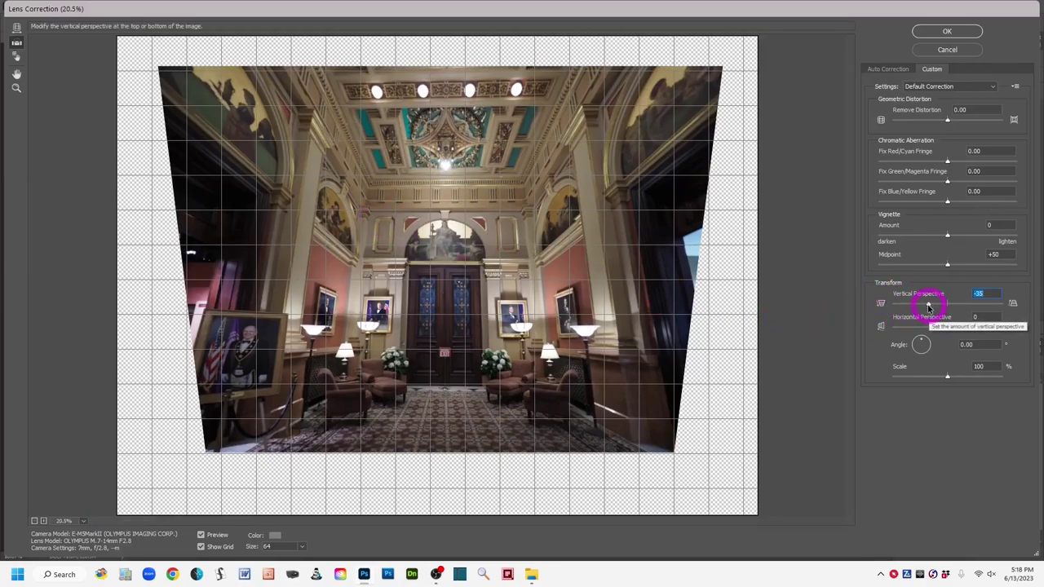
left_click_drag(928, 306, 900, 306)
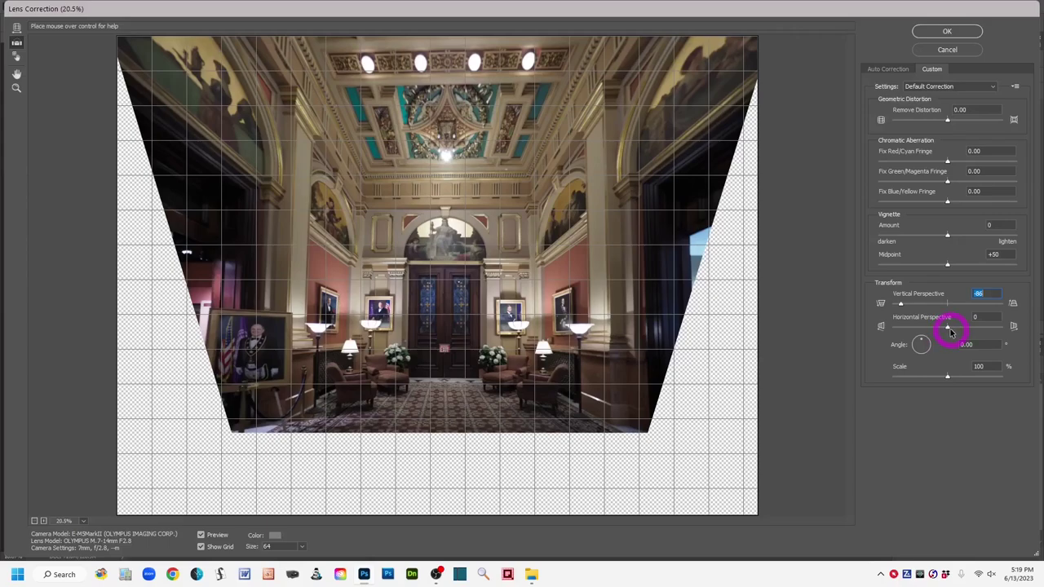
Set Horizontal Perspective to +2.
left_click(977, 317)
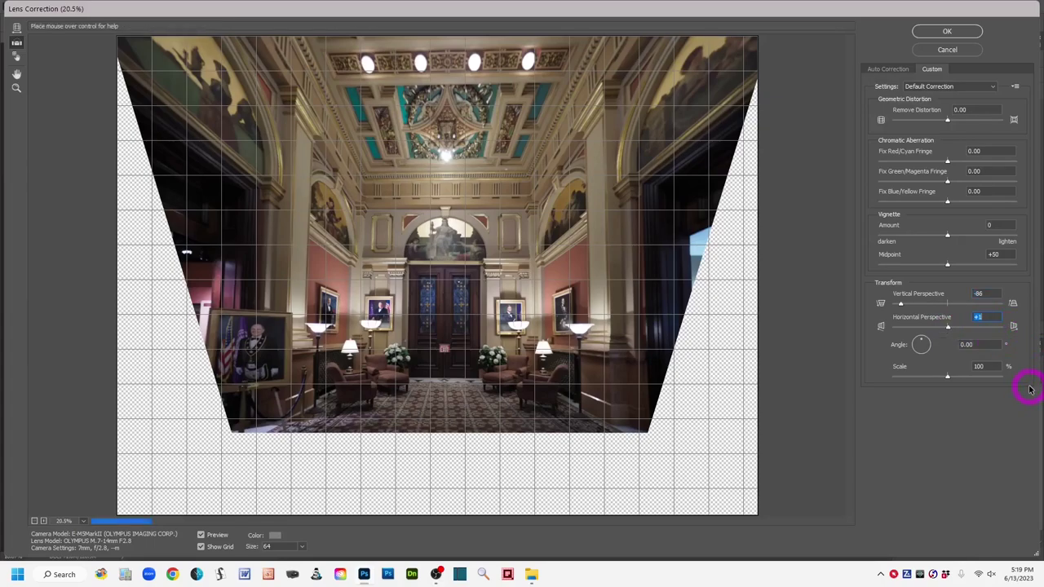
key("Up")
key("Up")
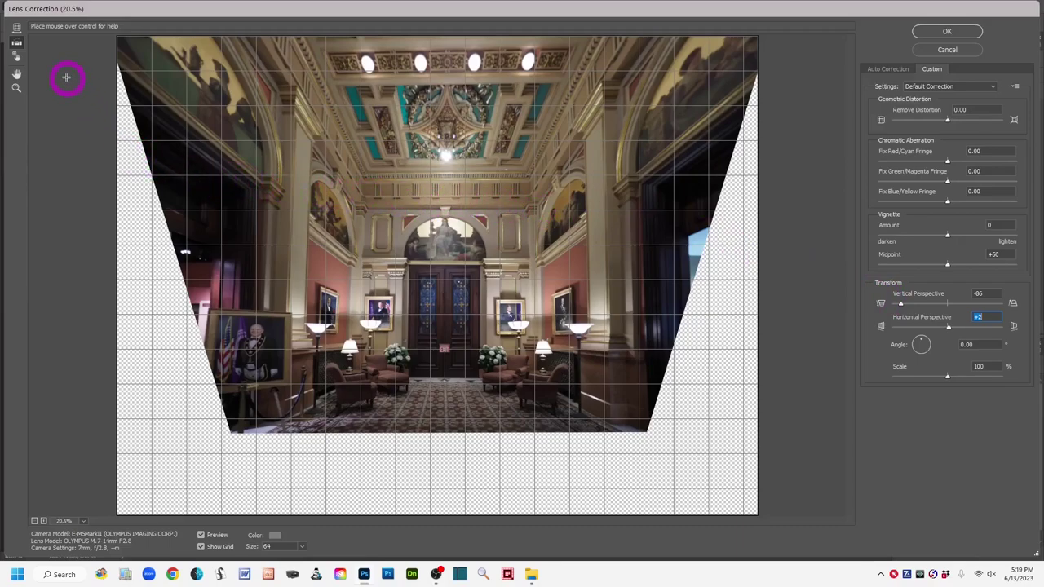
Level the photo with the Straighten tool along the horizontal molding directly above the double doors.
left_click(17, 43)
left_click(546, 354)
left_click(547, 354)
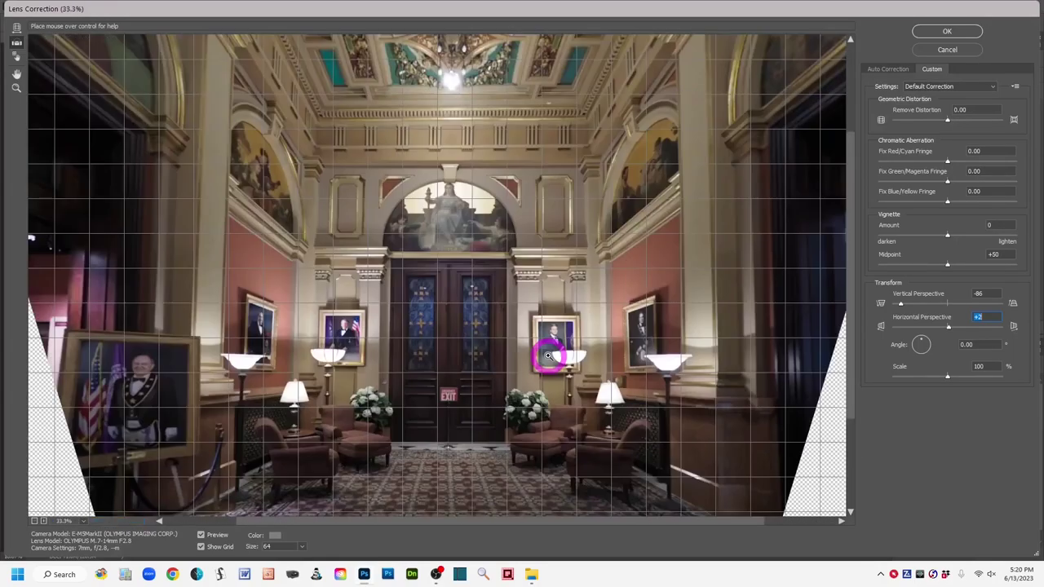
left_click(547, 355)
left_click(547, 355)
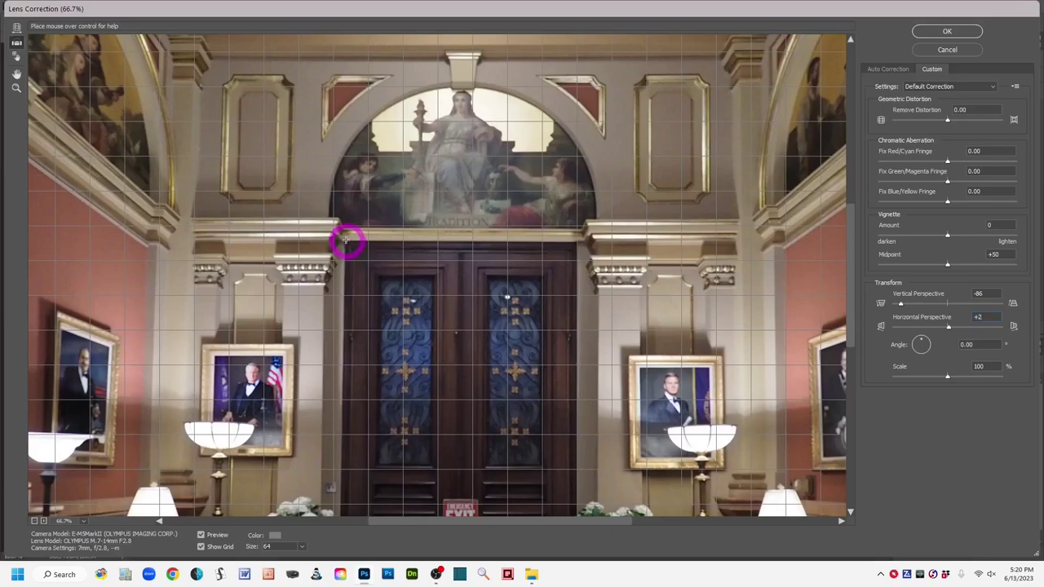
left_click_drag(345, 239, 577, 241)
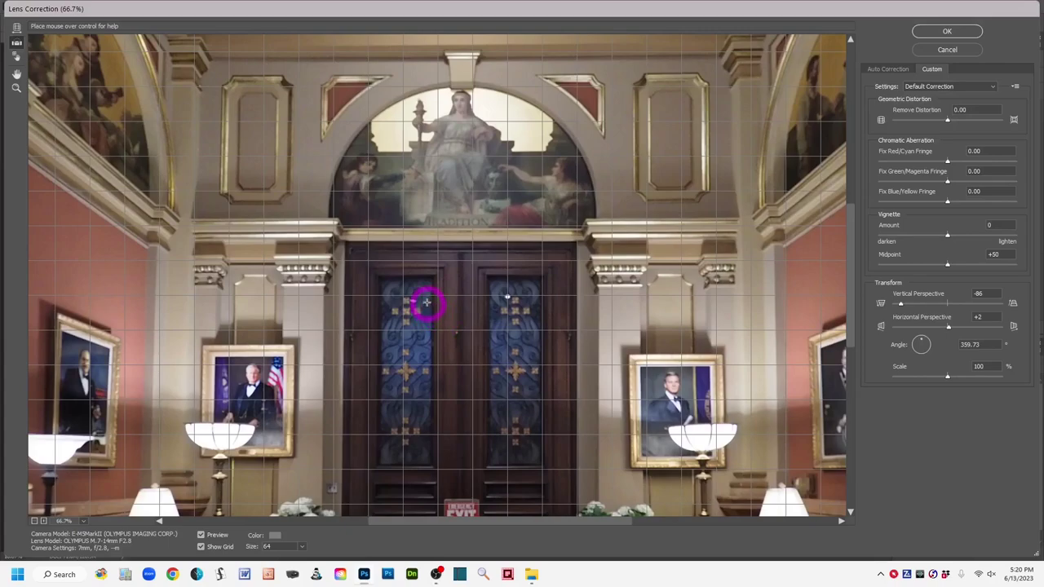
Reposition the alignment grid over the top of the double doors with the Move Grid tool.
left_click(16, 60)
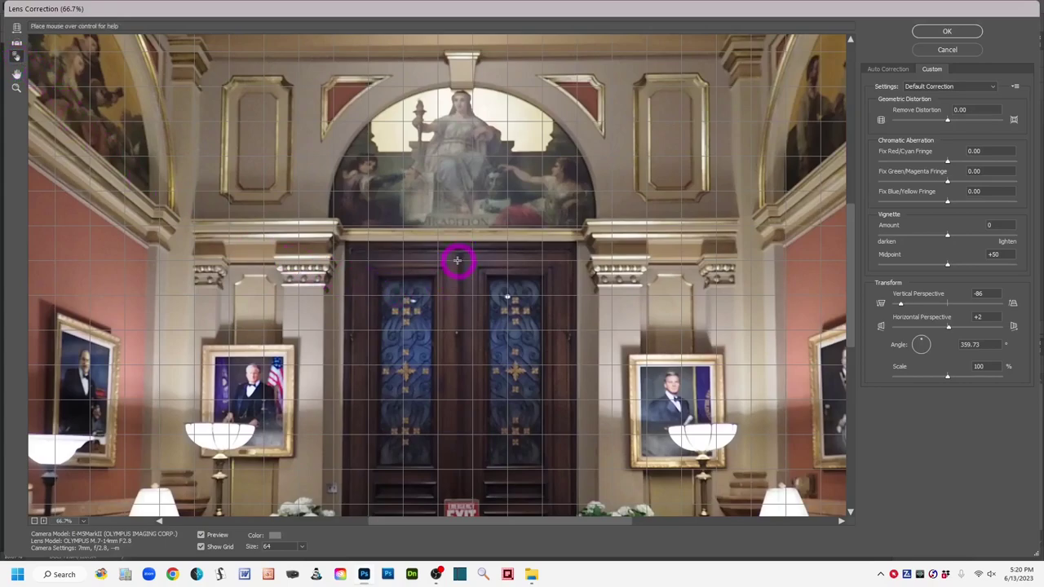
mouse_move(456, 261)
left_mouse_down()
mouse_move(455, 277)
mouse_move(457, 268)
left_mouse_up()
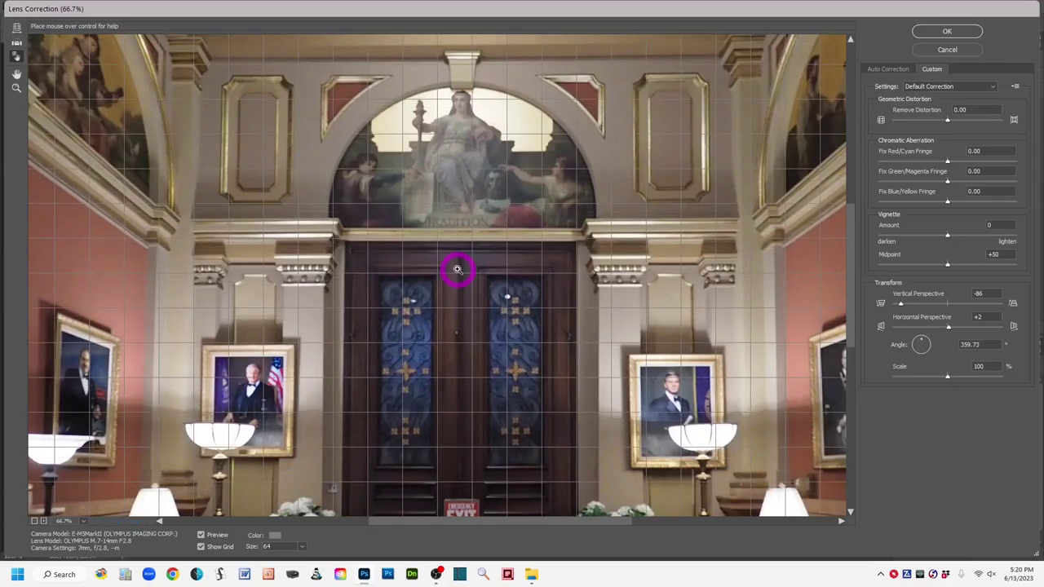
left_click_drag(458, 270, 457, 270)
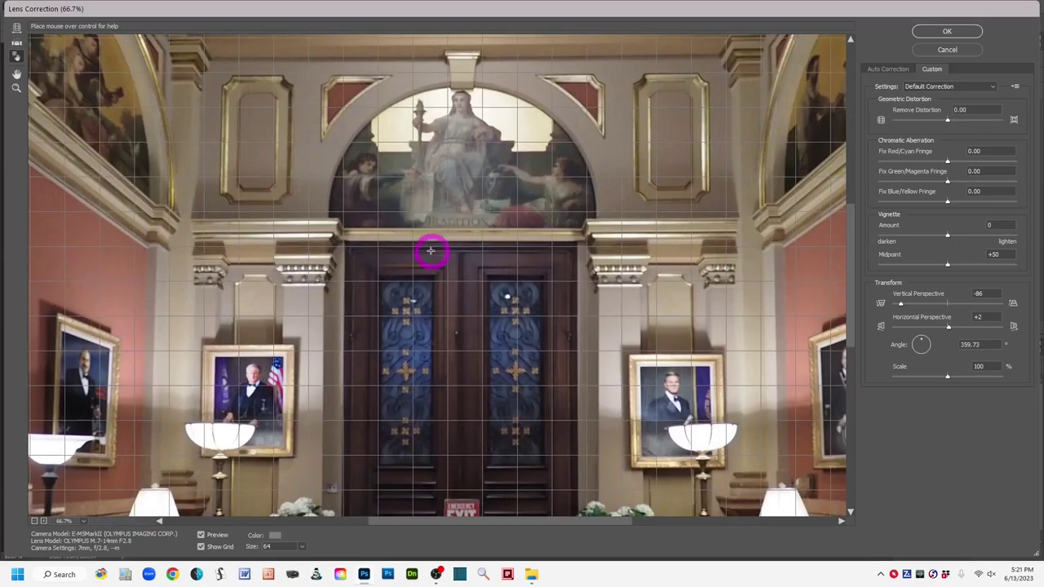
Check the columns and doors against the grid and refine Vertical Perspective to -89.
left_click(16, 80)
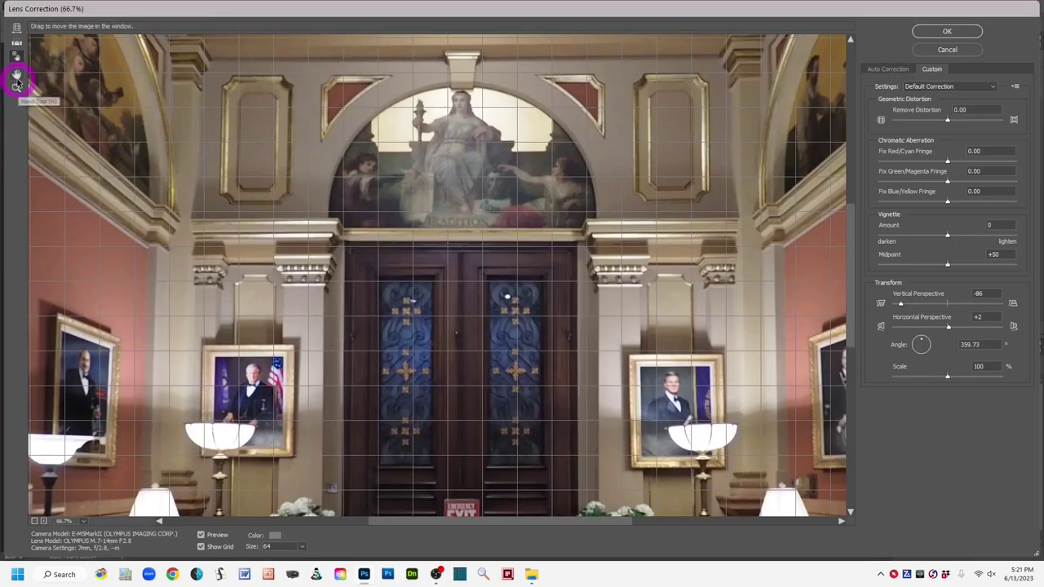
left_click_drag(512, 427, 299, 300)
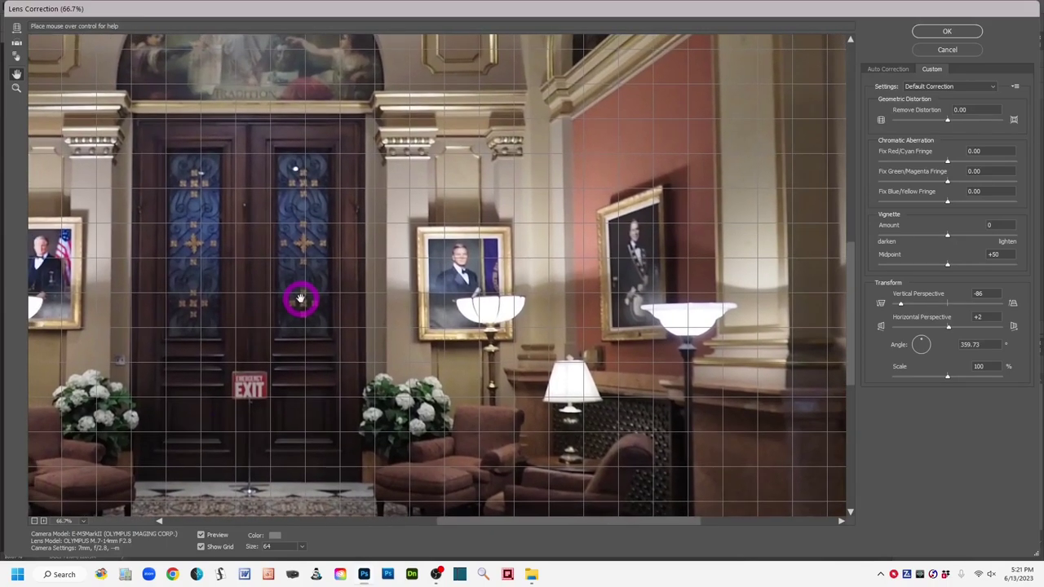
left_click(295, 270, "alt")
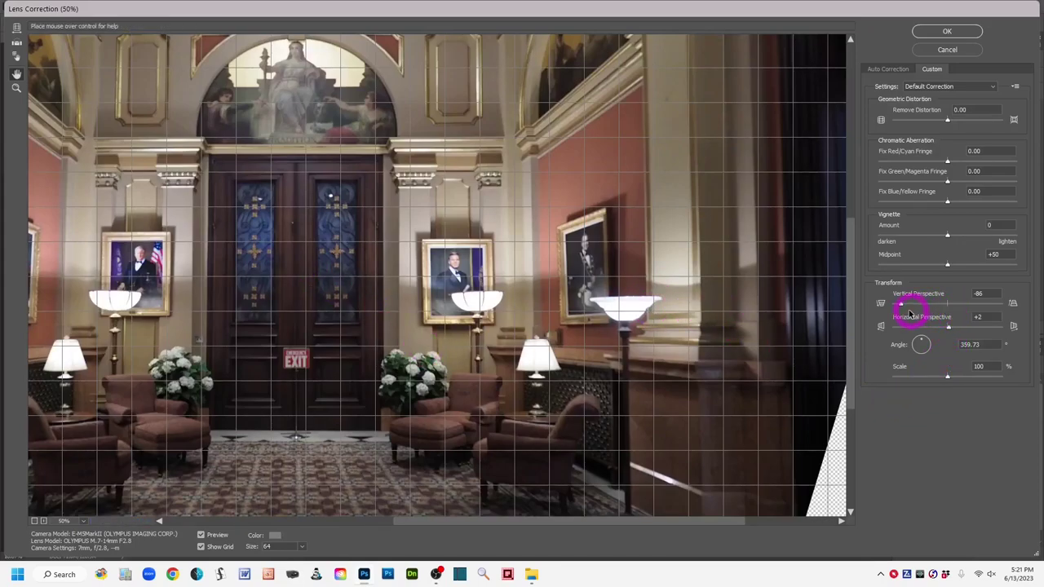
left_click_drag(902, 306, 901, 307)
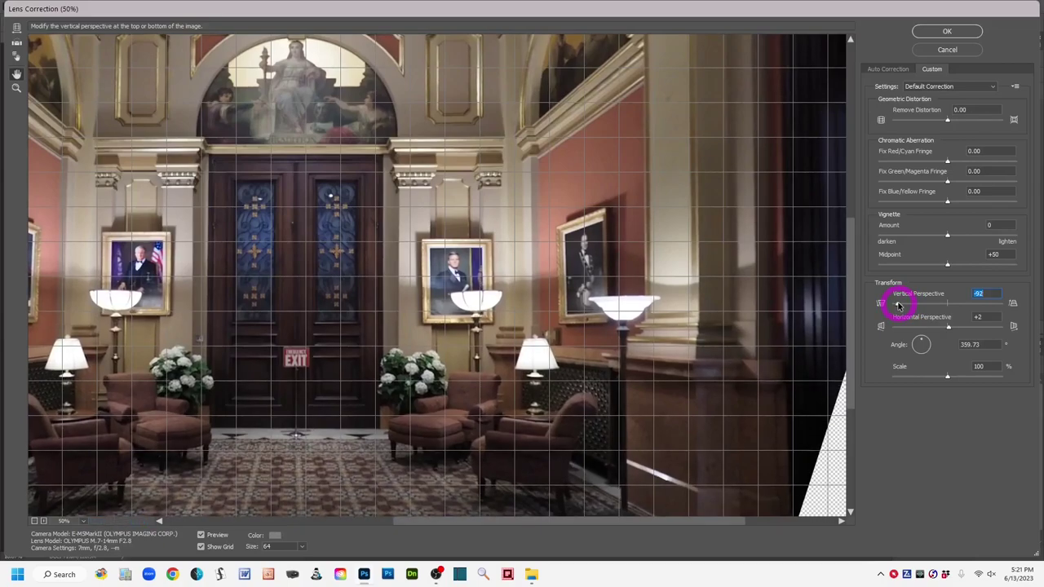
left_click_drag(899, 305, 900, 304)
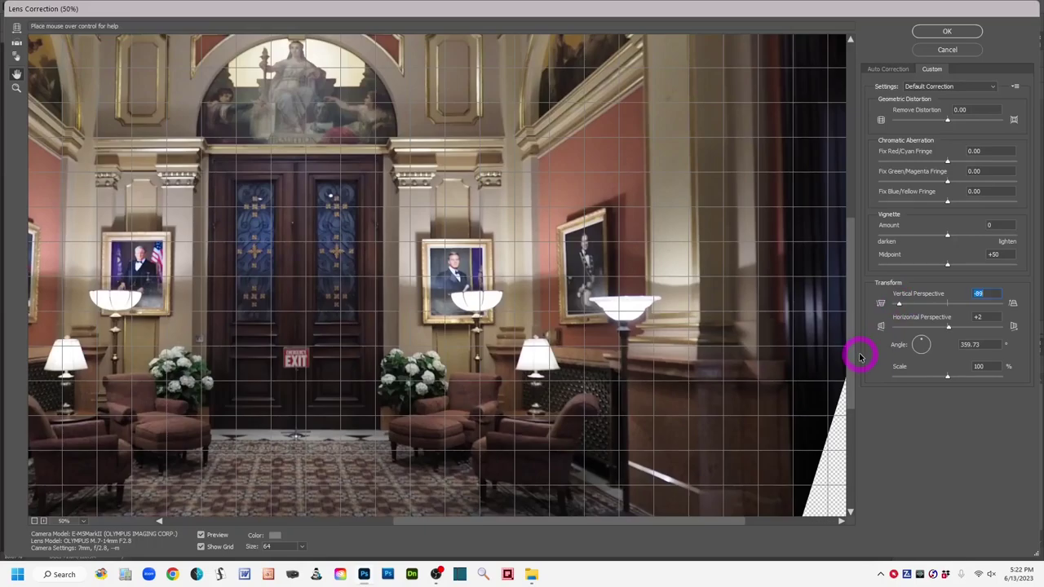
key("ctrl+minus")
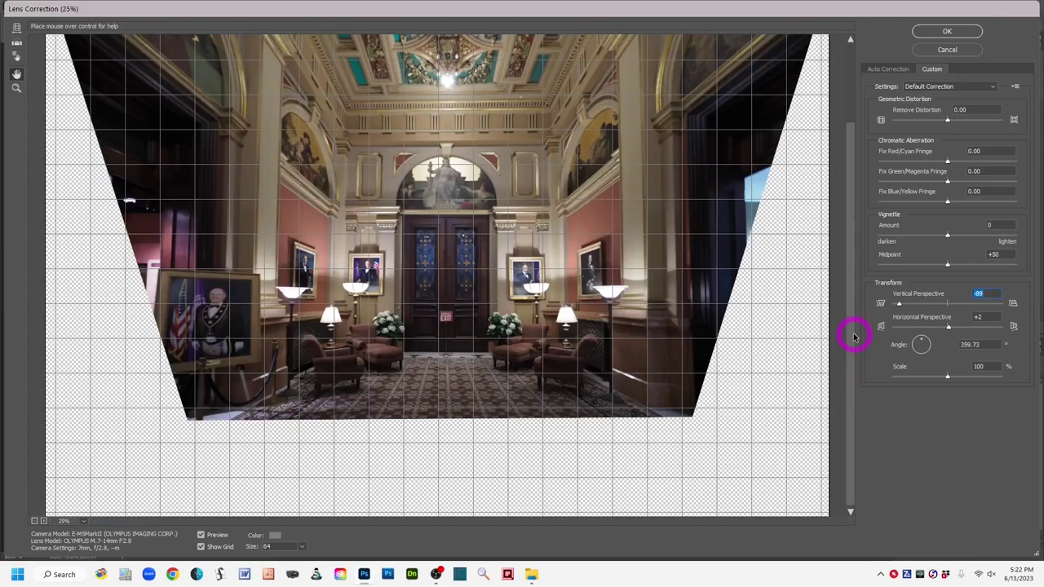
key("ctrl+minus")
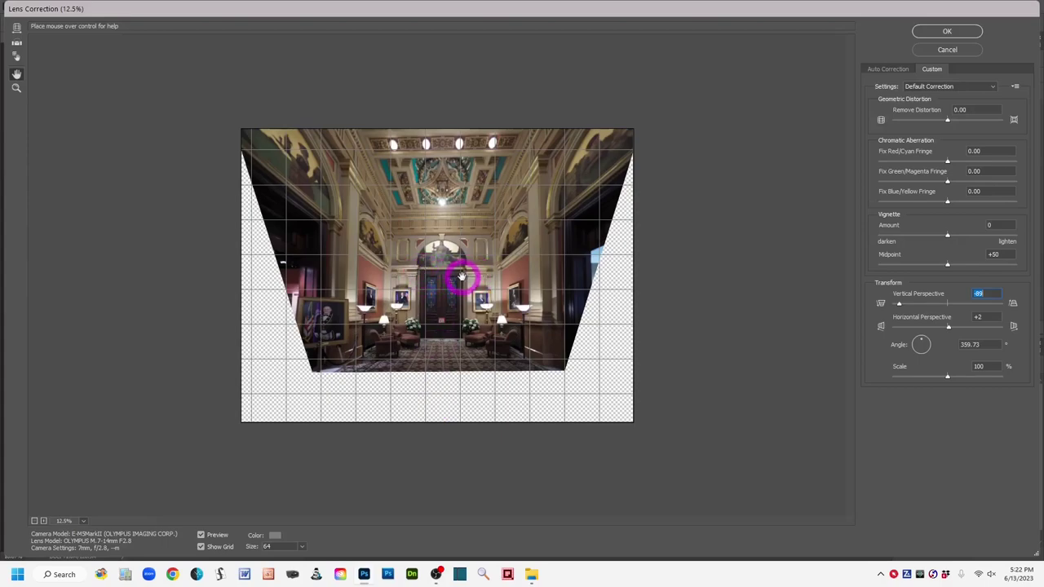
left_click(16, 45)
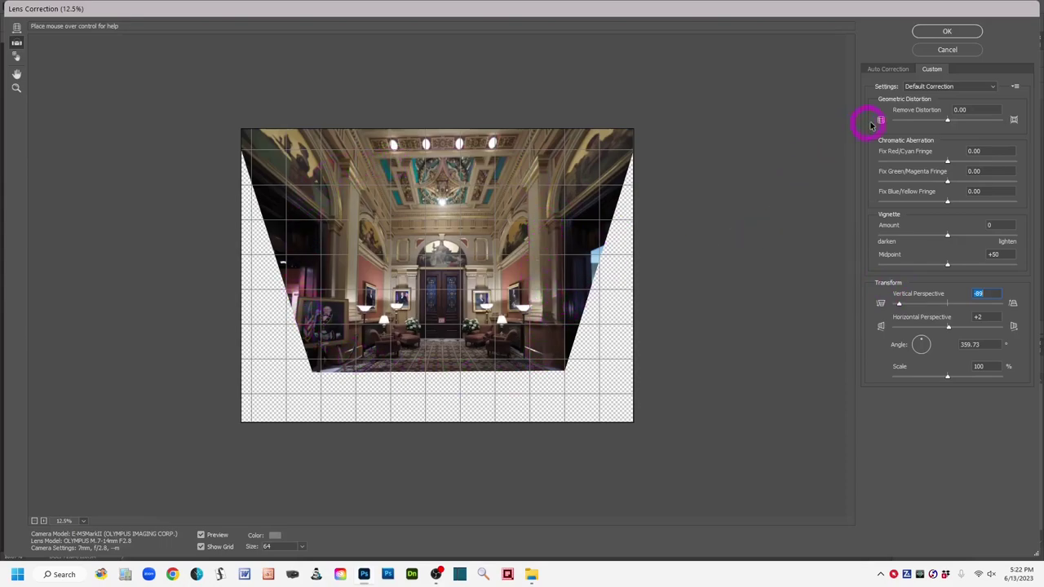
Apply the lens correction to the Smart Object copy and compare it with the uncorrected Layer 0 by soloing that layer.
left_click(961, 33)
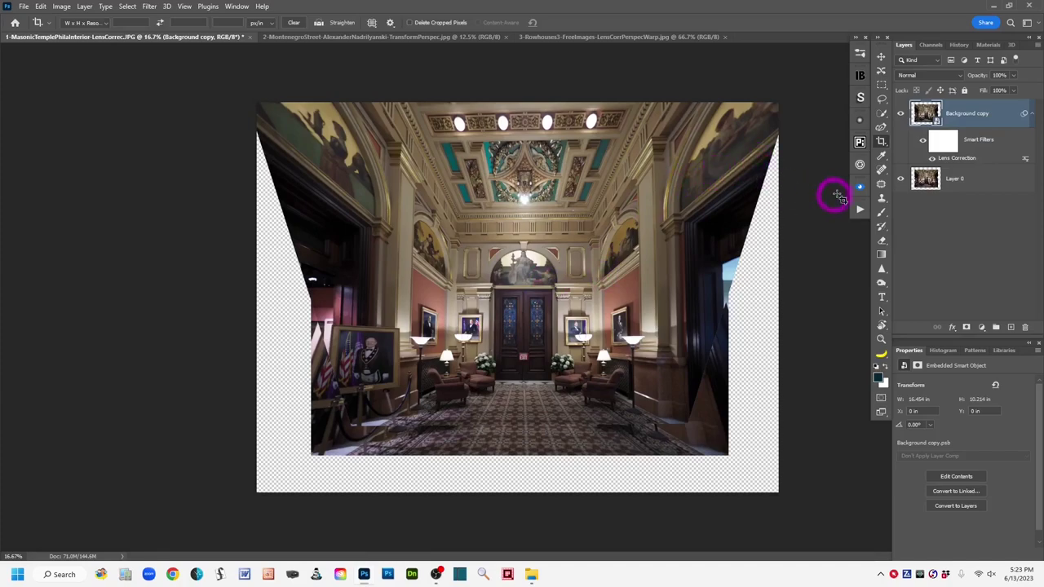
left_click(901, 181, "alt")
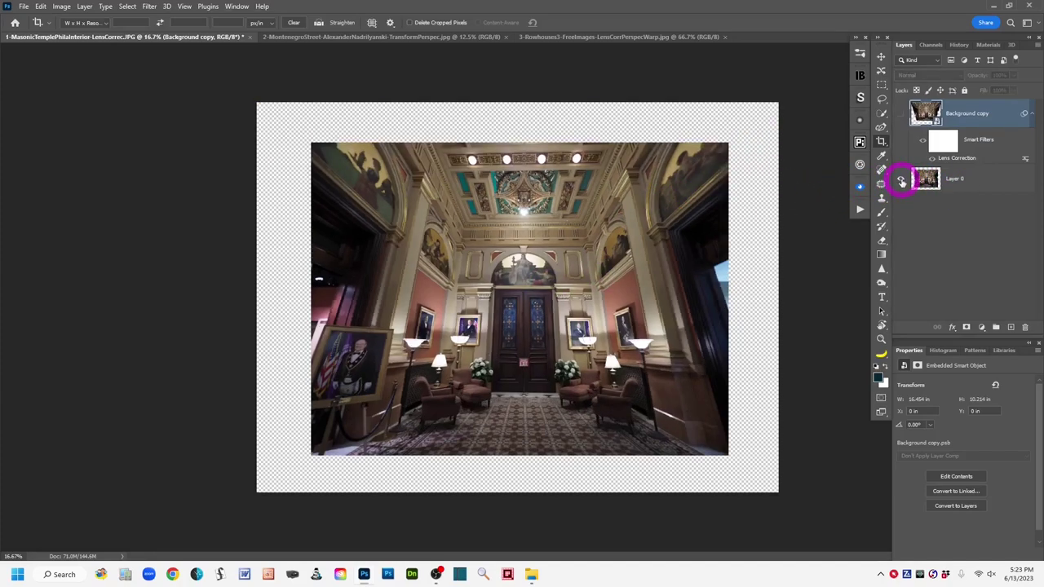
left_click(901, 181, "alt")
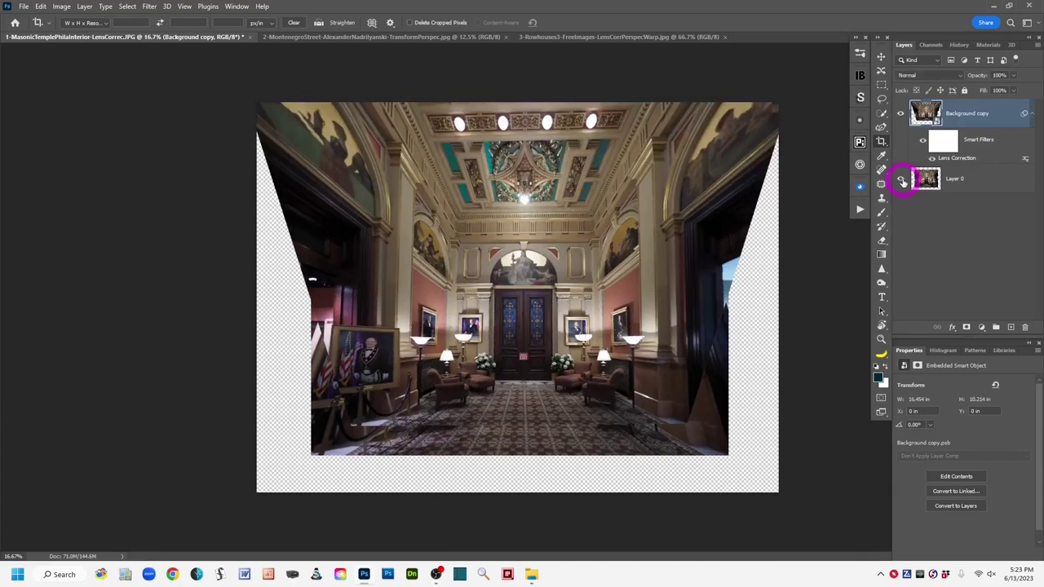
left_click(902, 181, "alt")
left_click(901, 181, "alt")
Hide Layer 0 and set Vertical Perspective to -80 in the Lens Correction smart filter of Background copy.
left_click(882, 99)
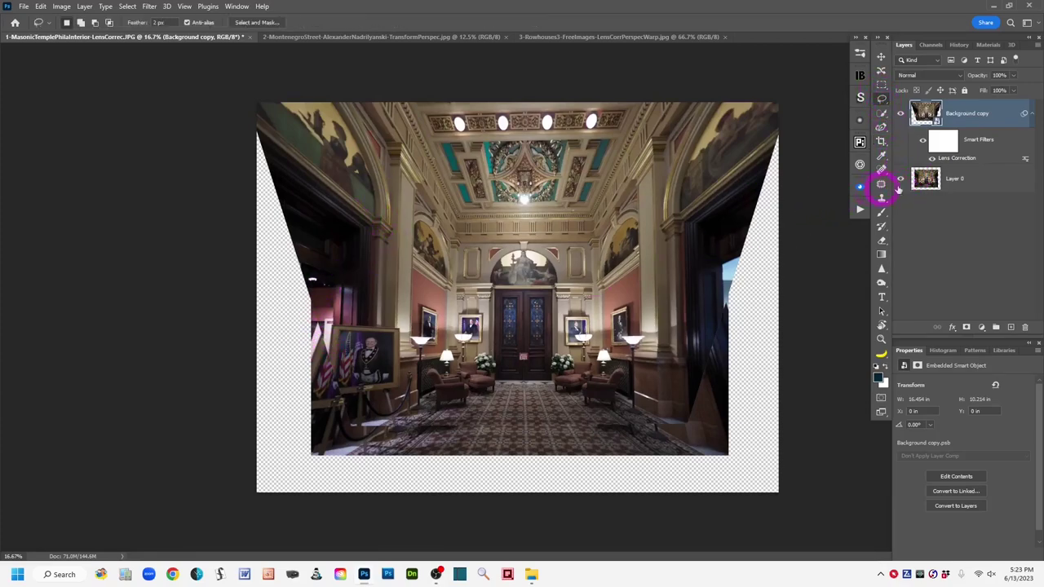
left_click(900, 181)
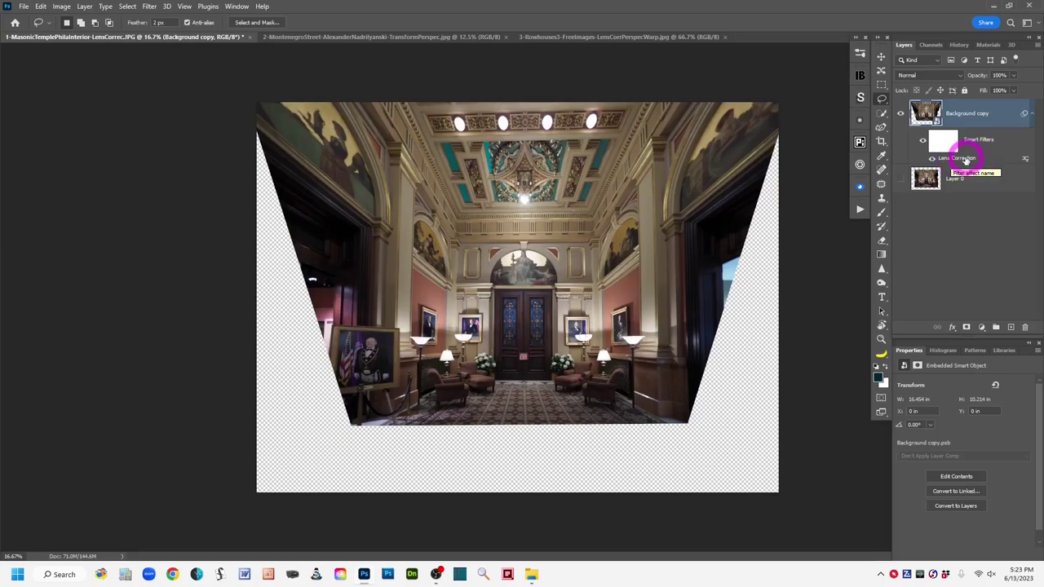
double_click(965, 159)
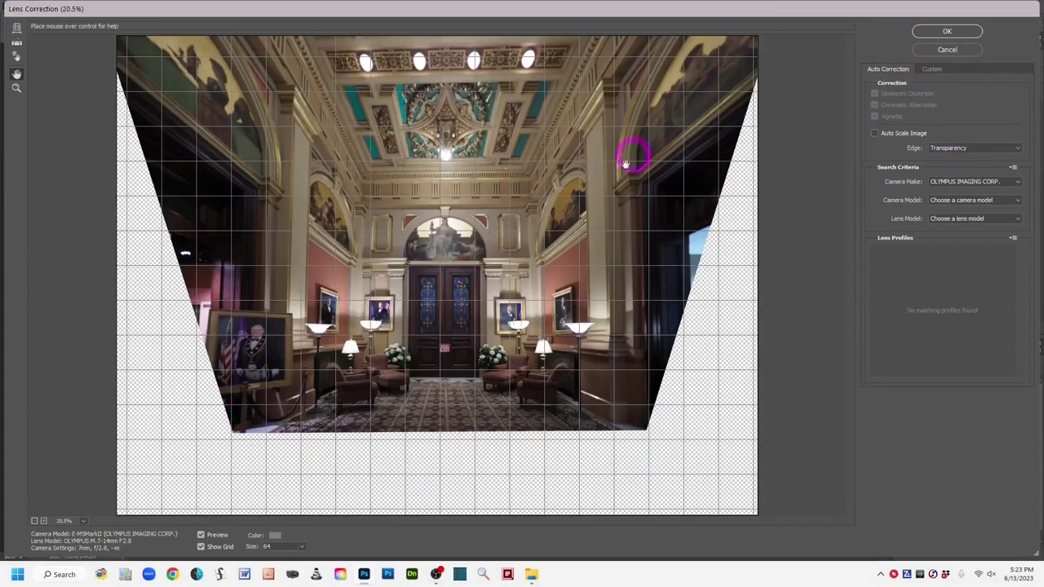
left_click(931, 69)
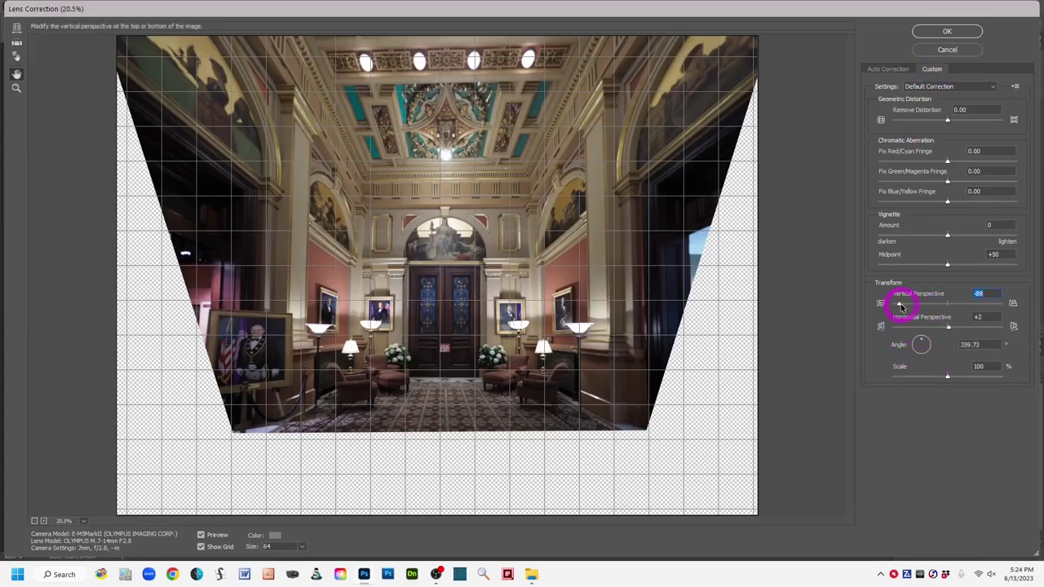
left_click_drag(900, 307, 903, 308)
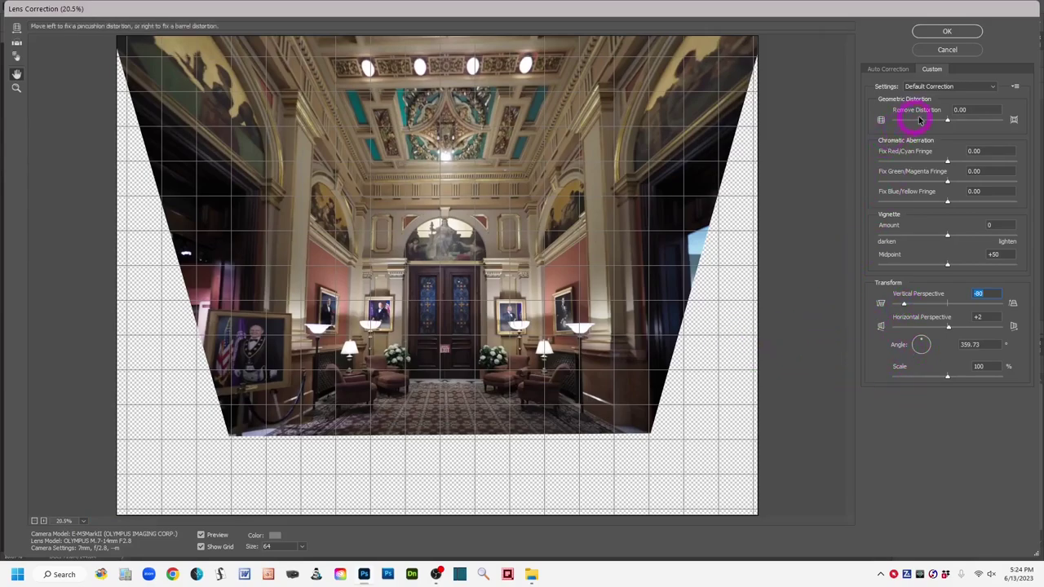
left_click(947, 32)
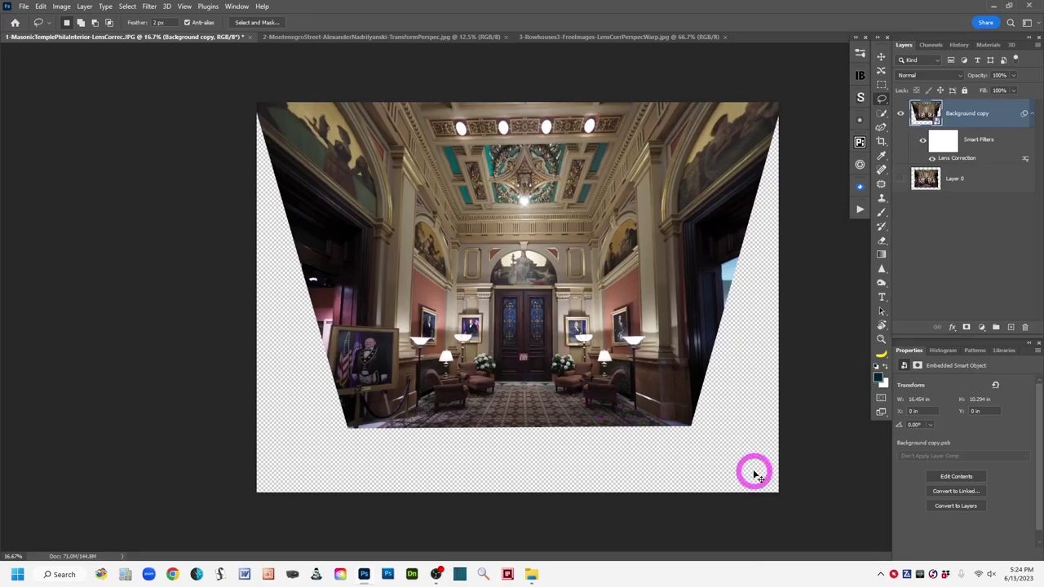
key("ctrl+plus")
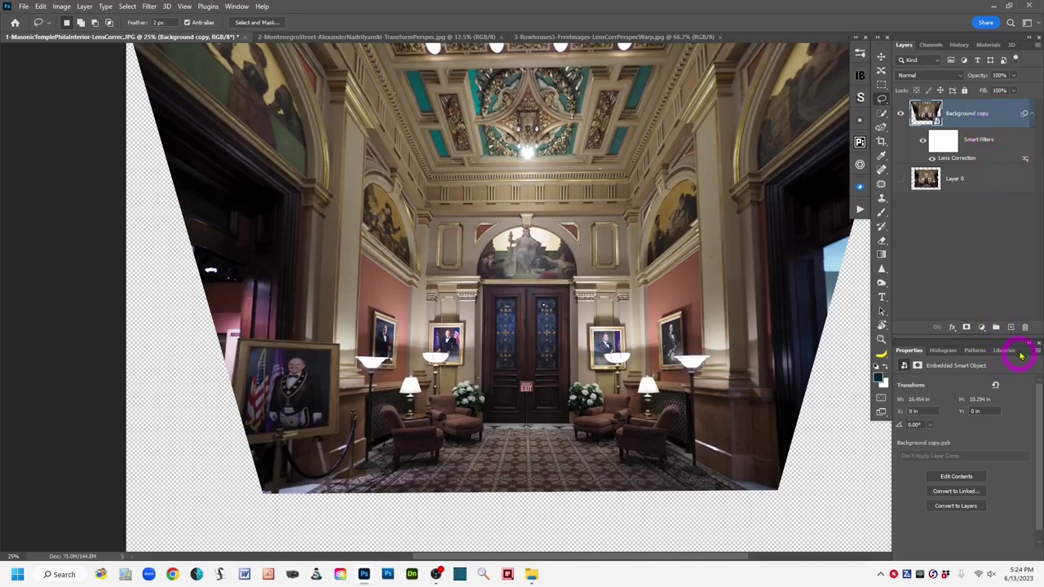
left_click_drag(925, 104, 256, 45)
left_click(40, 7)
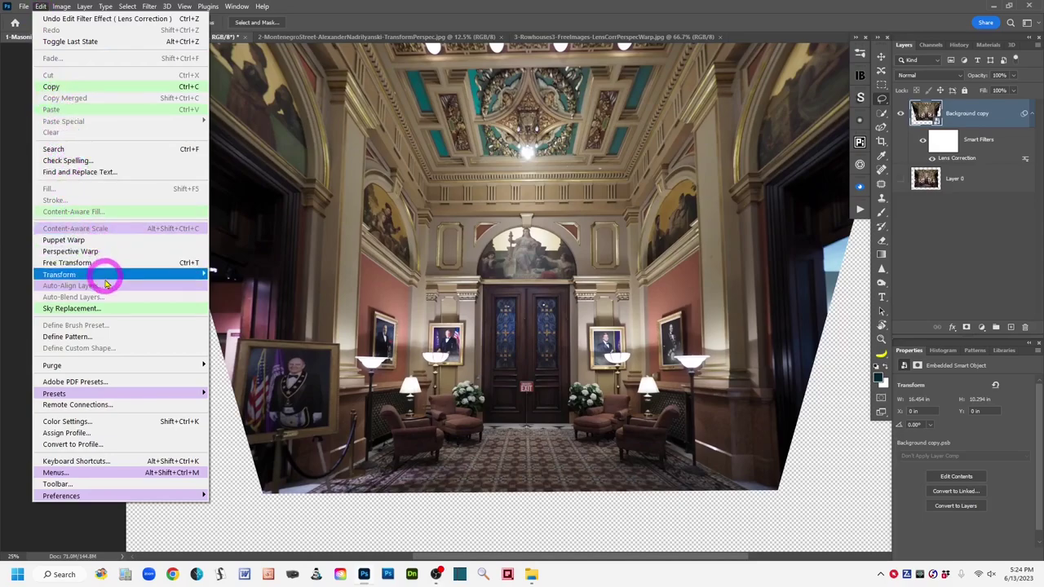
mouse_move(184, 284)
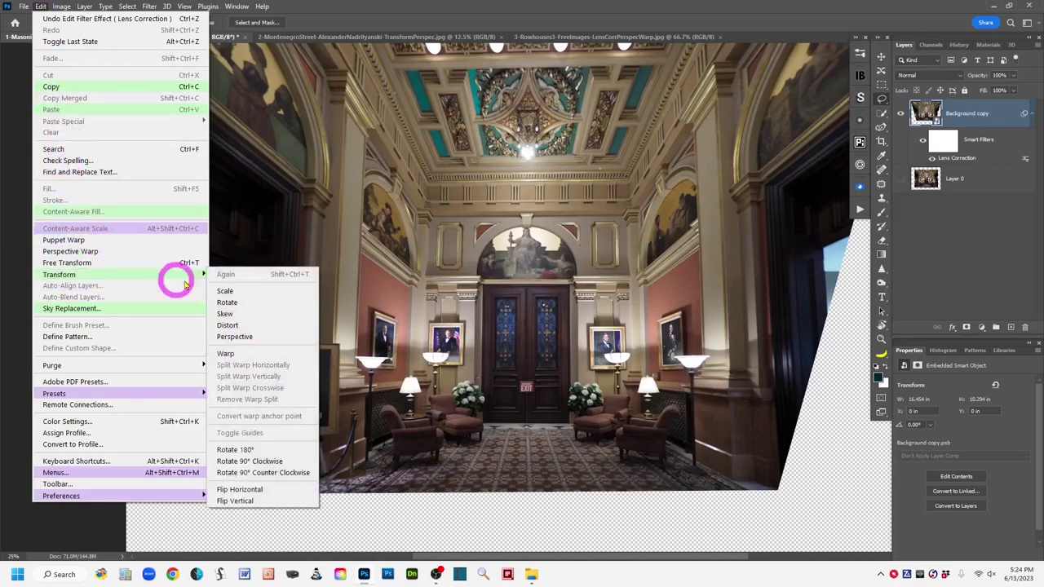
left_click(232, 325)
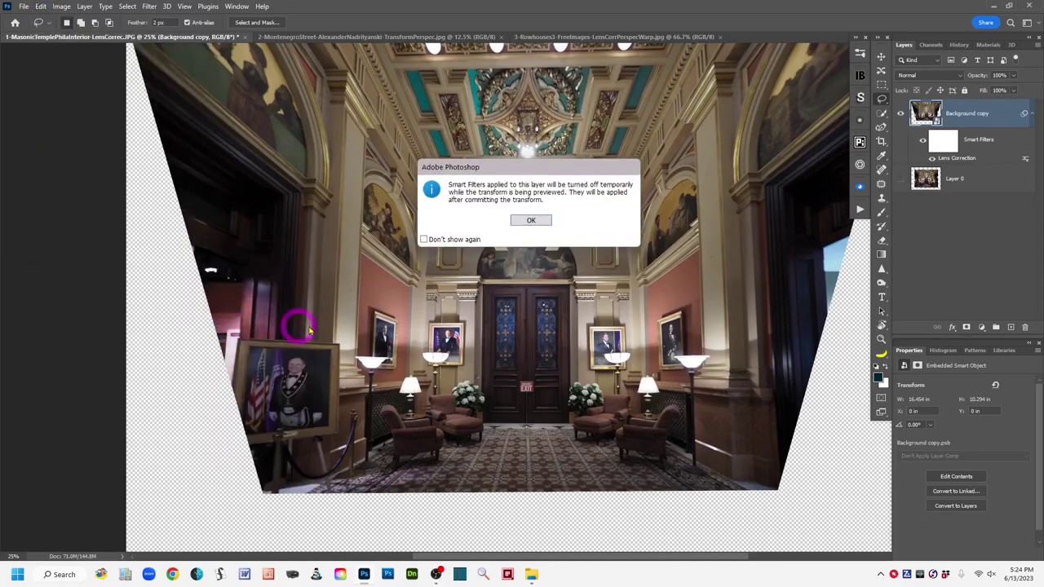
left_click(531, 221)
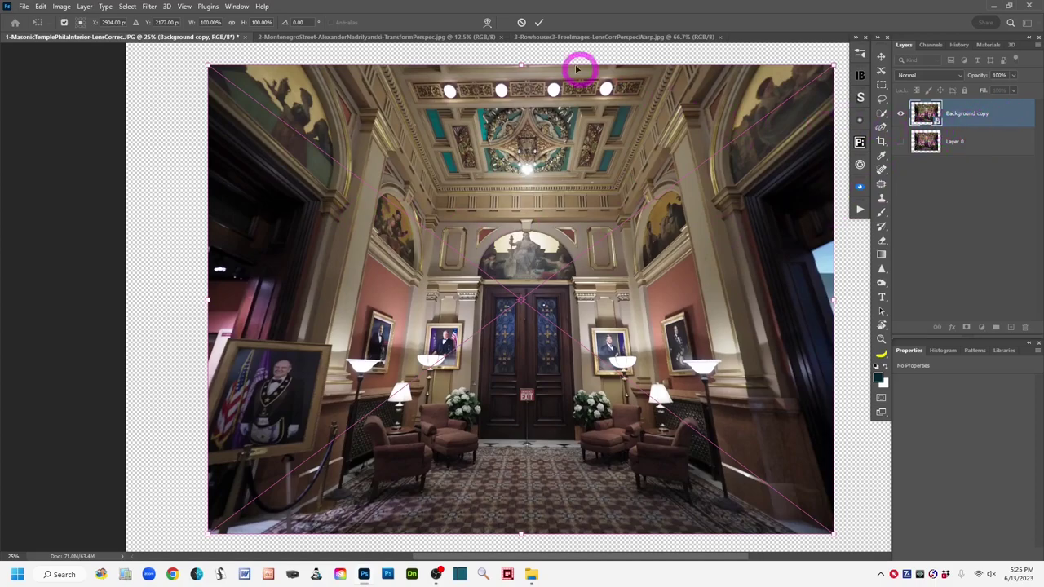
left_click(521, 24)
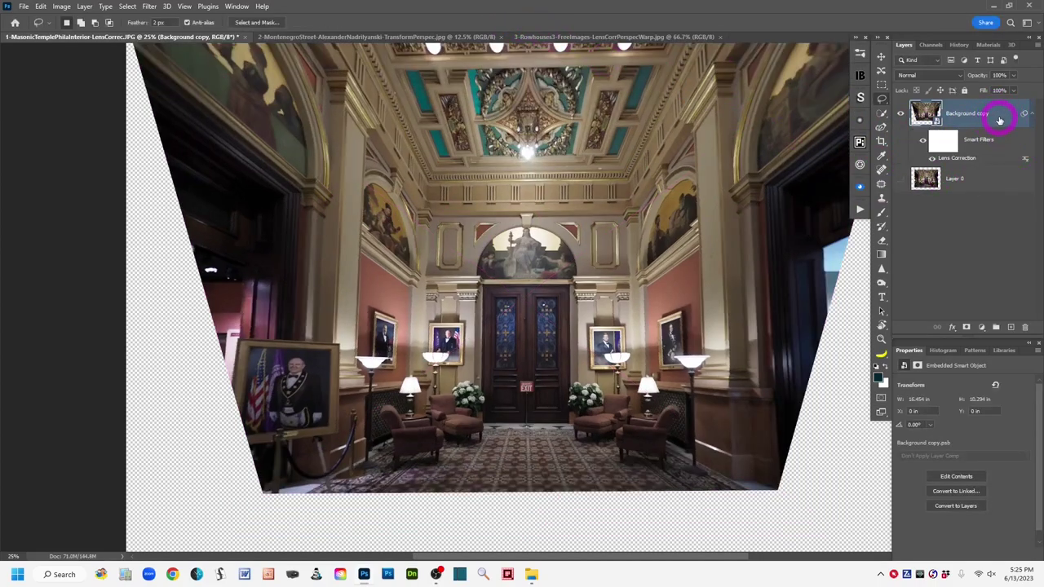
Make a rasterized duplicate of the Background copy layer and hide the original Smart Object layer.
left_click_drag(1000, 121, 1015, 330)
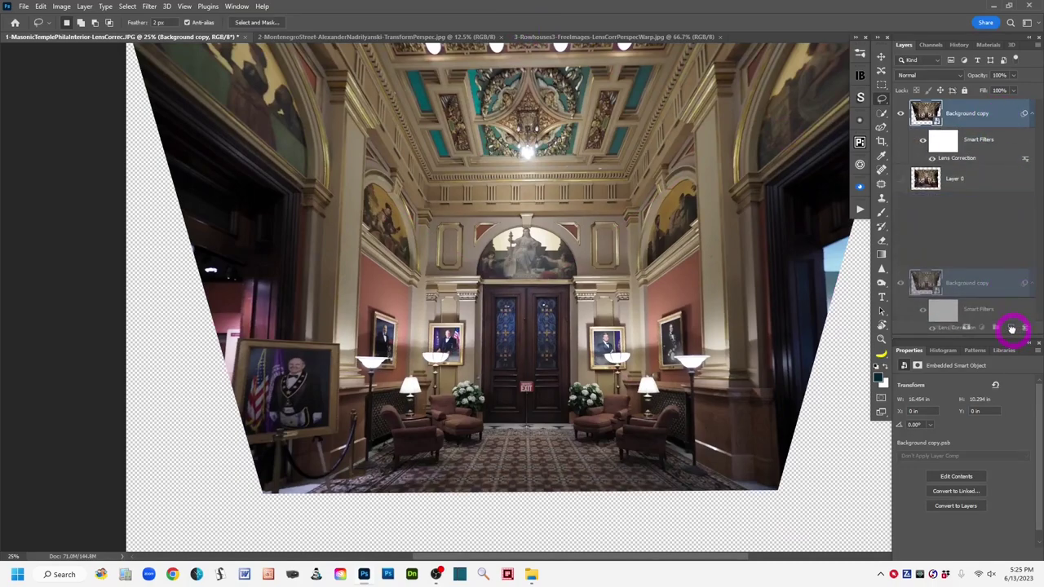
left_click_drag(1011, 329, 1010, 327)
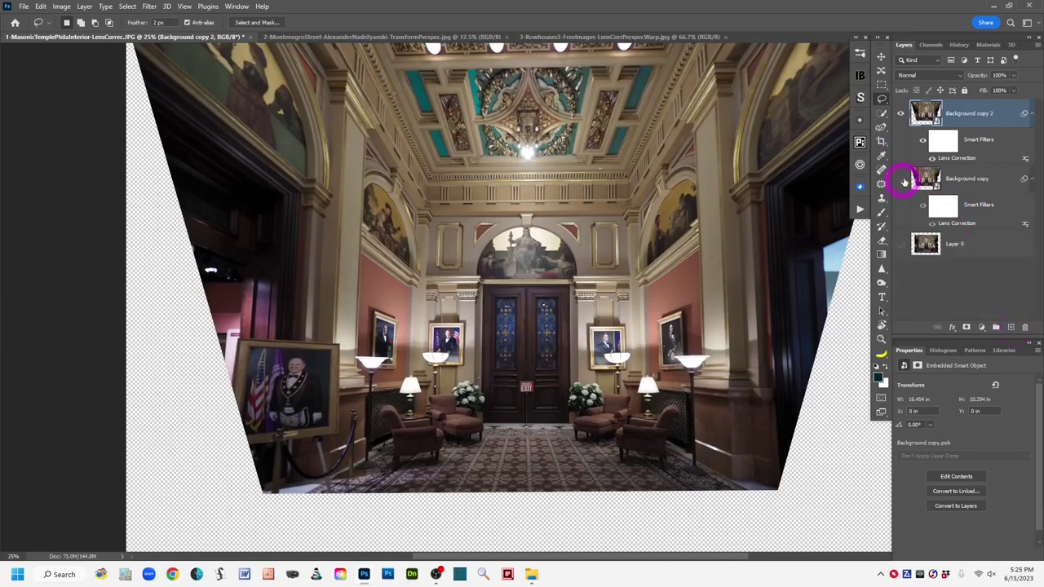
right_click(1009, 113)
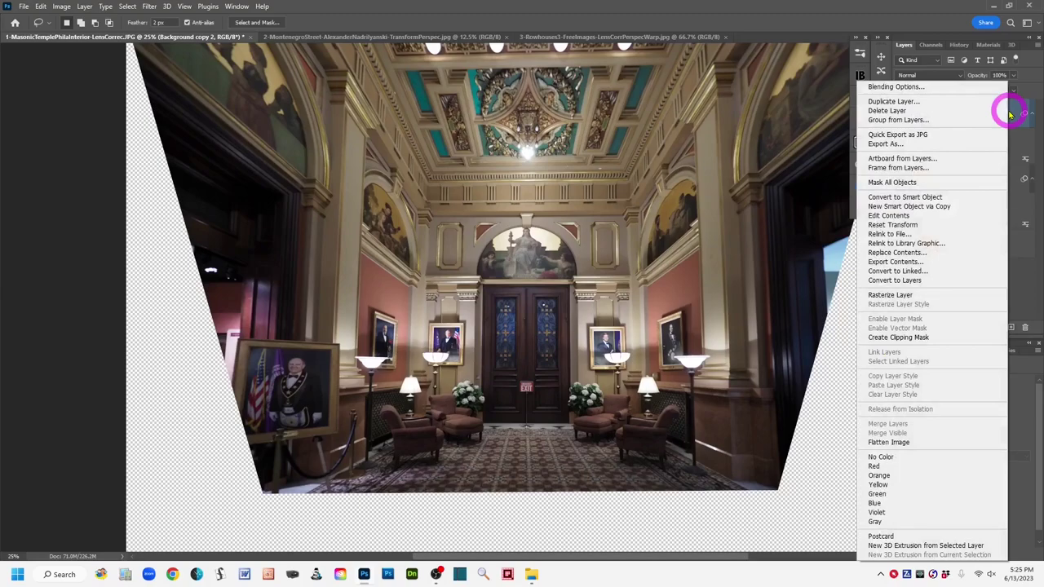
left_click(921, 297)
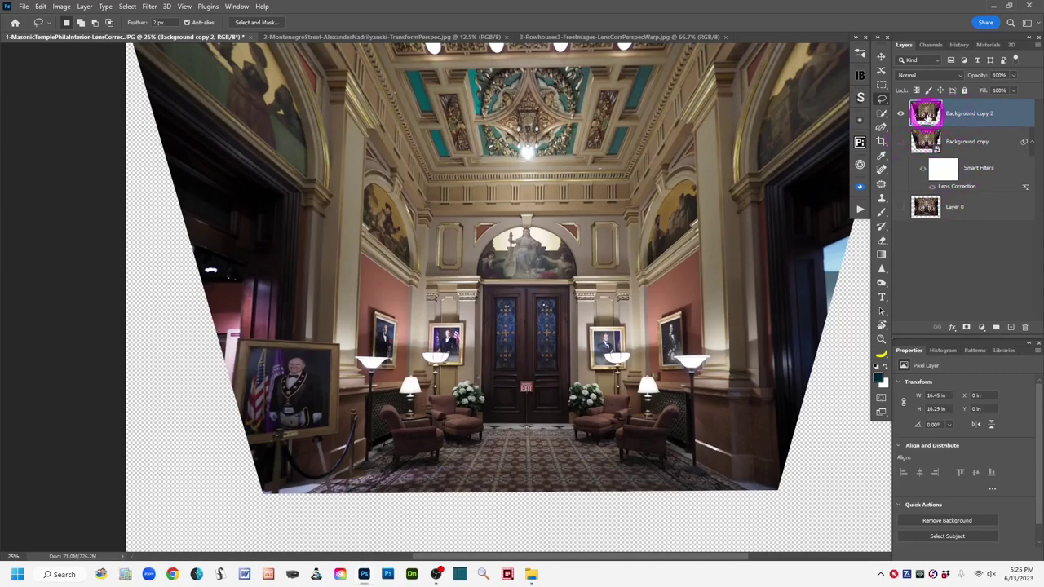
Start a Distort transform on Background copy 2 and stretch its left edge outward to about 100.9% width.
left_click(41, 6)
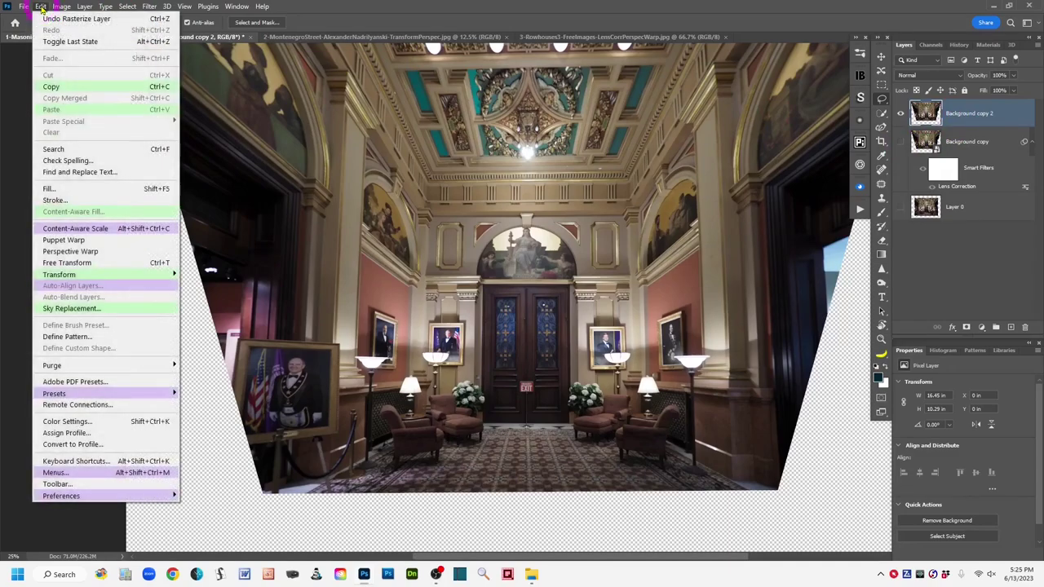
mouse_move(92, 277)
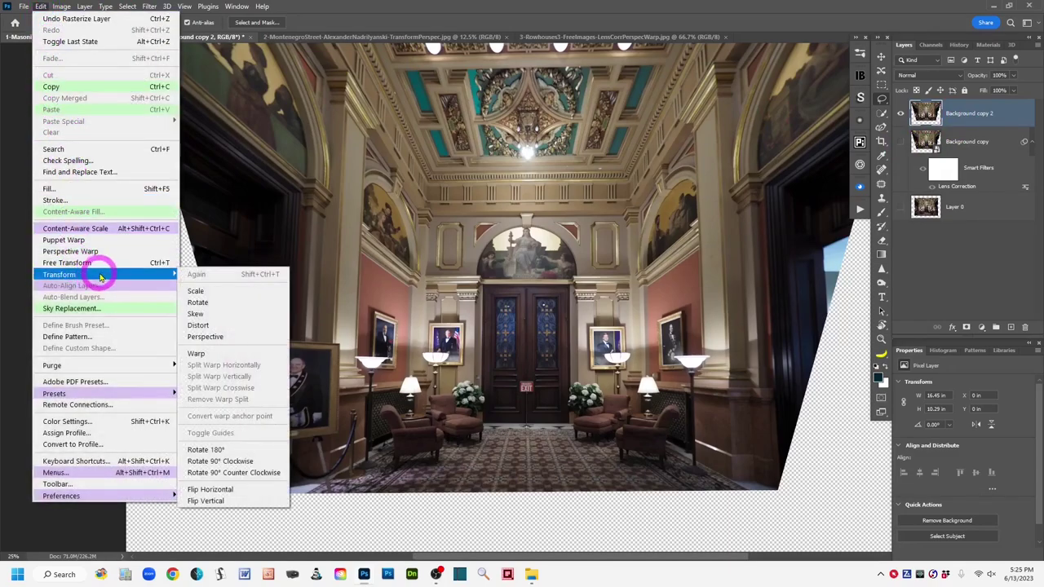
left_click(239, 327)
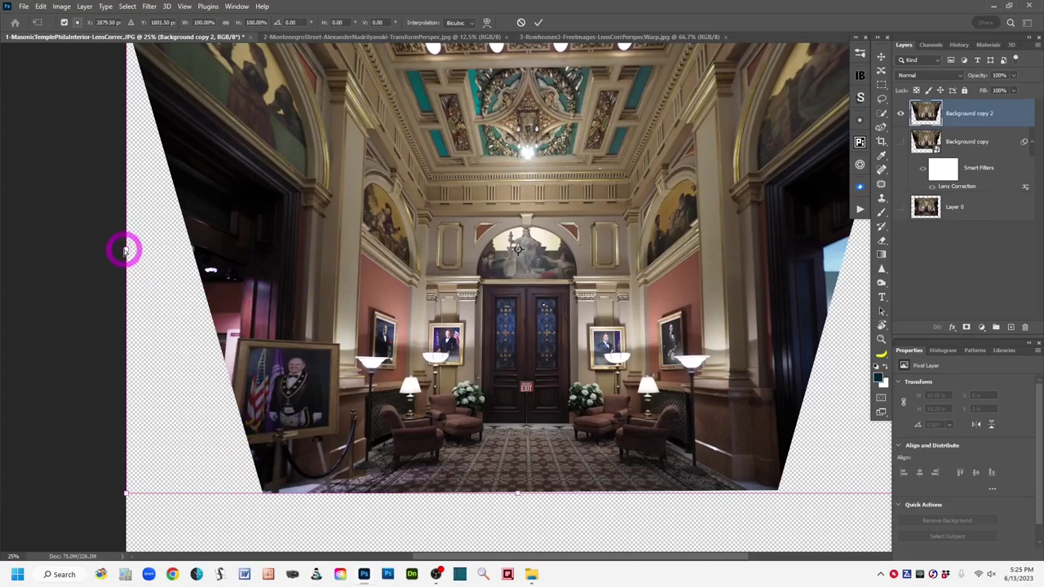
left_click_drag(126, 251, 119, 251)
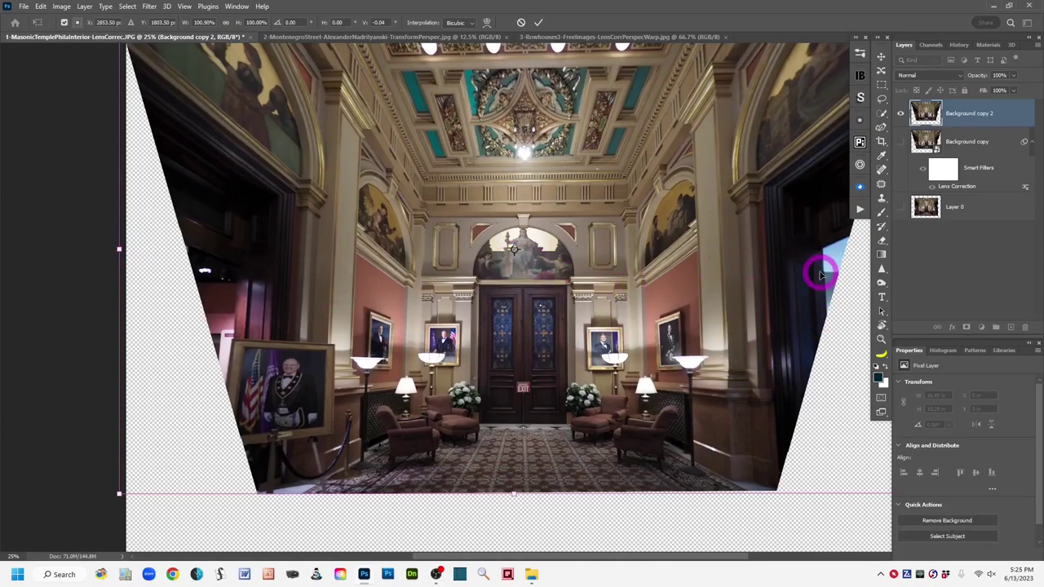
Pull both upper corners of the distort box outward to about 104.4% width to straighten the columns and commit the transform.
key("ctrl+minus")
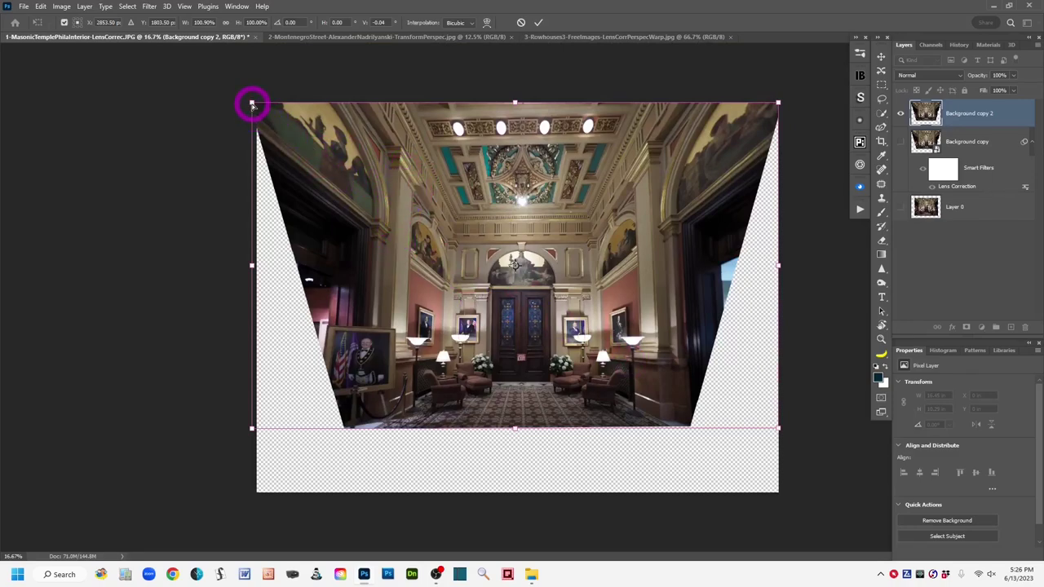
left_click_drag(252, 104, 241, 104)
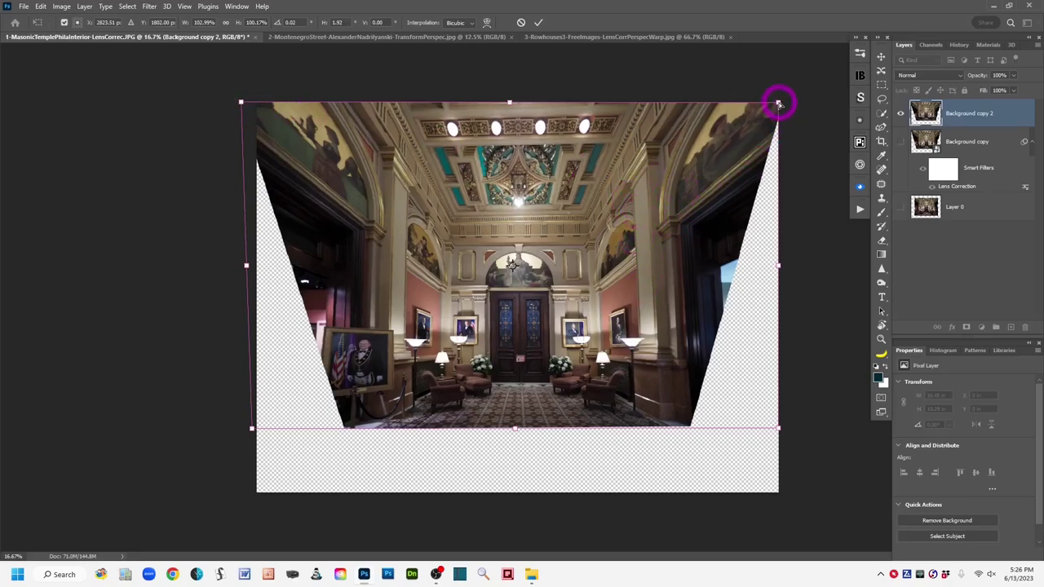
left_click_drag(778, 104, 785, 103)
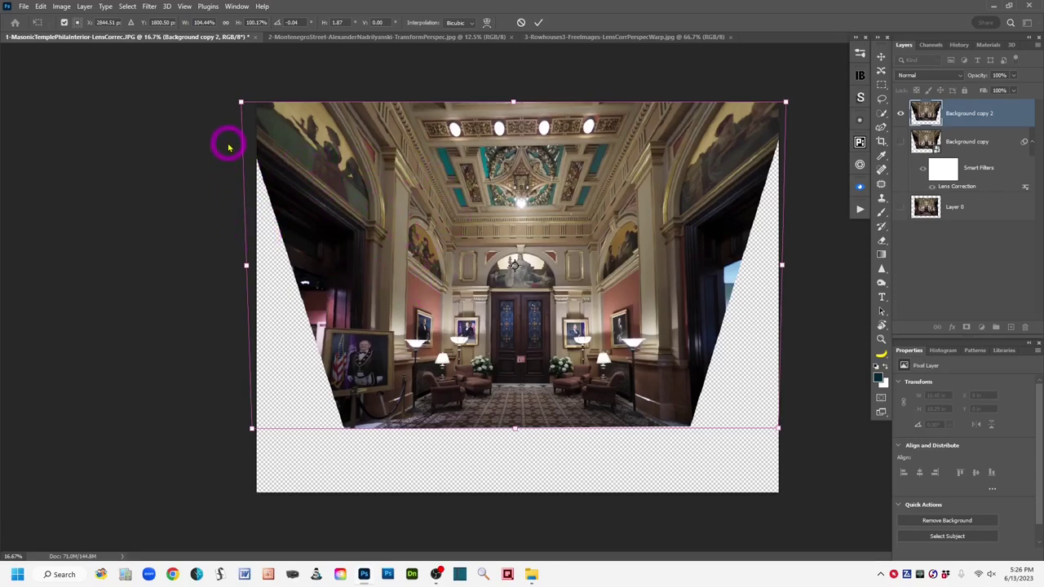
left_click(42, 7)
mouse_move(130, 275)
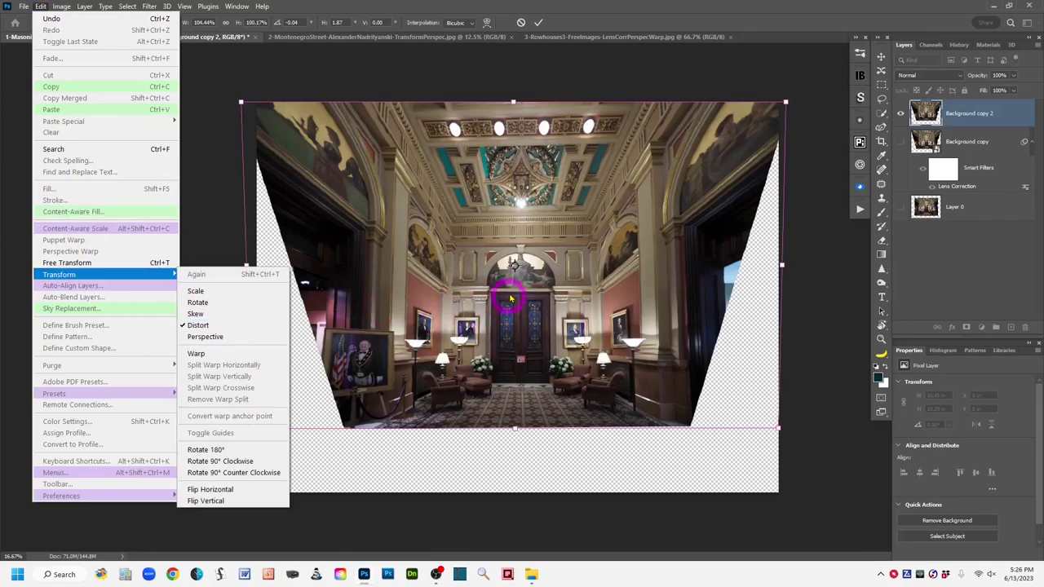
left_click(839, 310)
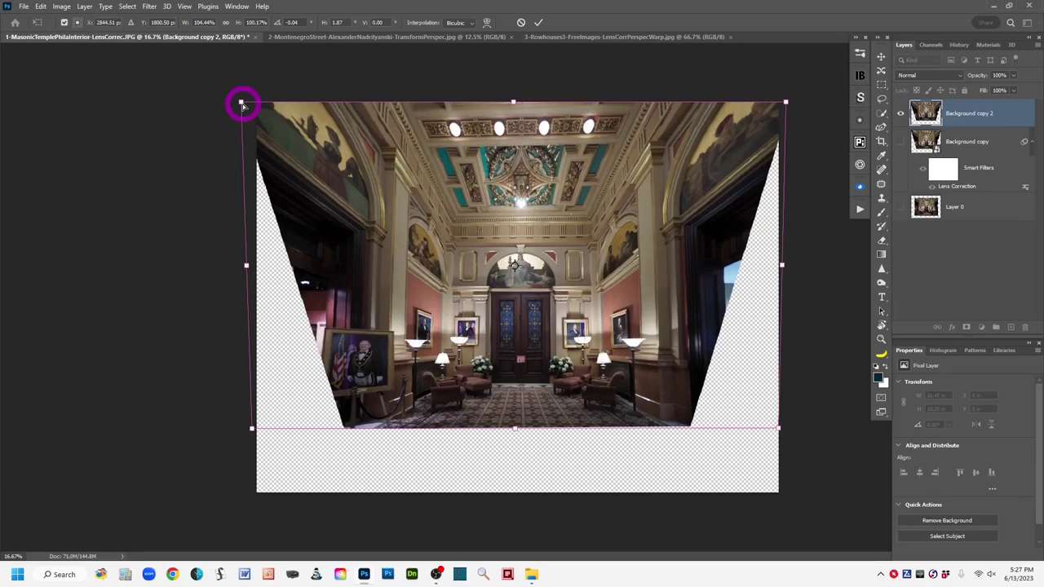
left_click(539, 23)
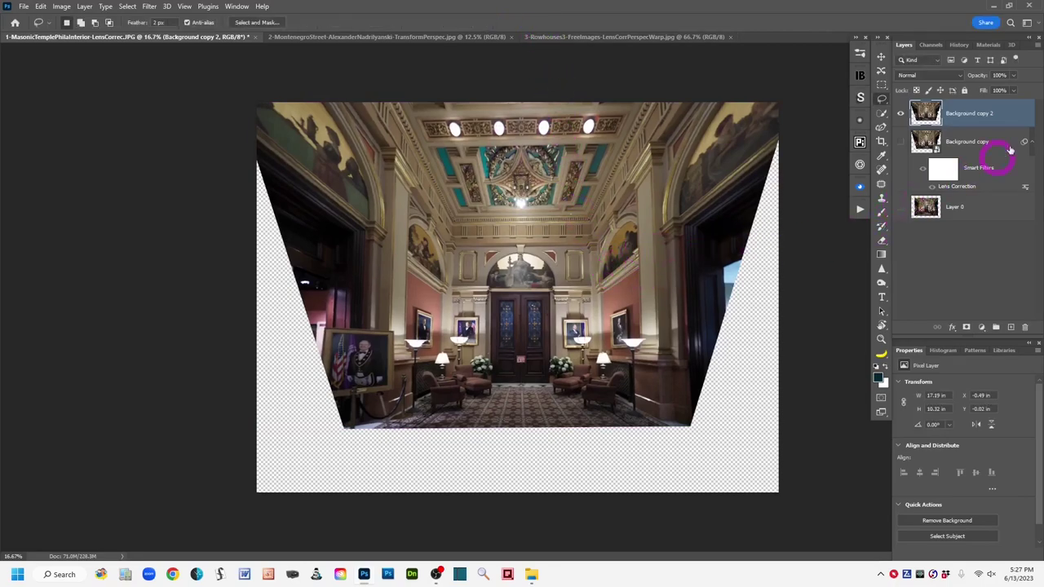
Duplicate the Background copy 2 layer and crop the image to the straightened room, trimming the slanted sides, ceiling edge and empty area below the floor.
left_click_drag(1012, 120, 1010, 326)
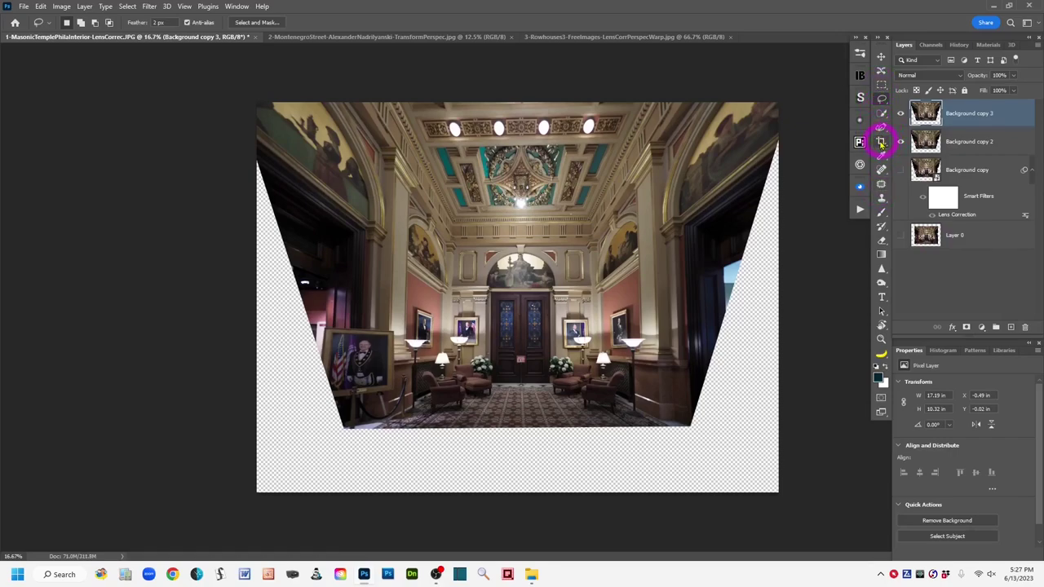
left_click(882, 143)
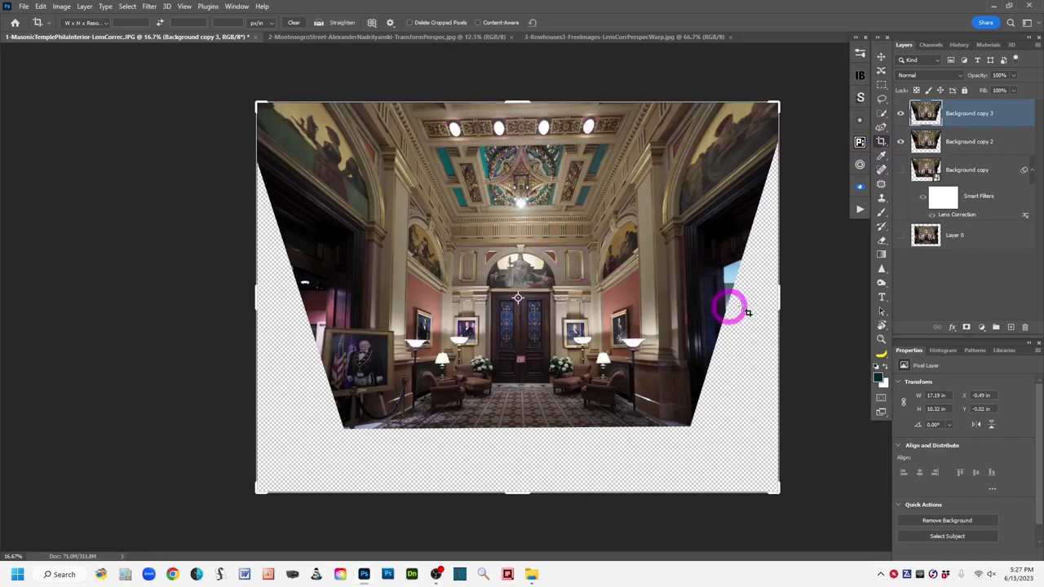
left_click_drag(781, 297, 734, 299)
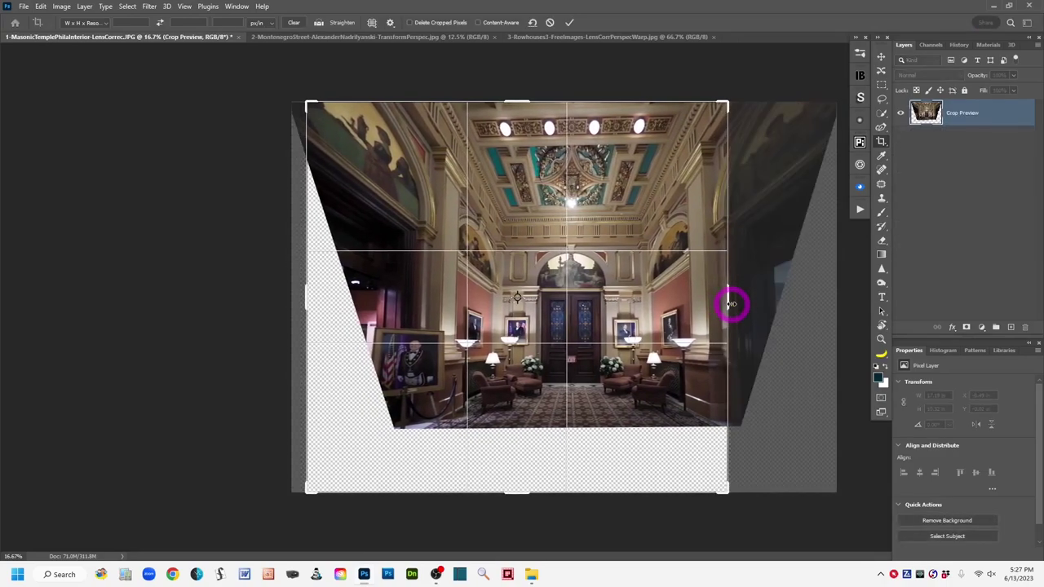
left_click_drag(303, 302, 344, 306)
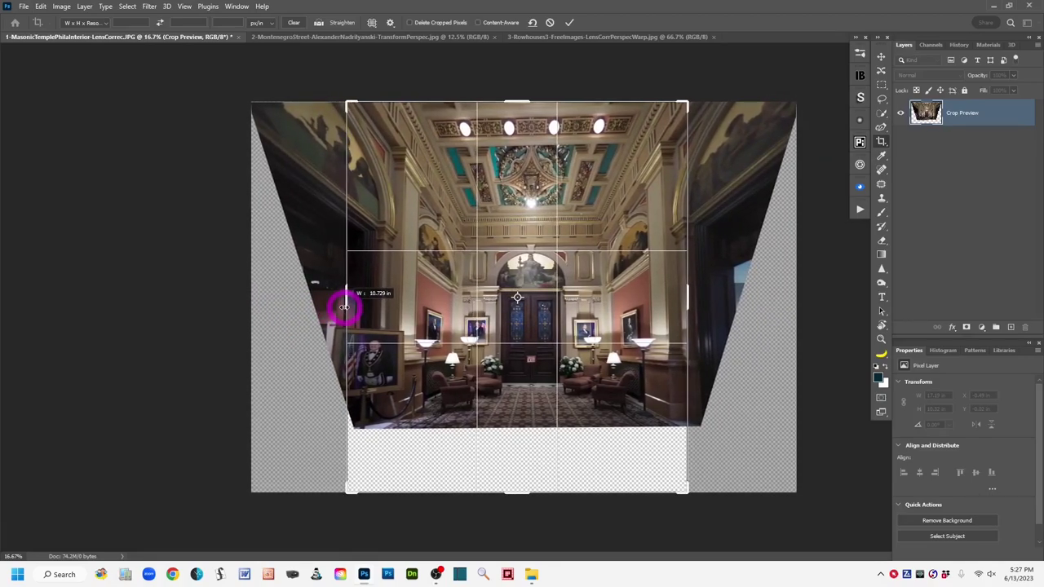
left_click_drag(344, 307, 343, 302)
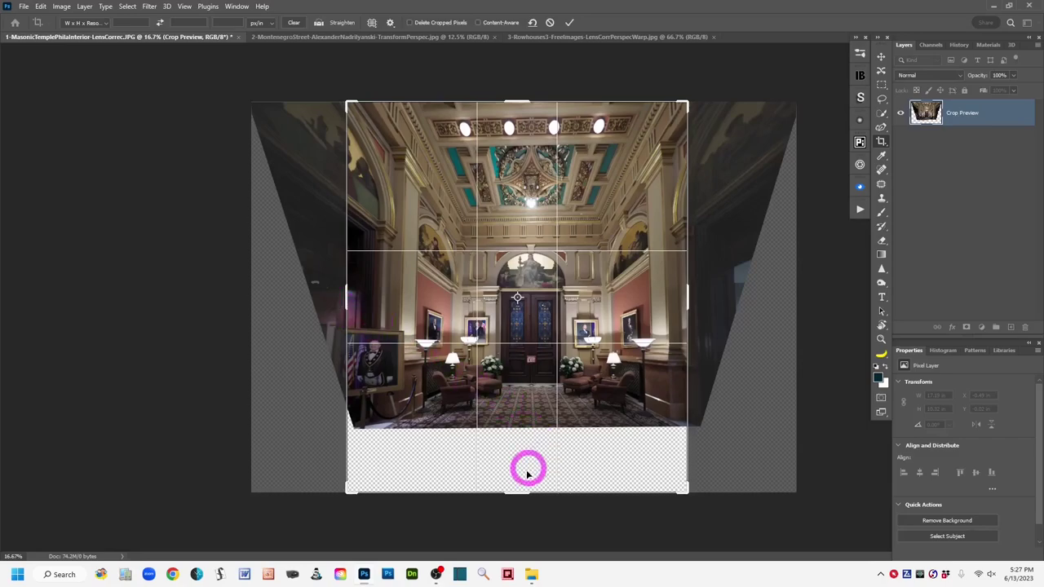
left_click_drag(517, 492, 512, 464)
left_click_drag(511, 133, 511, 140)
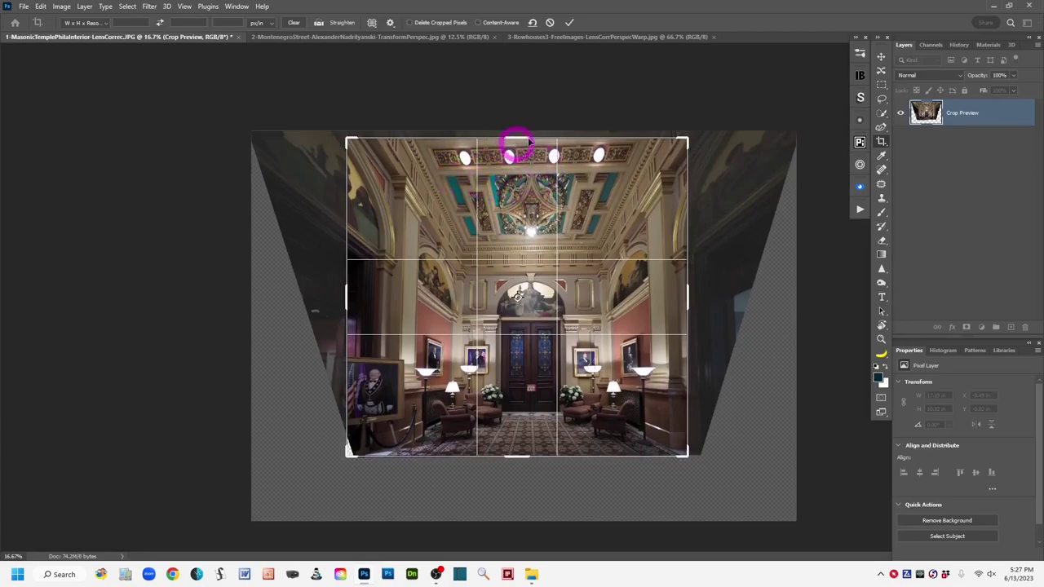
left_click(569, 27)
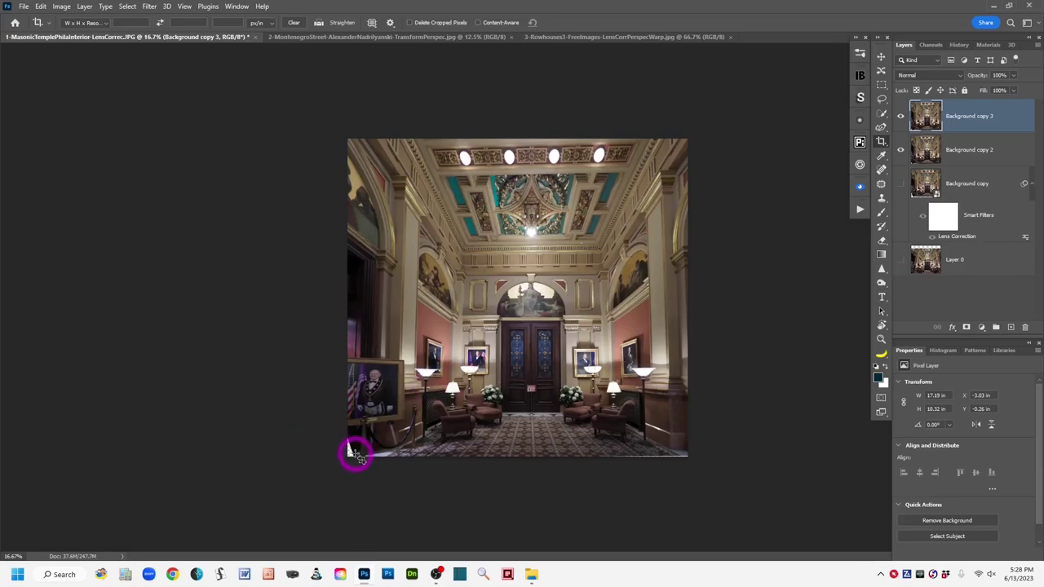
left_click(881, 101)
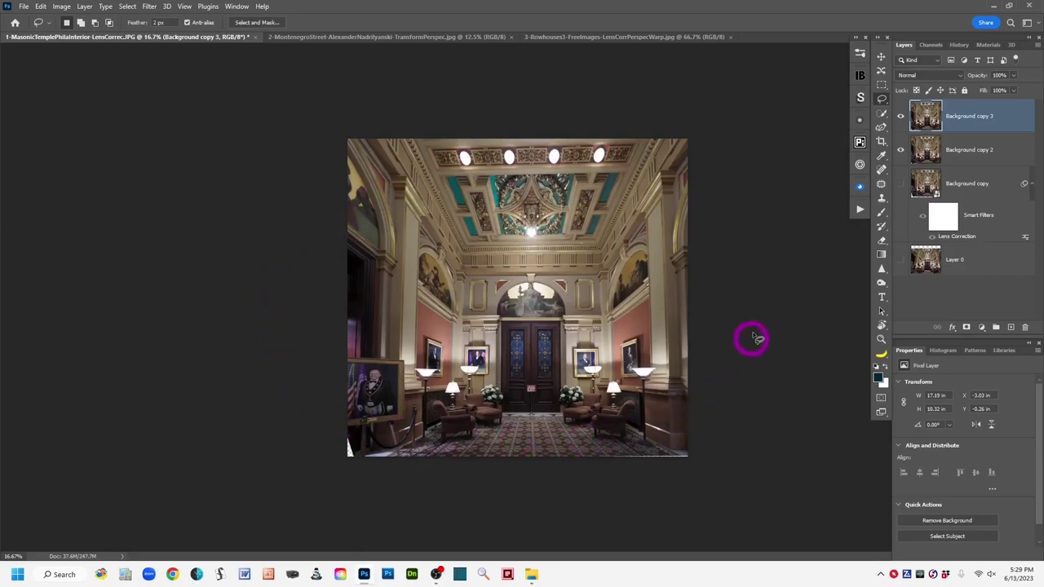
left_click(150, 6)
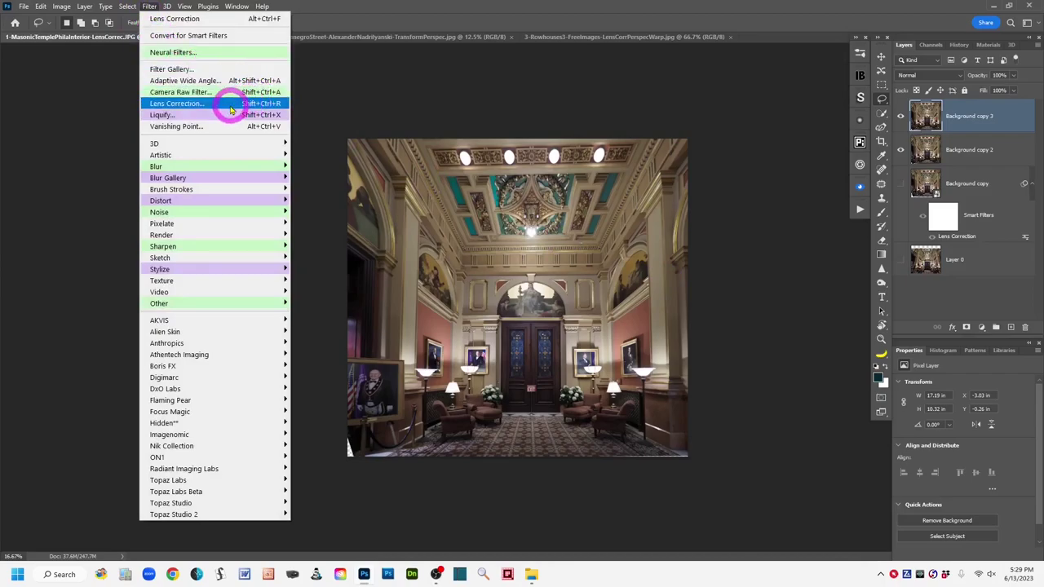
left_click(755, 129)
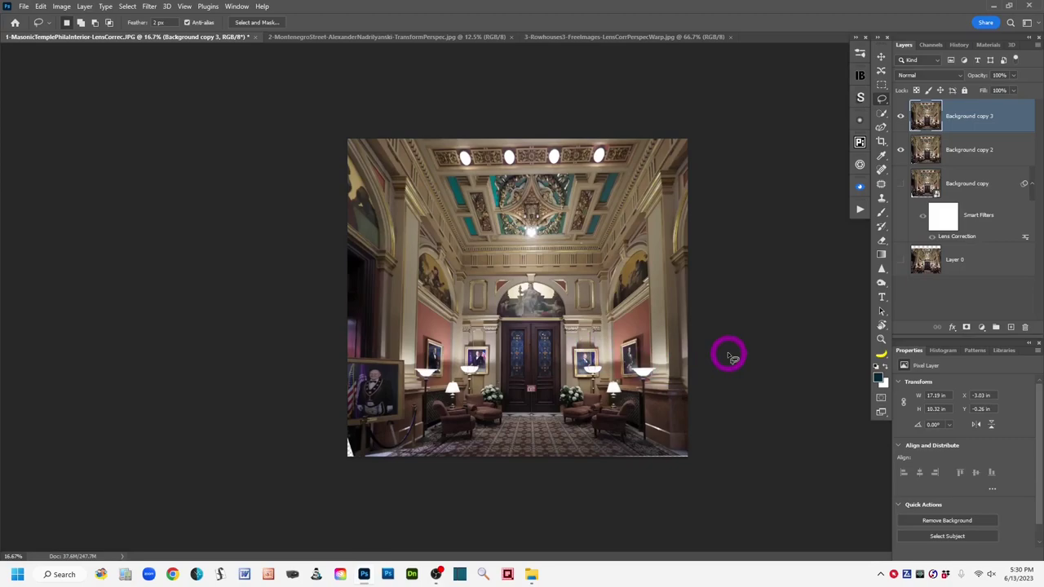
Switch to the 2-MontenegroStreet document and duplicate its Background layer.
left_click(379, 38)
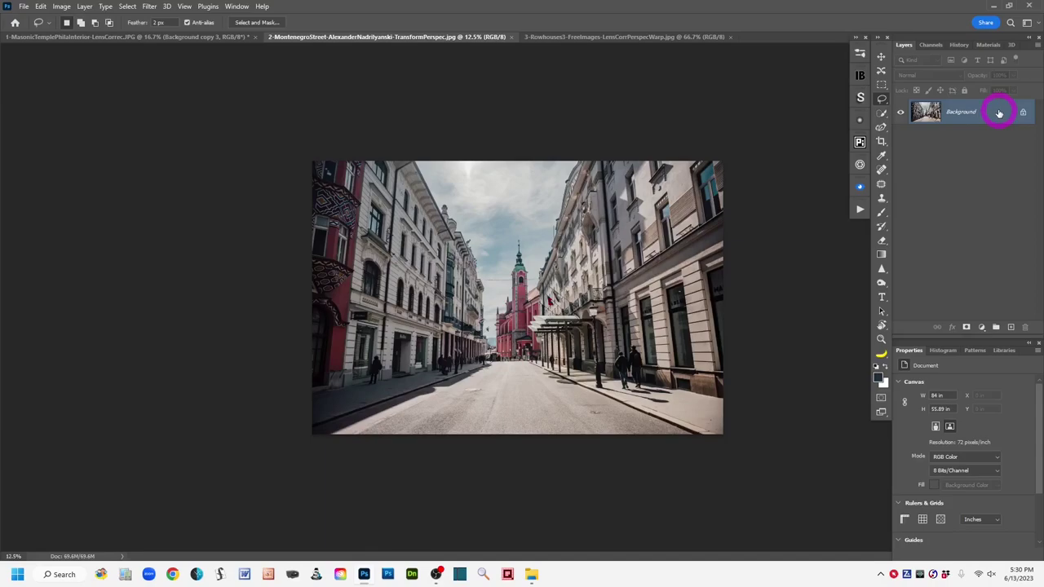
left_click_drag(999, 113, 1013, 328)
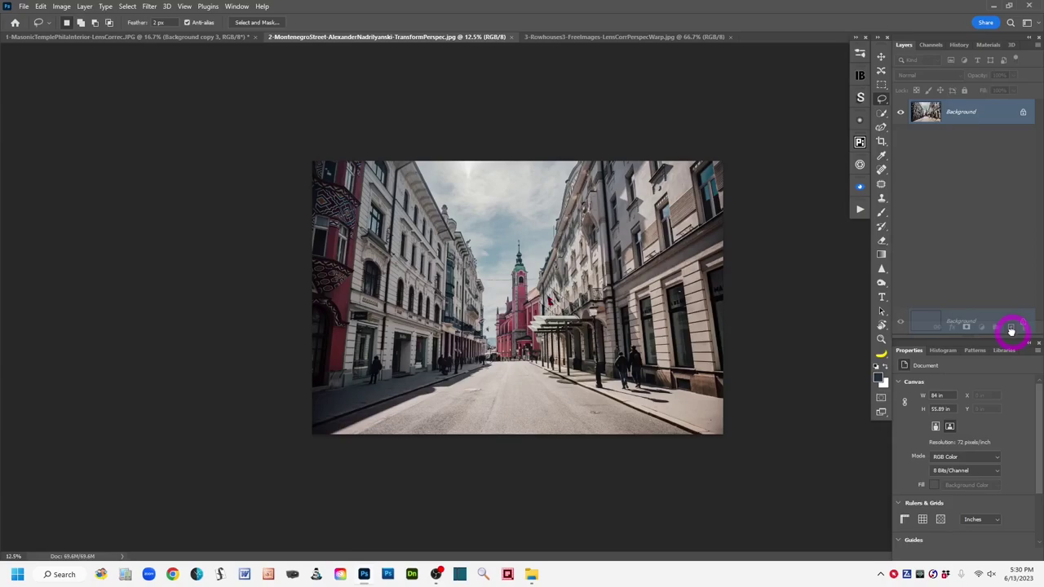
left_click_drag(1011, 330, 1011, 330)
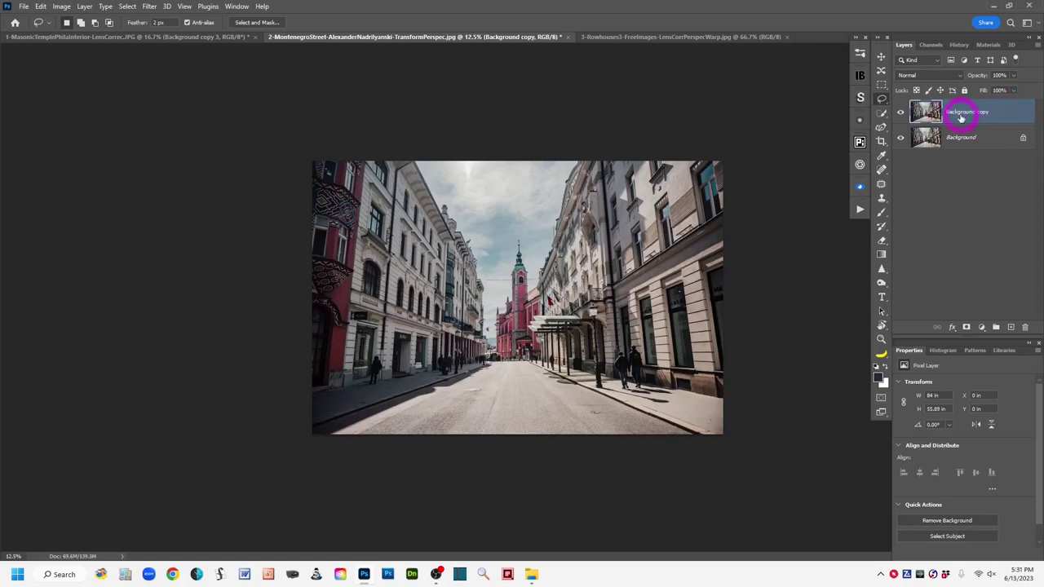
Extend the canvas around the street photo on all four sides with the Crop tool, adding about 15.6 in of left margin and 11.3 in above.
left_click(881, 142)
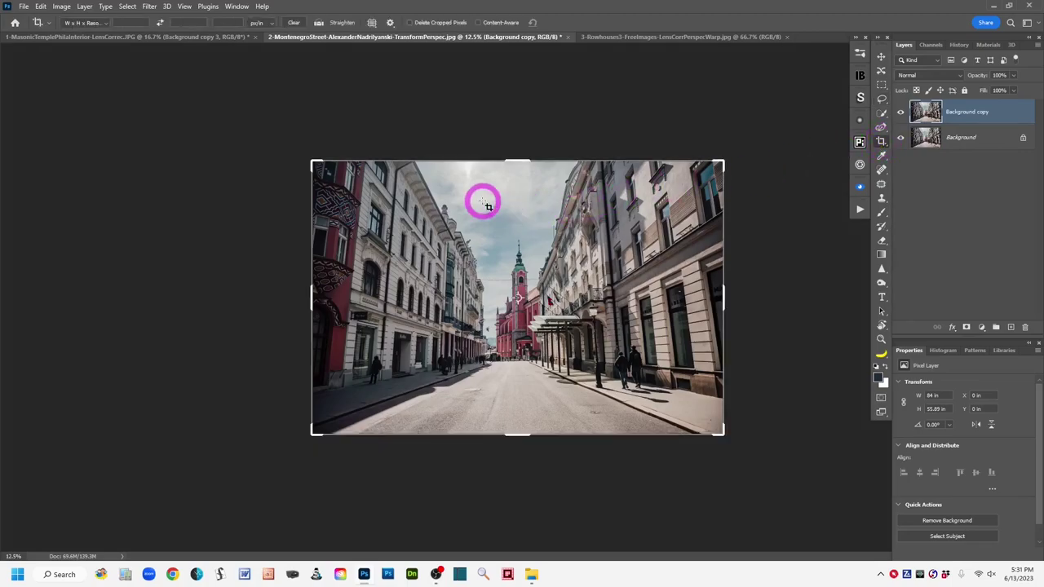
left_click_drag(513, 160, 512, 137)
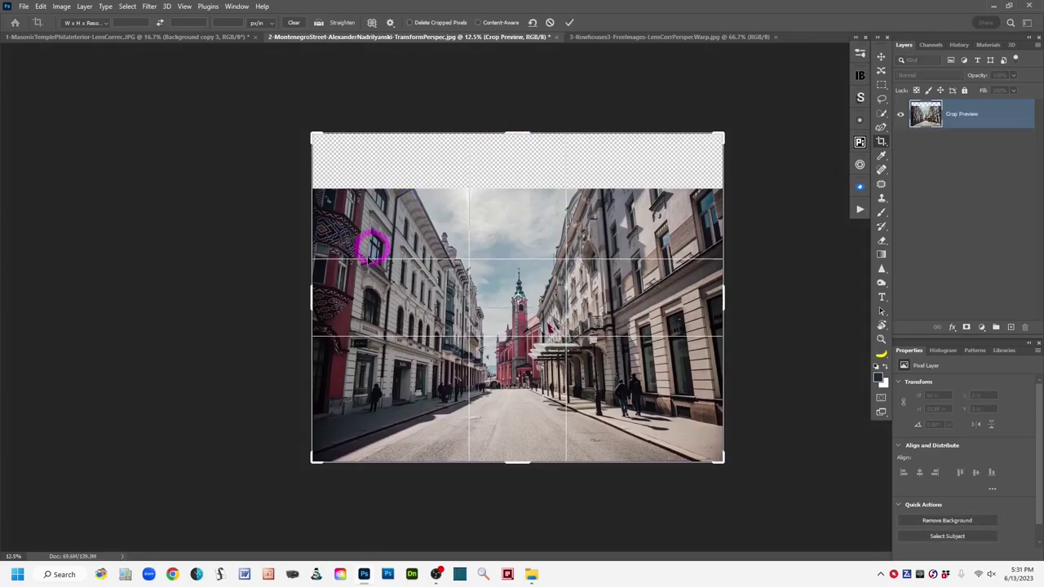
left_click_drag(311, 303, 274, 299)
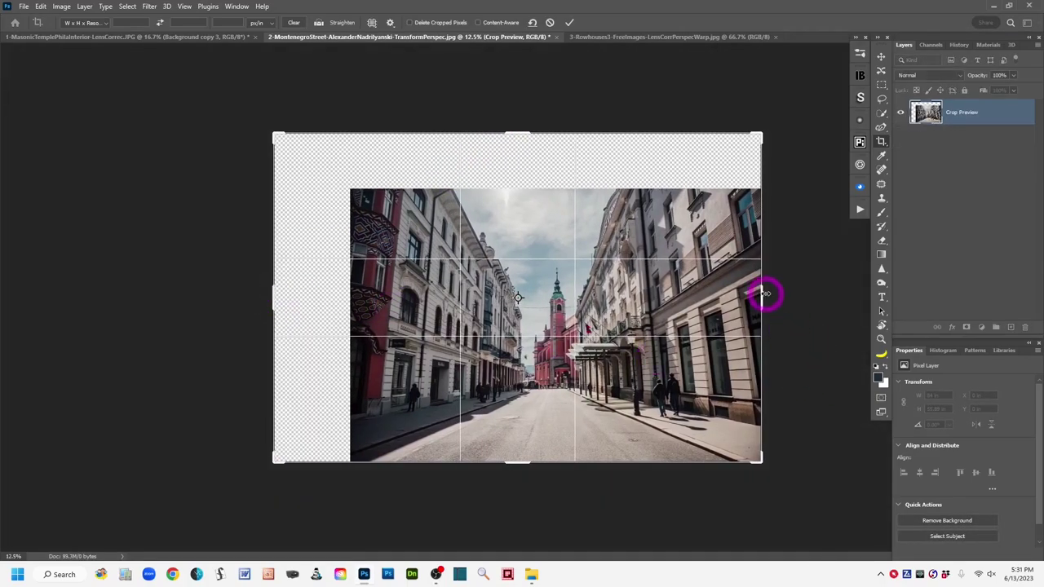
left_click_drag(761, 295, 789, 297)
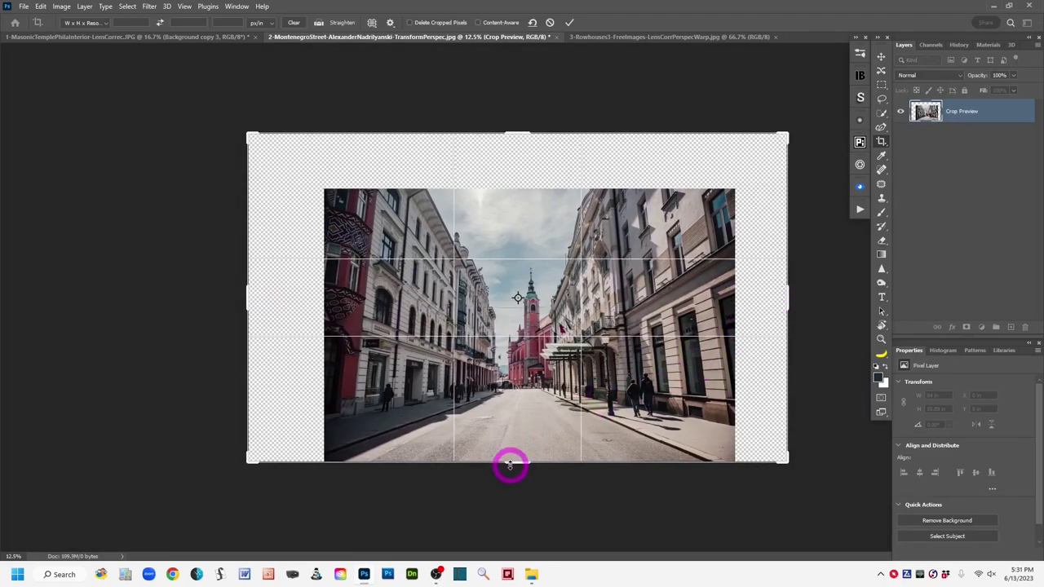
left_click_drag(510, 465, 505, 491)
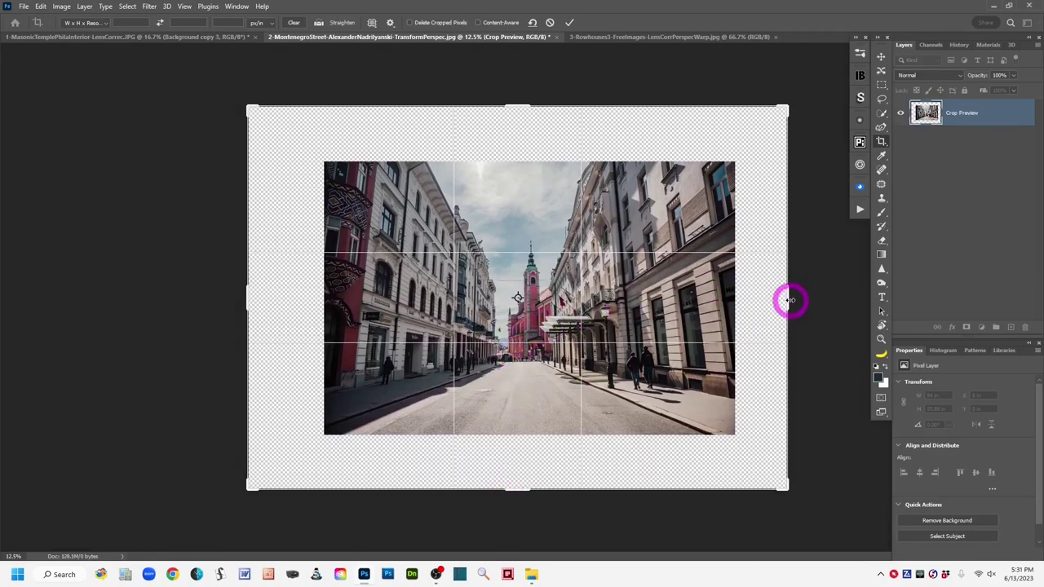
left_click_drag(790, 300, 798, 298)
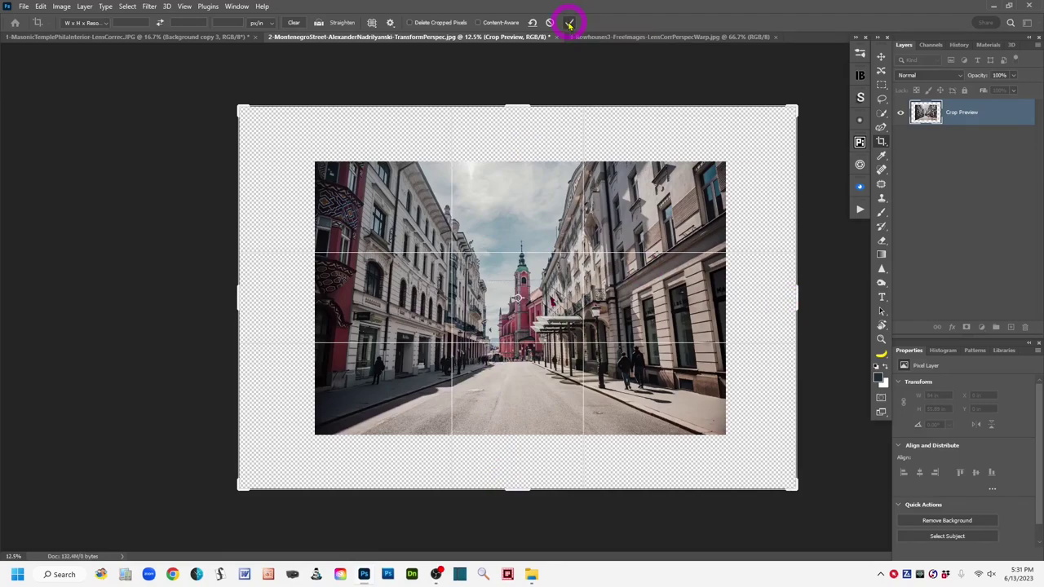
left_click(570, 23)
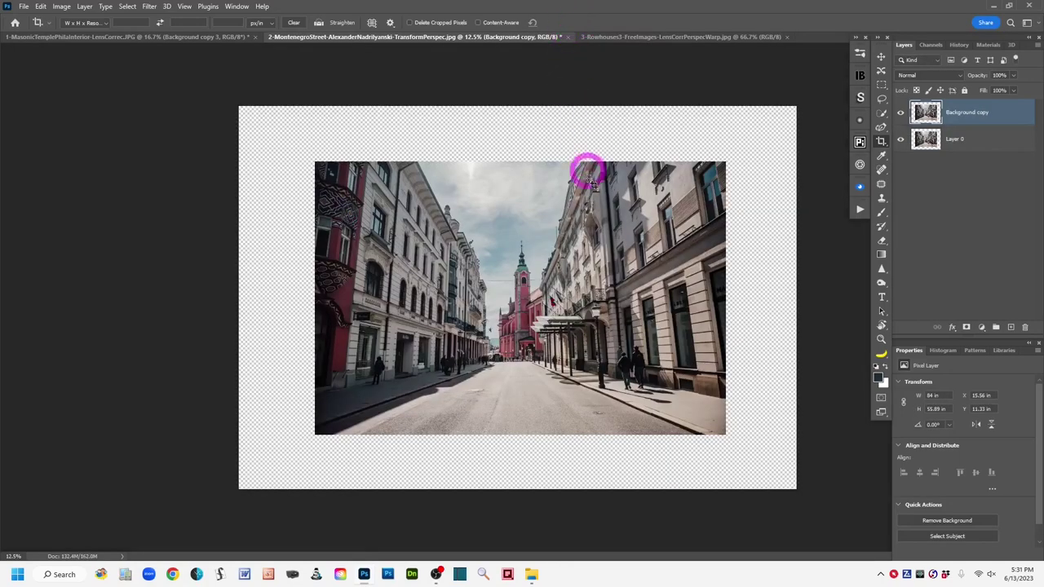
left_click(880, 100)
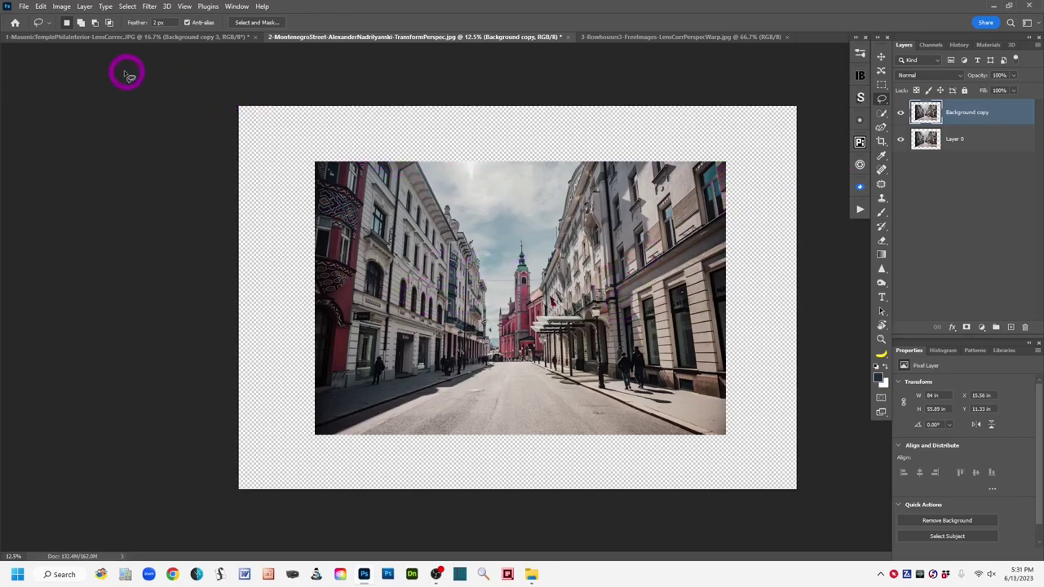
Apply a Perspective transform to the Background copy layer, spreading its upper corners outward to about 120.6% width so the buildings stand upright.
left_click(41, 7)
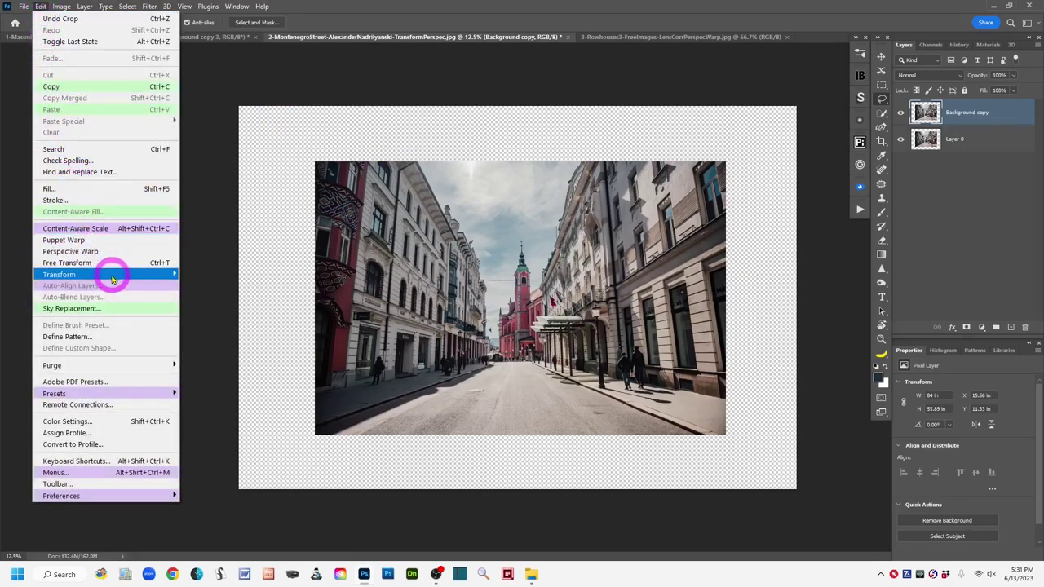
mouse_move(133, 272)
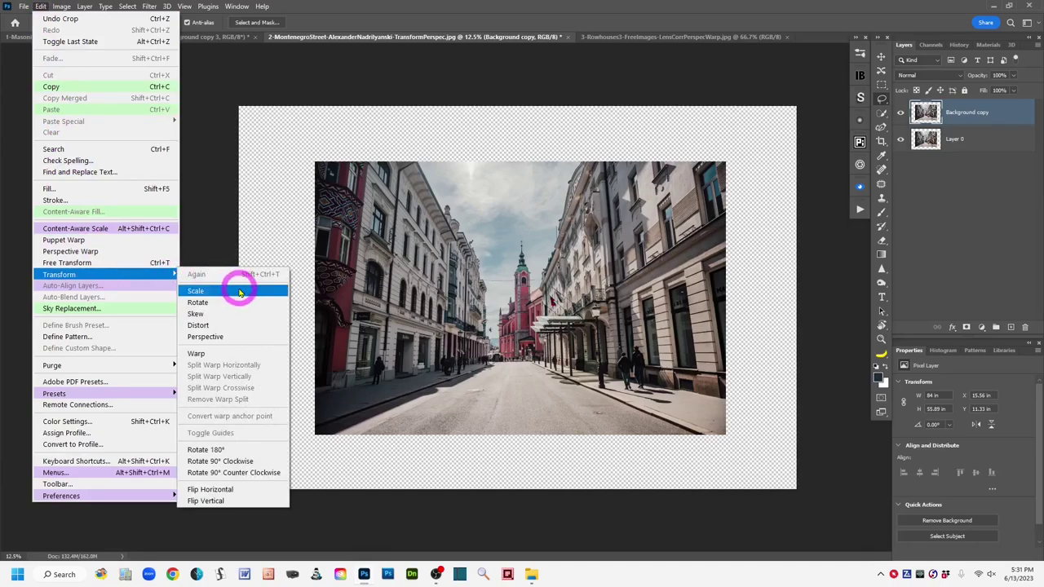
left_click(256, 339)
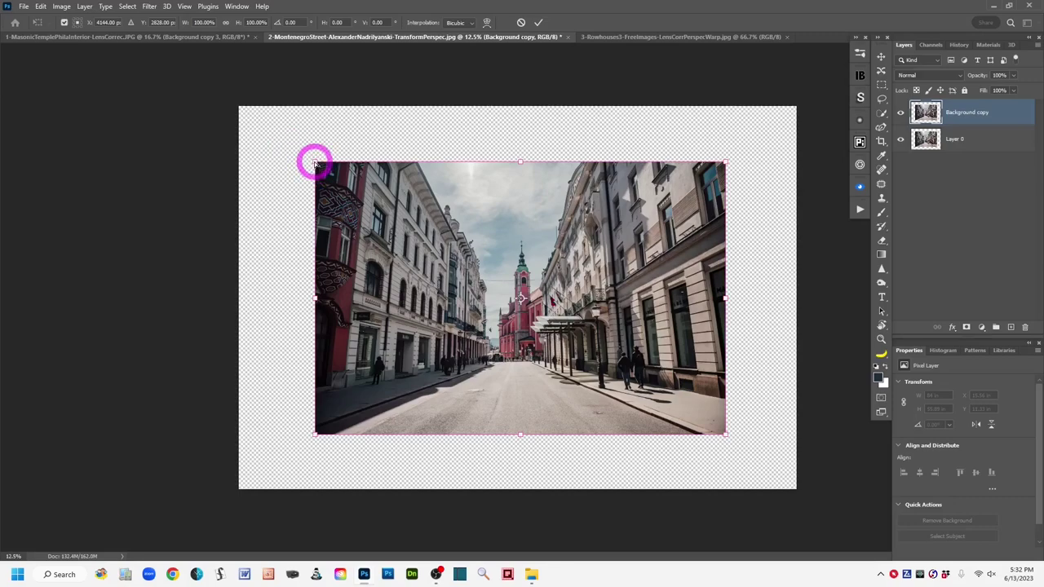
left_click_drag(314, 163, 273, 164)
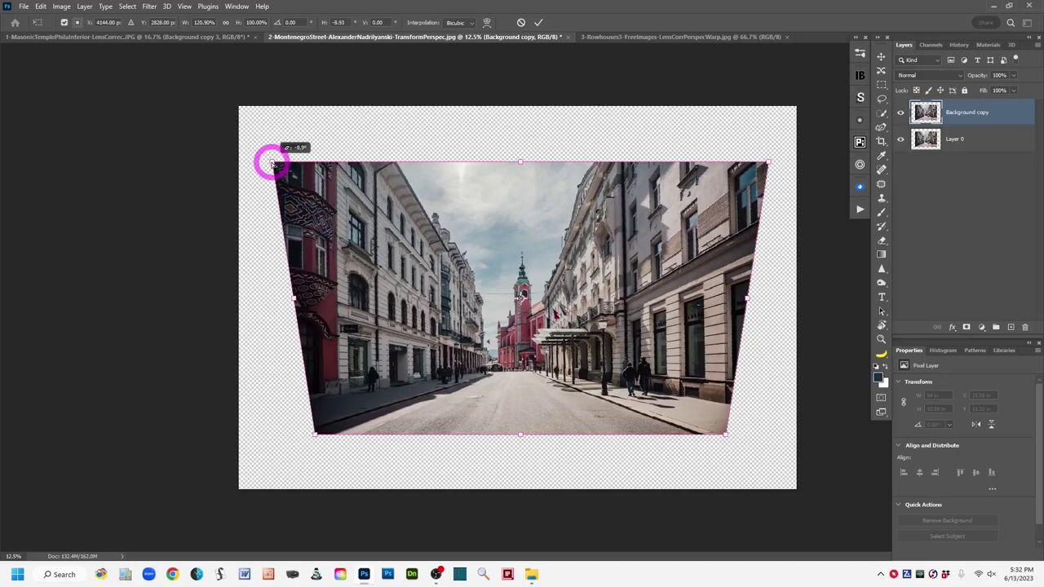
left_click_drag(272, 164, 273, 164)
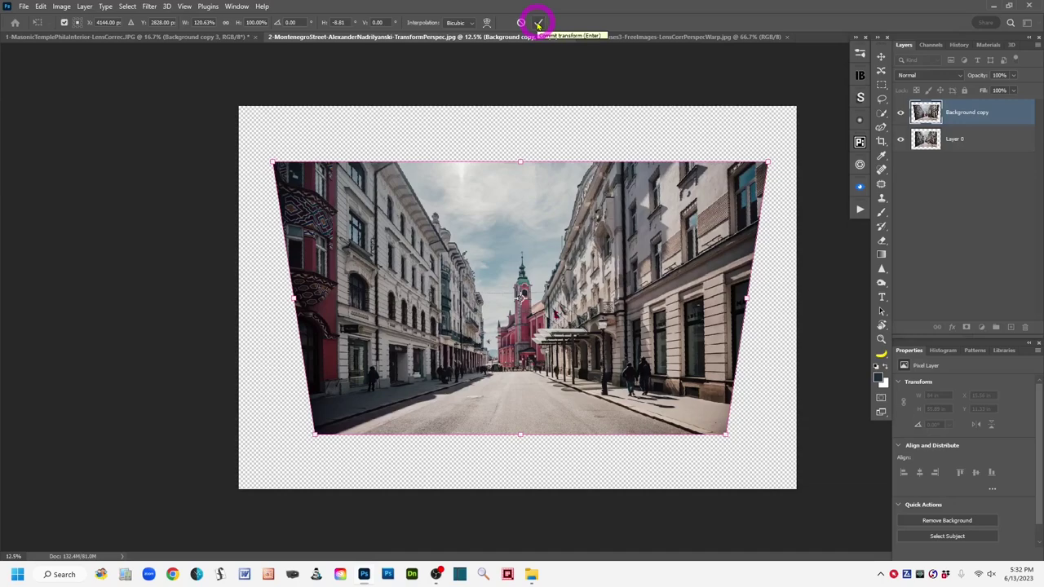
left_click(537, 24)
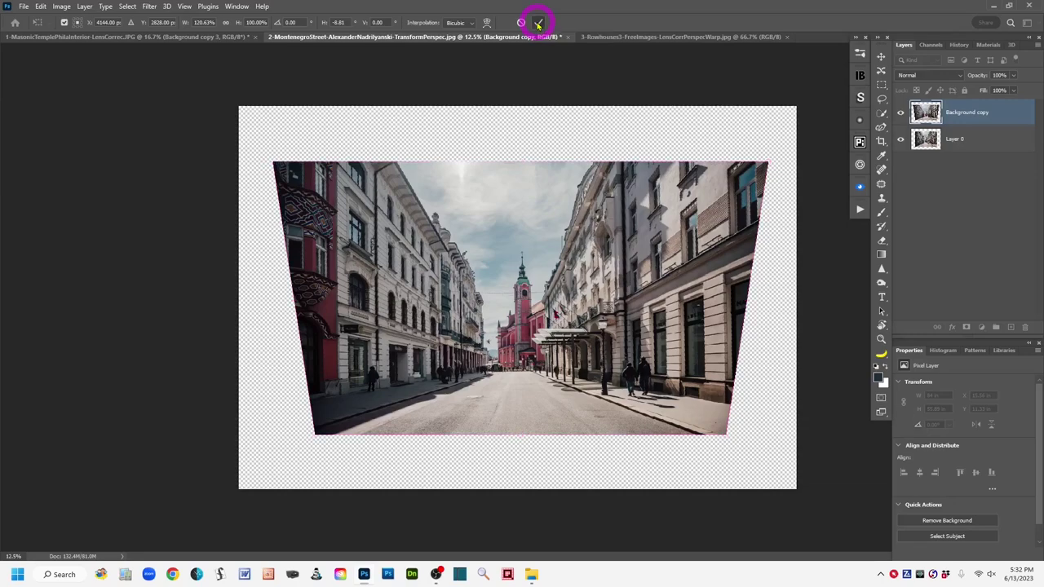
Compare the perspective-corrected street photo with the original by repeatedly isolating Layer 0 and restoring both layers.
left_click(901, 140, "alt")
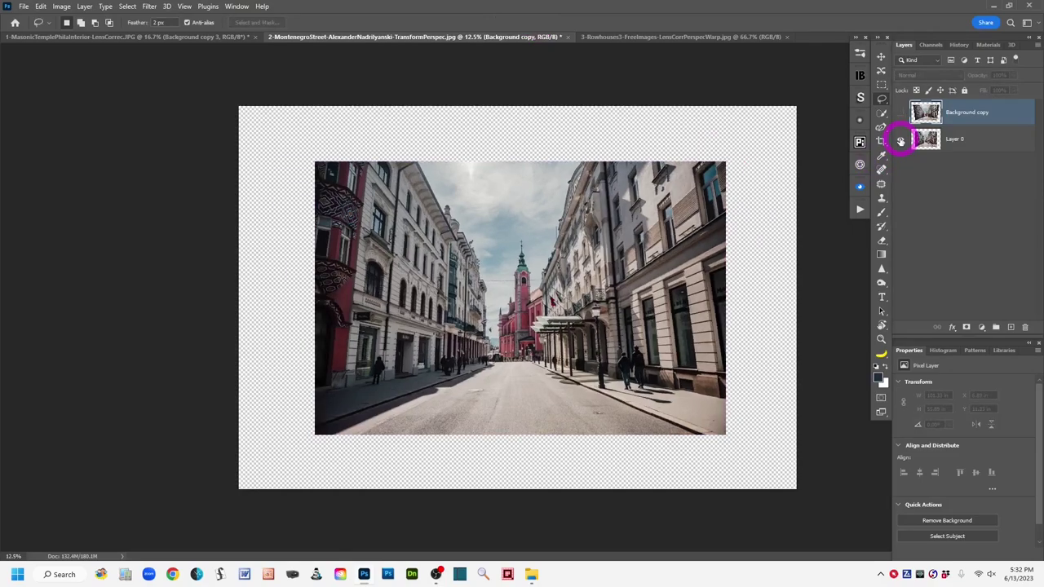
left_click(900, 140, "alt")
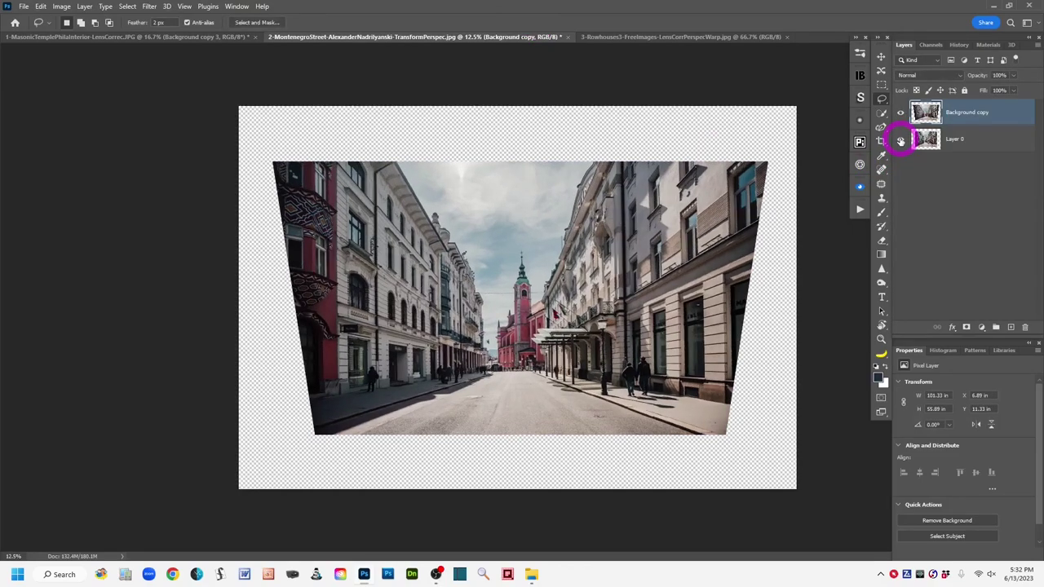
left_click(900, 140, "alt")
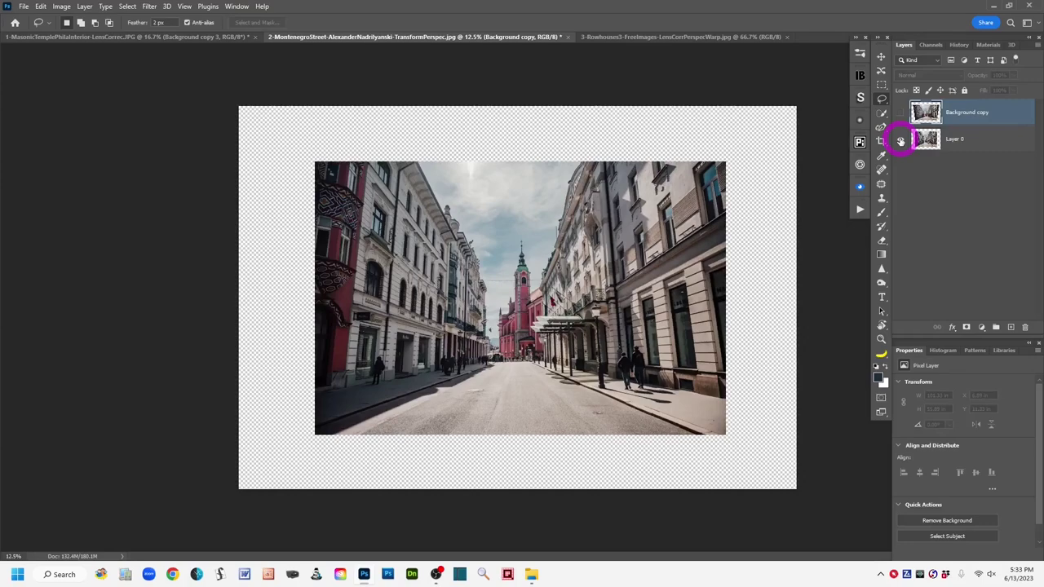
left_click(901, 140, "alt")
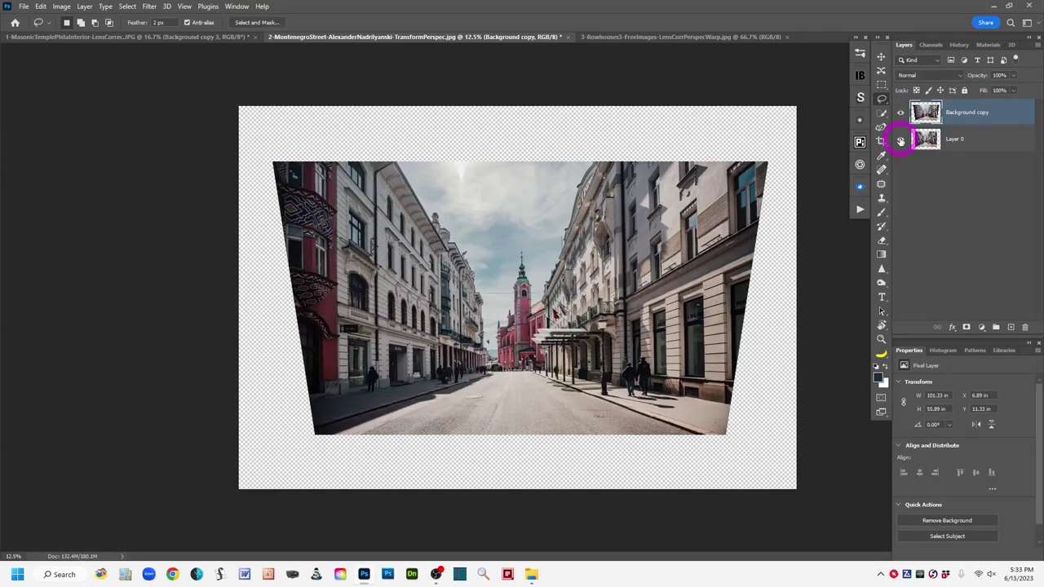
left_click(900, 140, "alt")
Rename the Background copy layer as Transform > Perspective and make a duplicate of it named Transform > Distort.
left_click(1017, 113)
left_click_drag(1025, 117, 1011, 326)
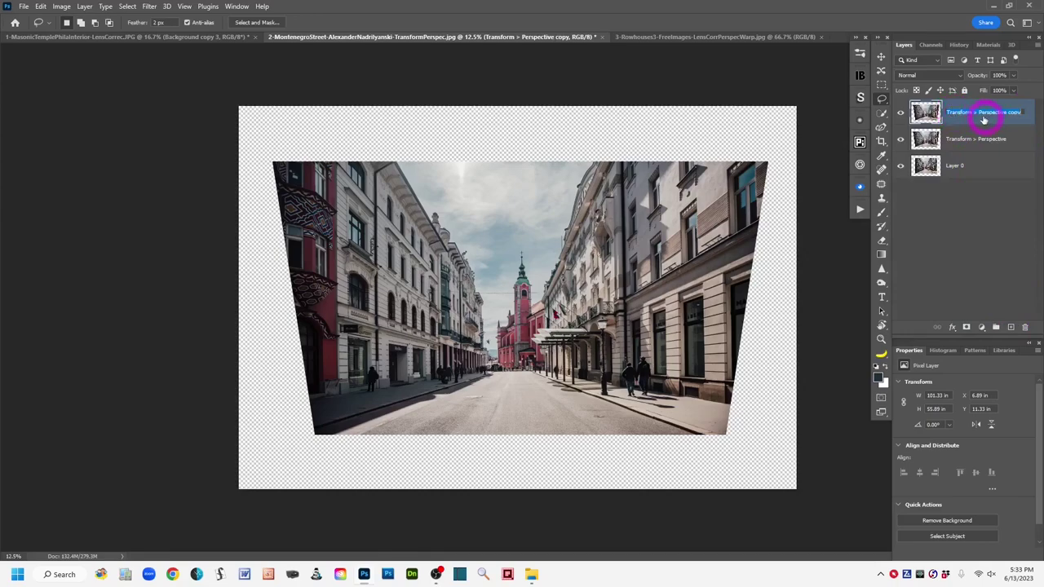
left_click_drag(980, 113, 1017, 116)
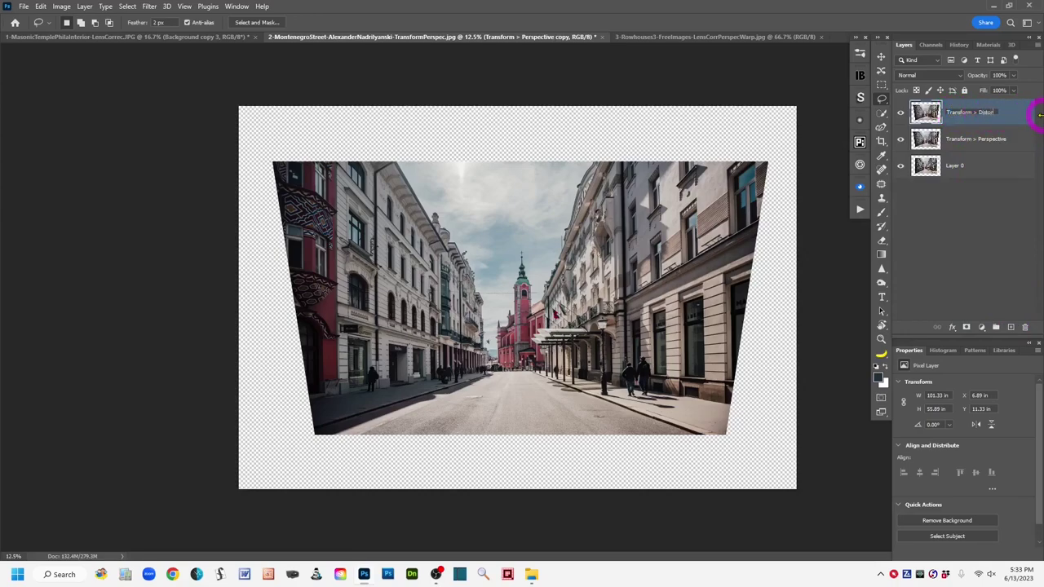
left_click(1011, 108)
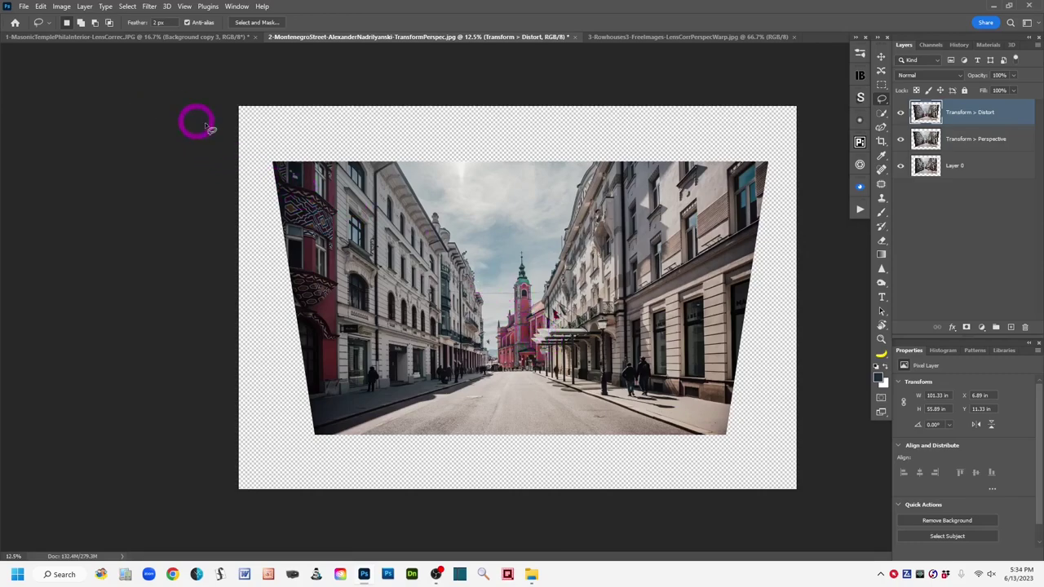
Distort the Transform > Distort layer by stretching its upper edge upward to about 108.6% height so the buildings regain their height.
left_click(40, 7)
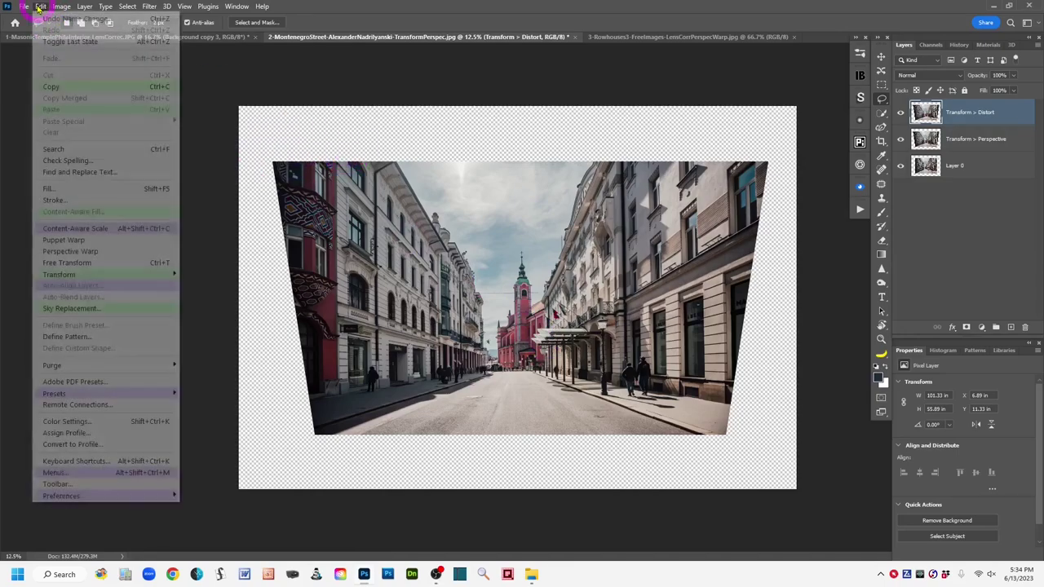
mouse_move(107, 275)
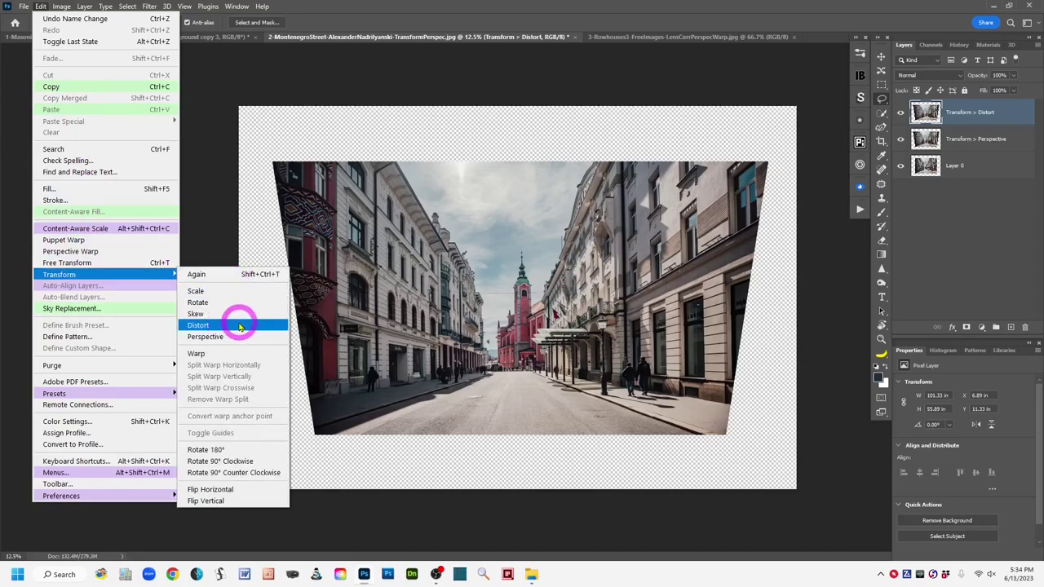
left_click(239, 327)
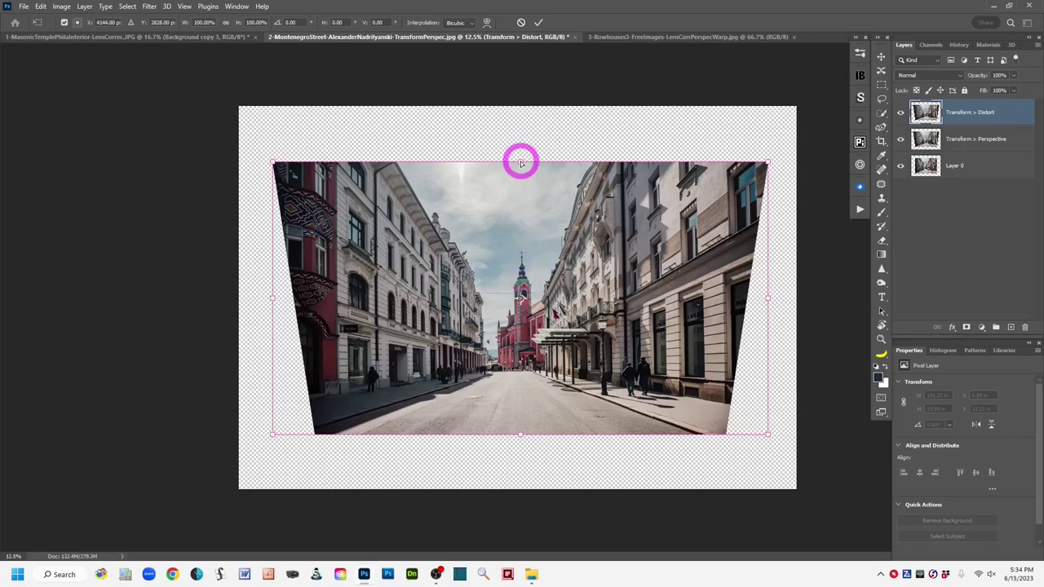
left_click_drag(521, 163, 521, 136)
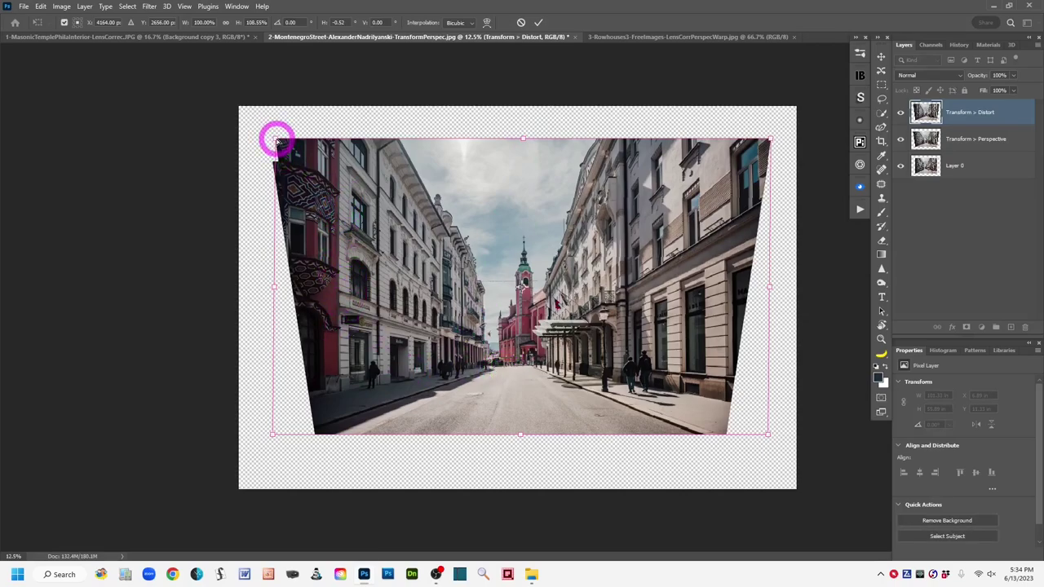
left_click_drag(278, 141, 279, 144)
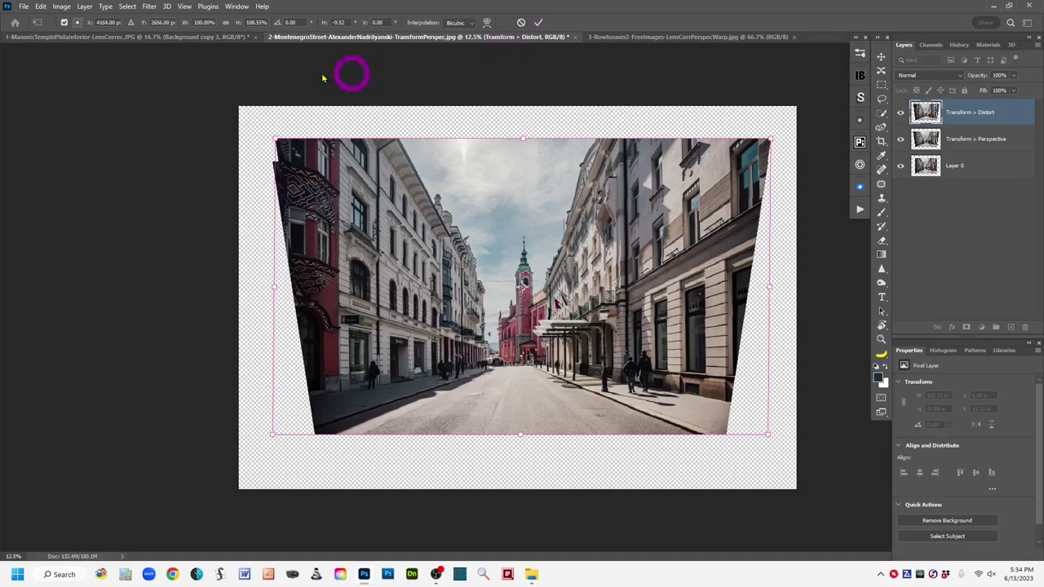
Switch the active transform to Perspective, pull the upper corners slightly inward to about -1.05 horizontal skew, and apply it.
left_click(38, 7)
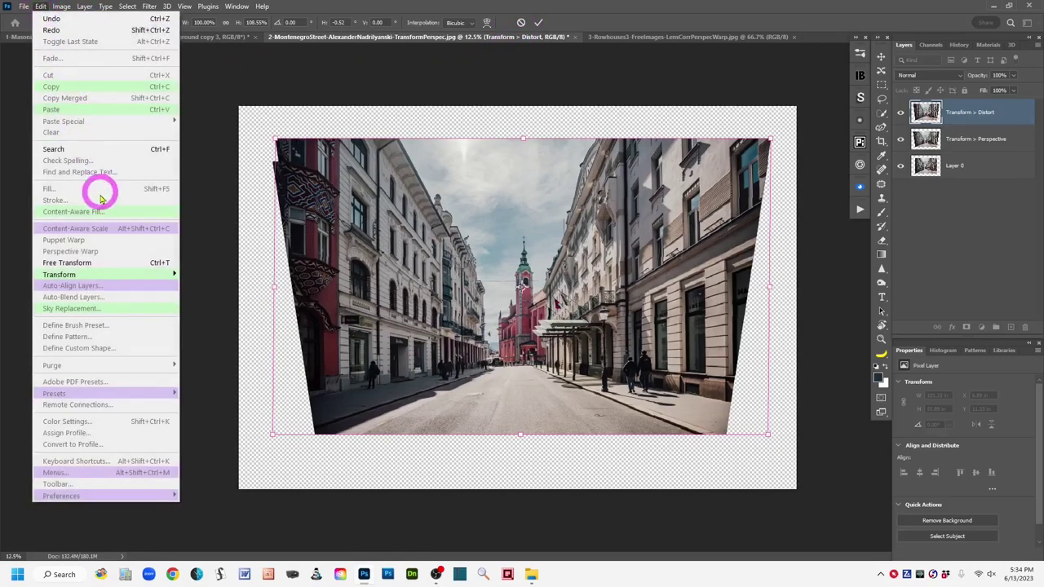
mouse_move(122, 276)
left_click(222, 337)
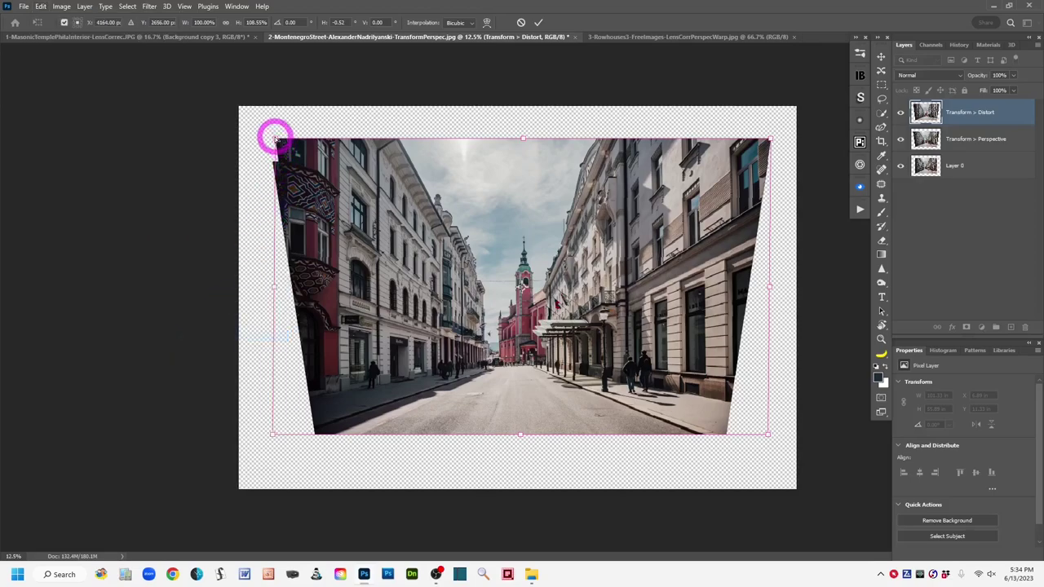
left_click_drag(275, 140, 278, 142)
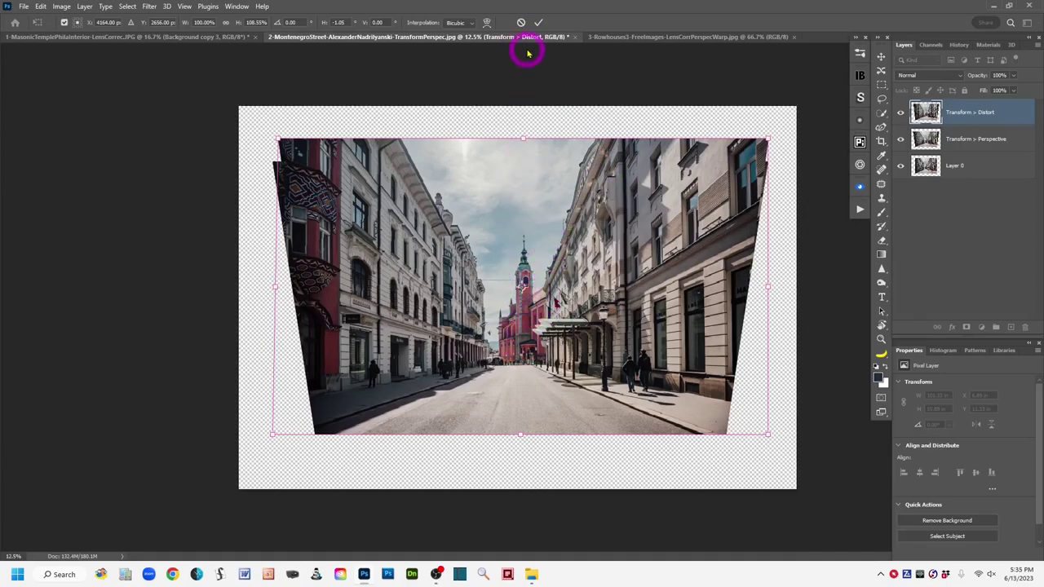
left_click(537, 23)
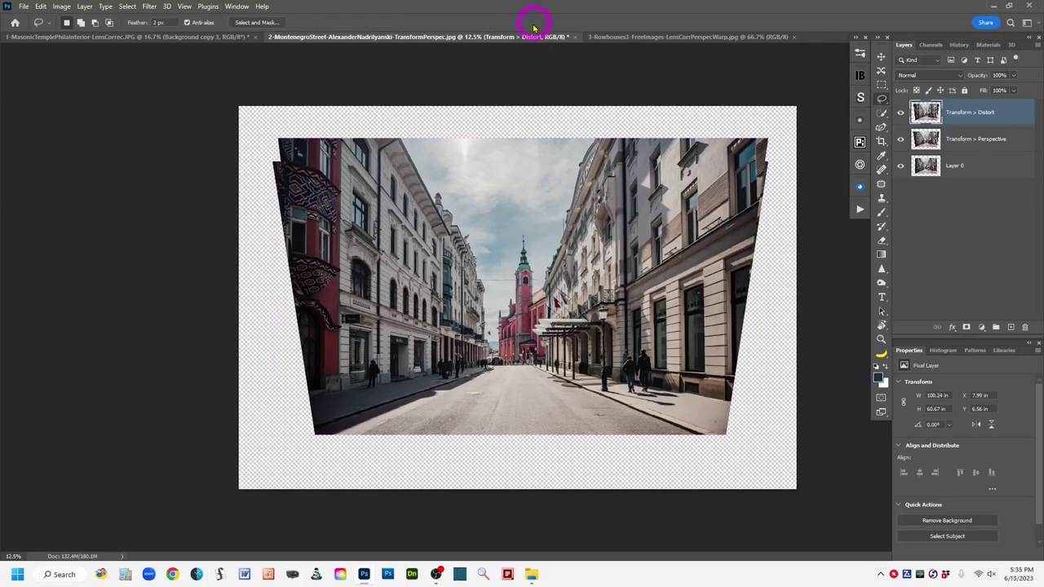
Hide the Transform > Perspective layer and compare the distorted street photo with the original on Layer 0.
left_click(901, 140)
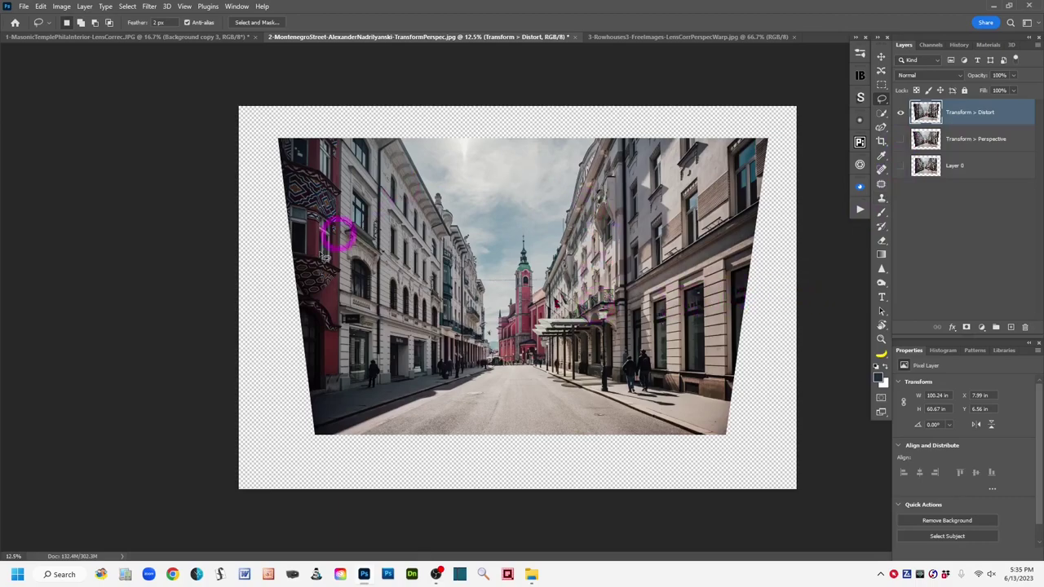
left_click(900, 168, "alt")
left_click(900, 167, "alt")
left_click(900, 167, "alt")
left_click(900, 167, "alt")
Crop the street photo on all four sides to a rectangle inside the distorted image, without deleting the cropped pixels.
left_click(881, 142)
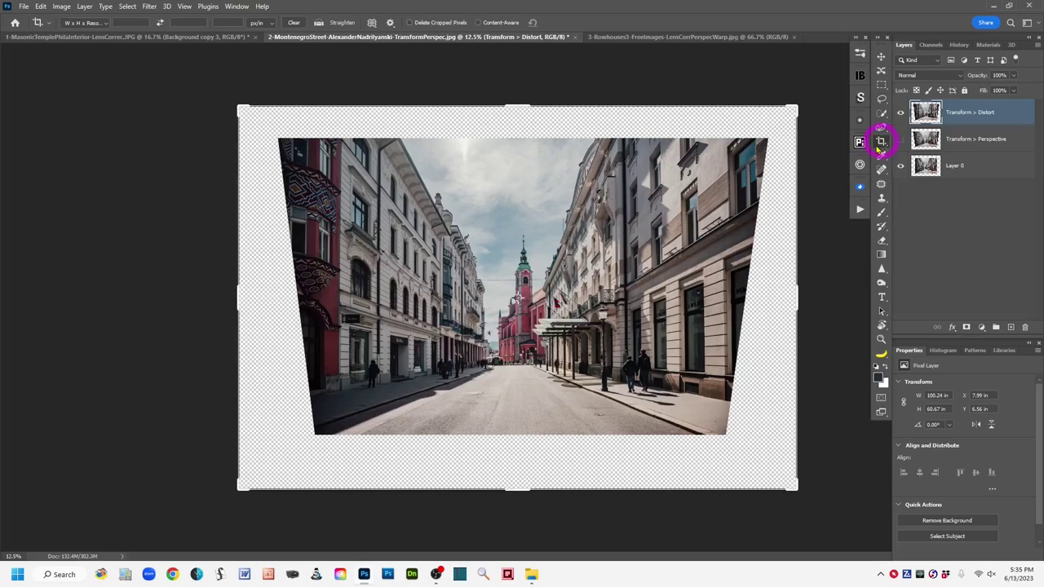
left_click(797, 305)
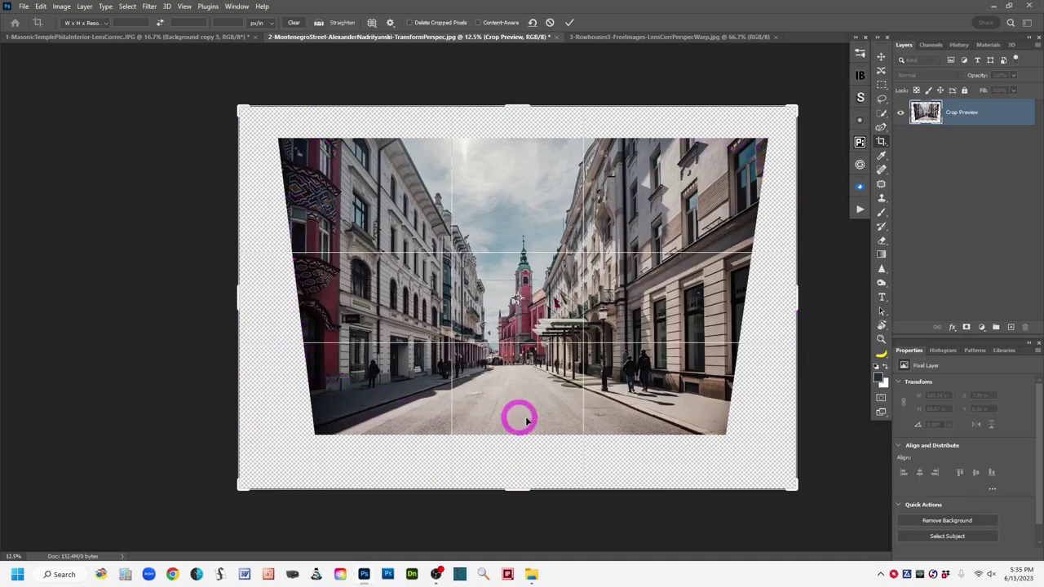
left_click(569, 23)
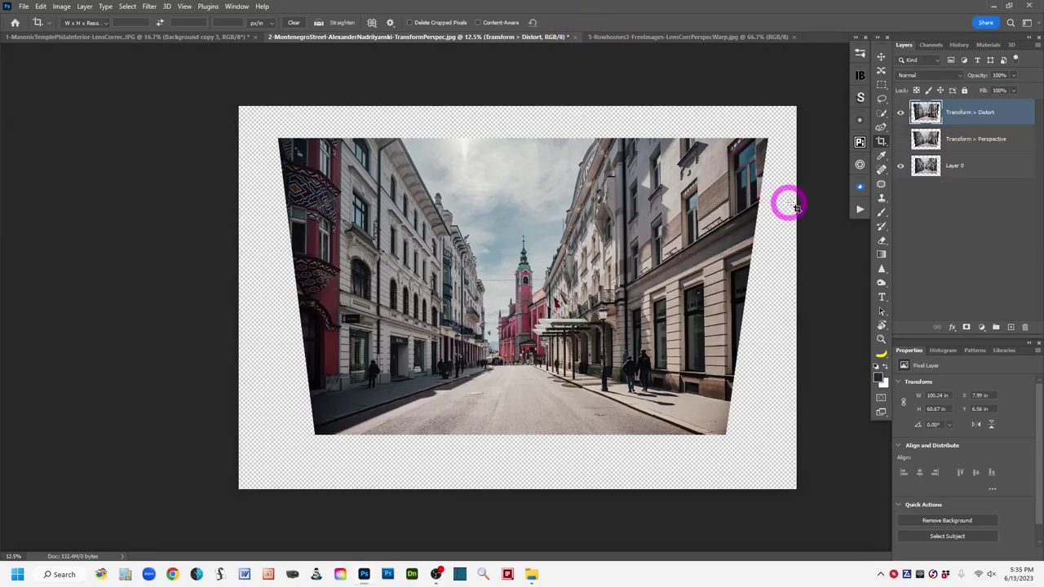
left_click(748, 306)
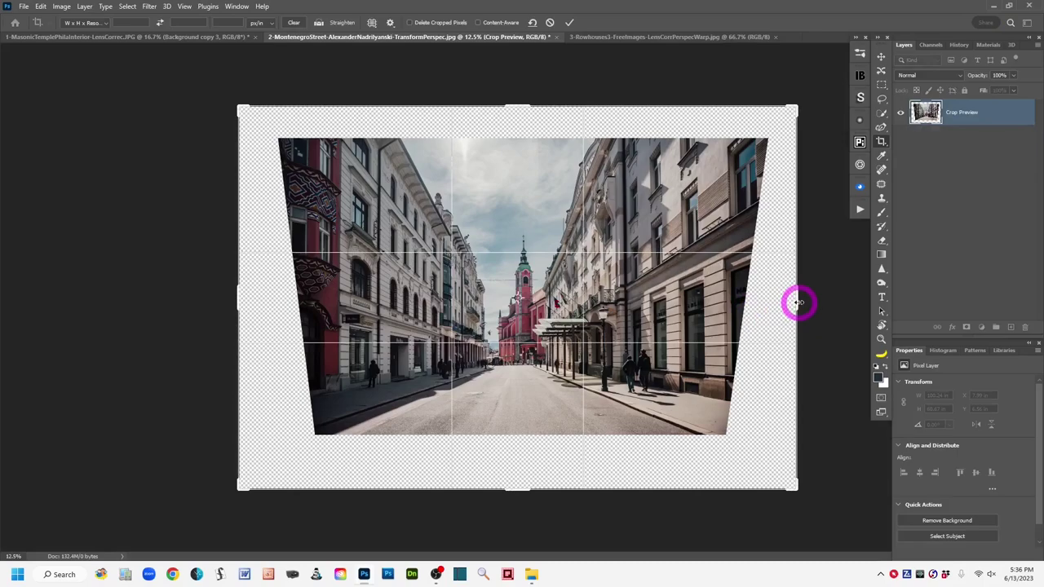
left_click_drag(798, 303, 757, 300)
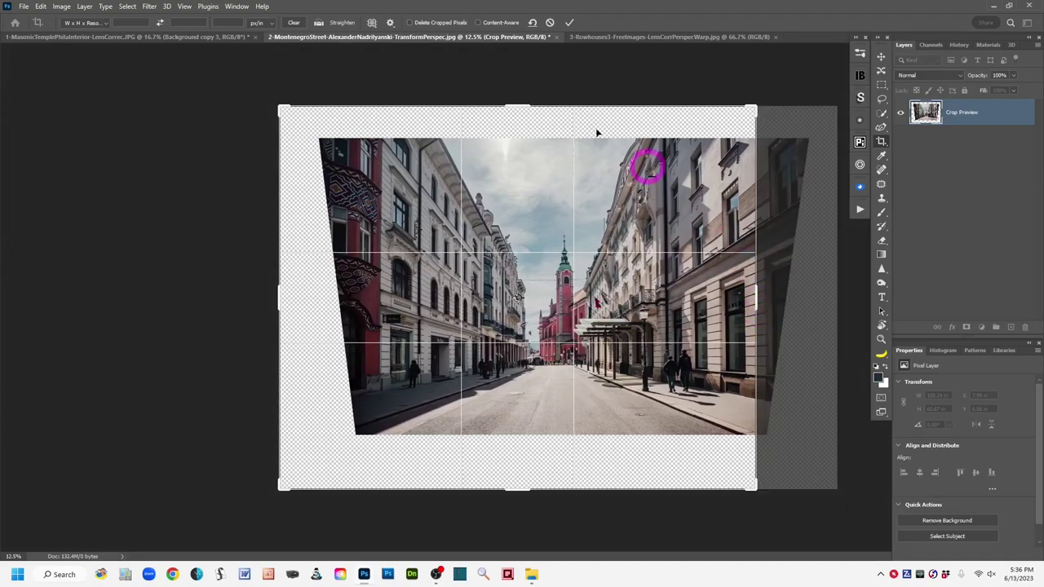
left_click_drag(517, 106, 522, 121)
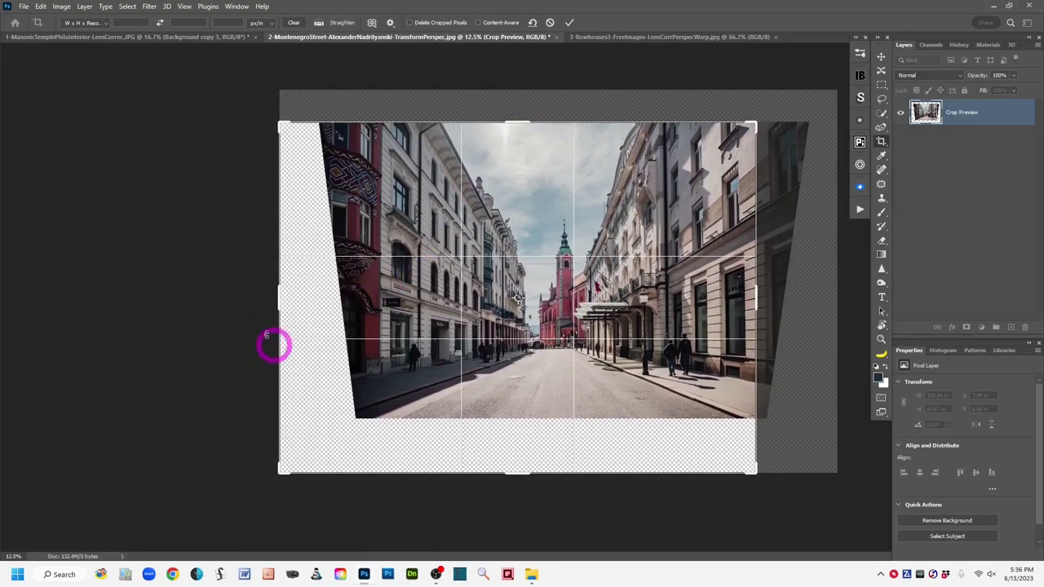
left_click_drag(278, 295, 315, 301)
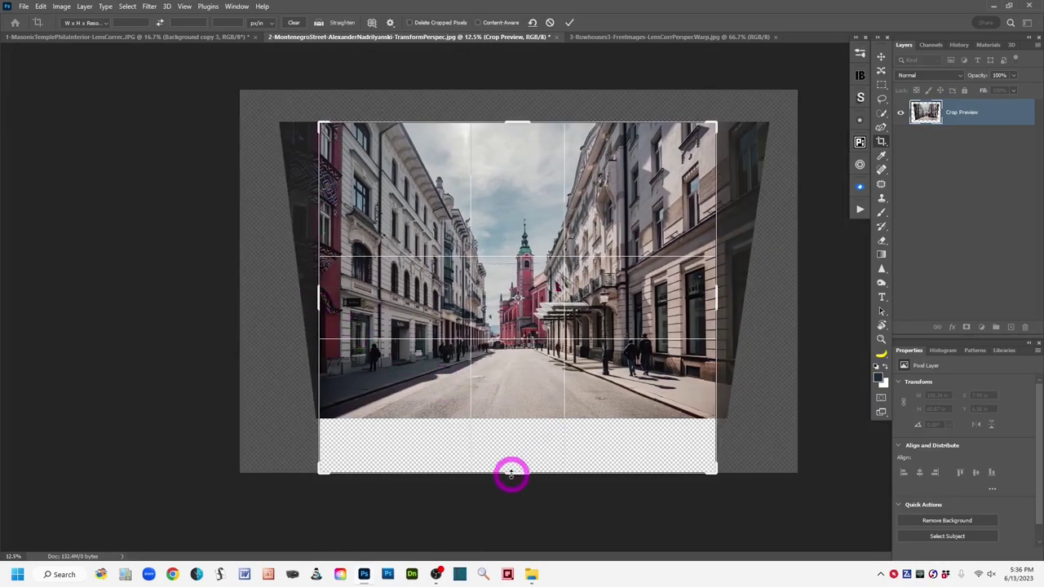
left_click_drag(511, 476, 512, 446)
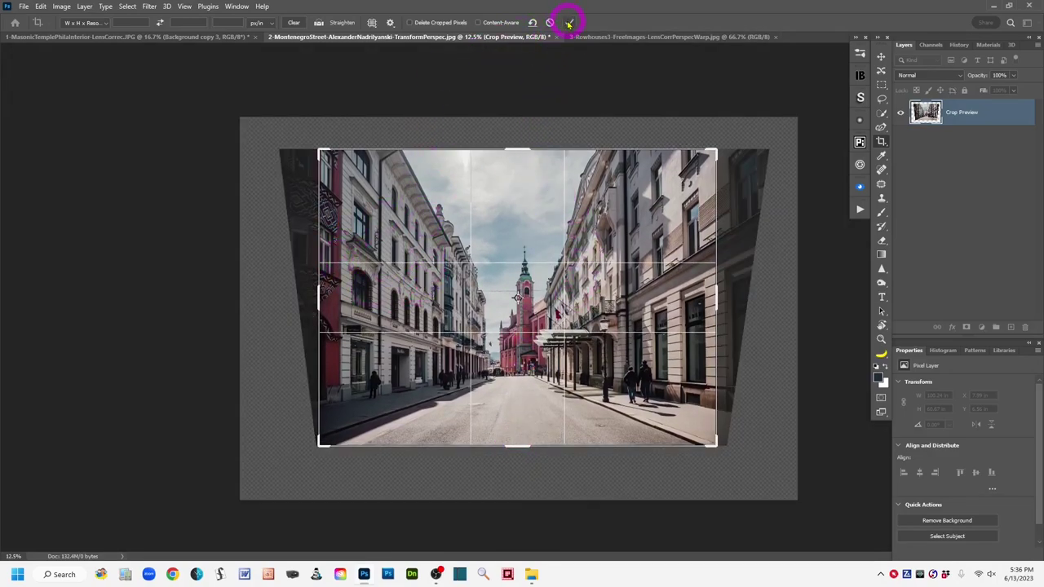
left_click(569, 23)
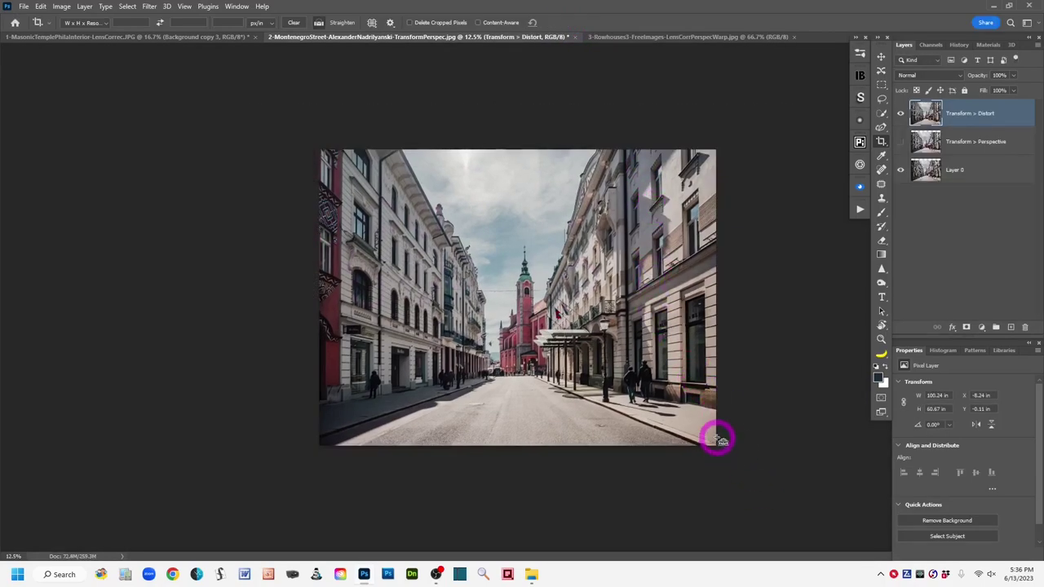
Compare the cropped, corrected street photo with the original by toggling the visibility around Layer 0.
key("ctrl+plus")
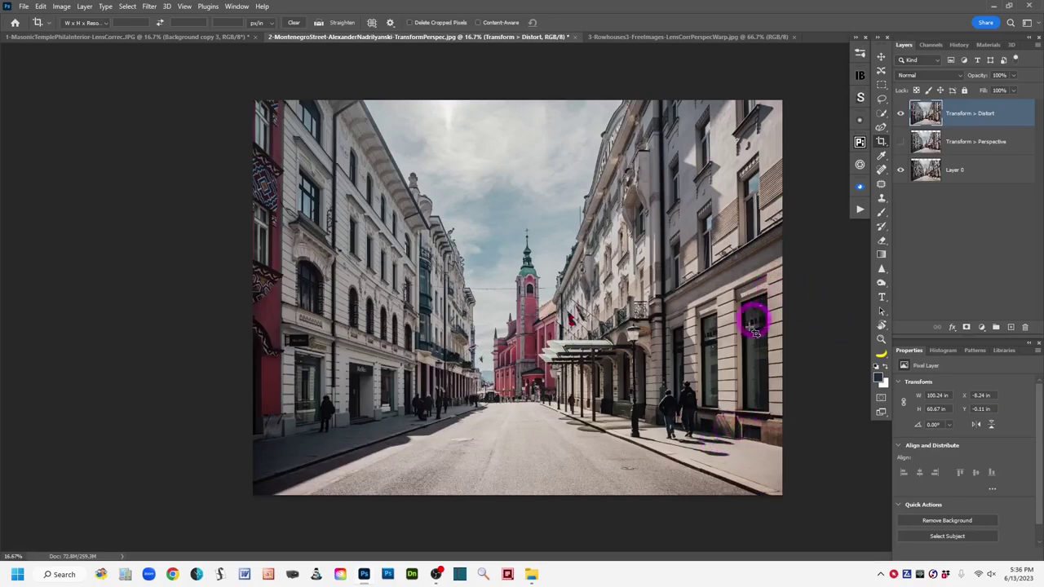
left_click(900, 174)
left_click(900, 173)
Duplicate the Transform > Distort layer and remove the overhead wire across the sky and church tower on the copy with the Spot Healing Brush.
left_click(880, 98)
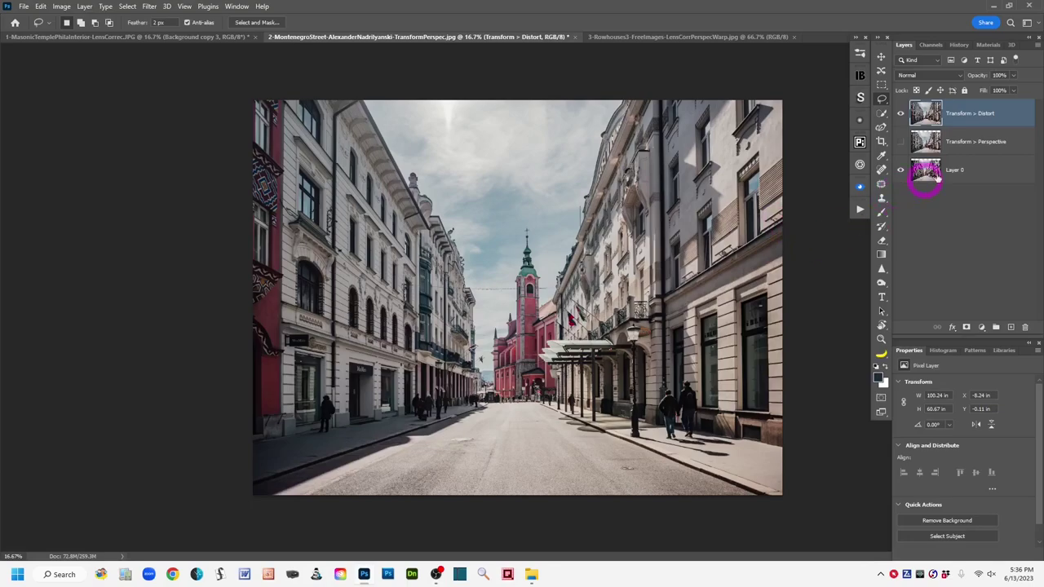
left_click_drag(1010, 114, 1011, 326)
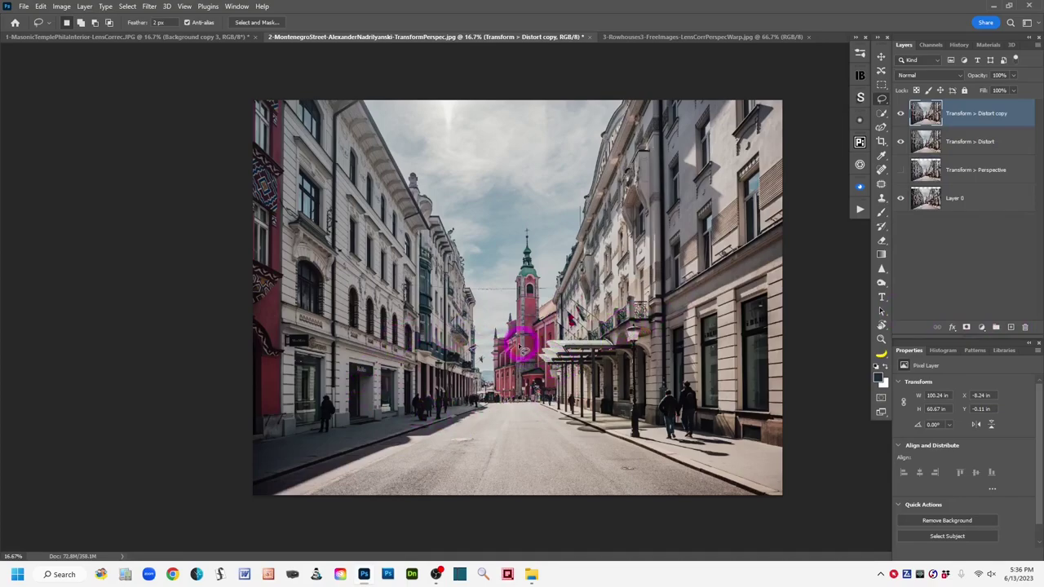
scroll(529, 347, "up", 1)
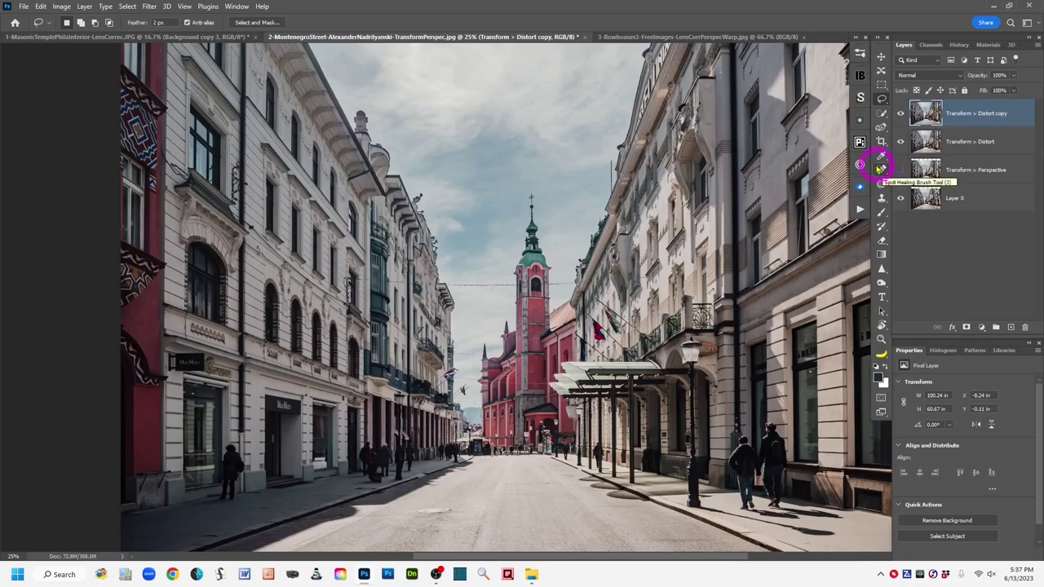
left_click(881, 171)
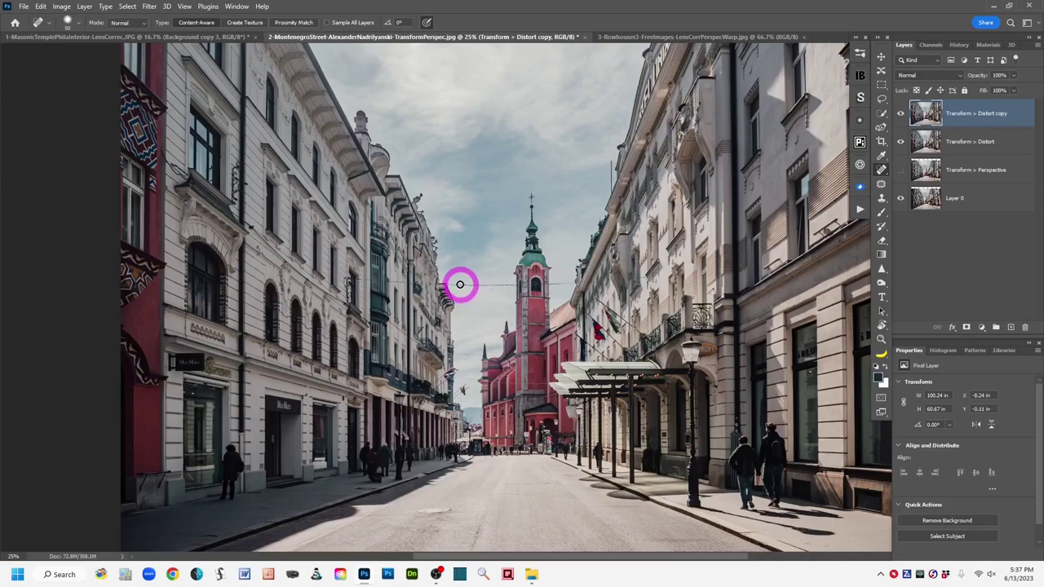
mouse_move(459, 285)
left_mouse_down()
mouse_move(523, 284)
mouse_move(546, 307)
mouse_move(581, 286)
mouse_move(549, 283)
mouse_move(573, 285)
mouse_move(478, 323)
mouse_move(555, 284)
left_mouse_up()
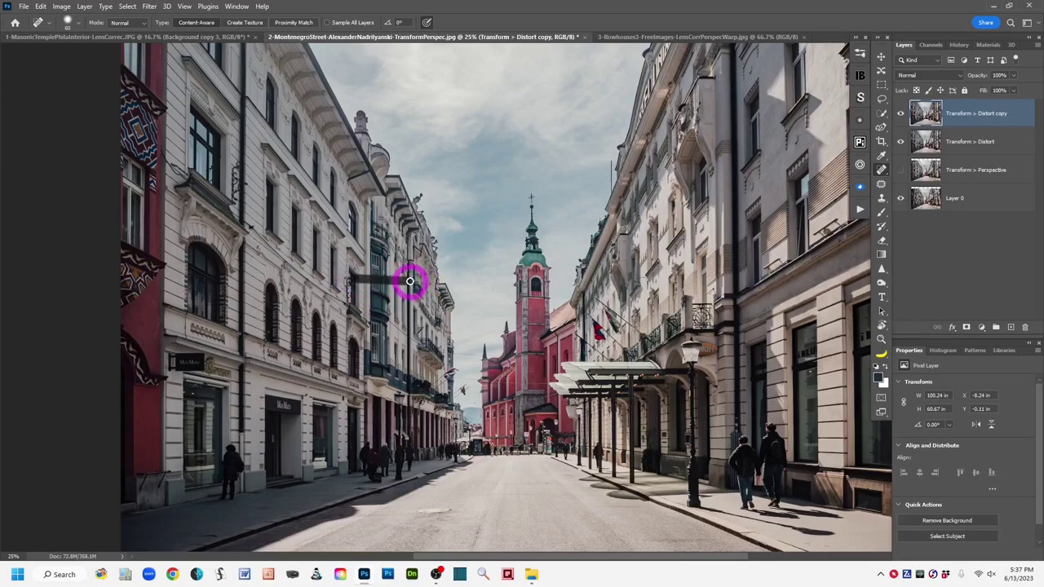
left_click_drag(409, 282, 411, 282)
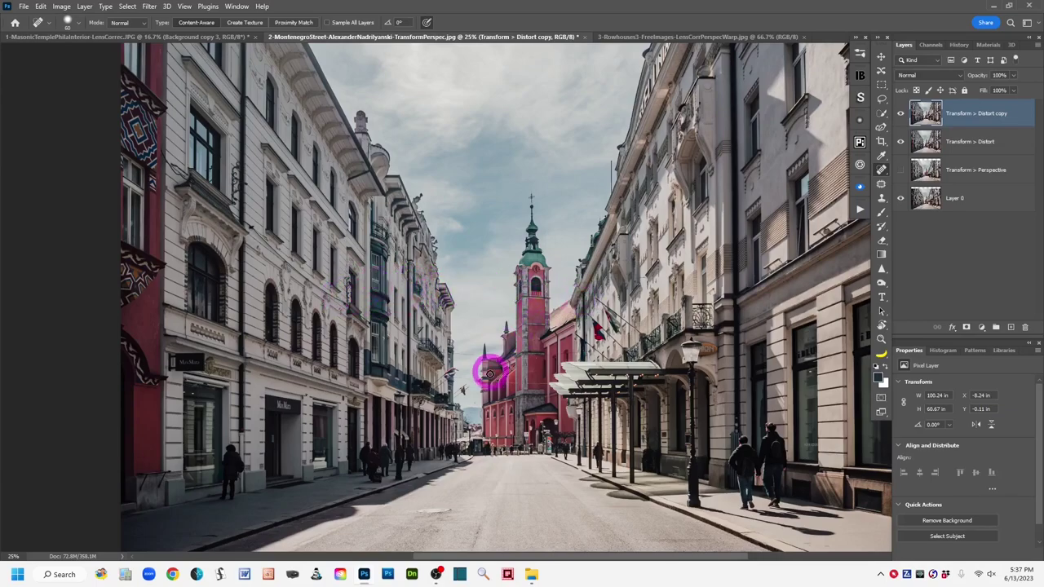
left_click_drag(490, 373, 457, 377)
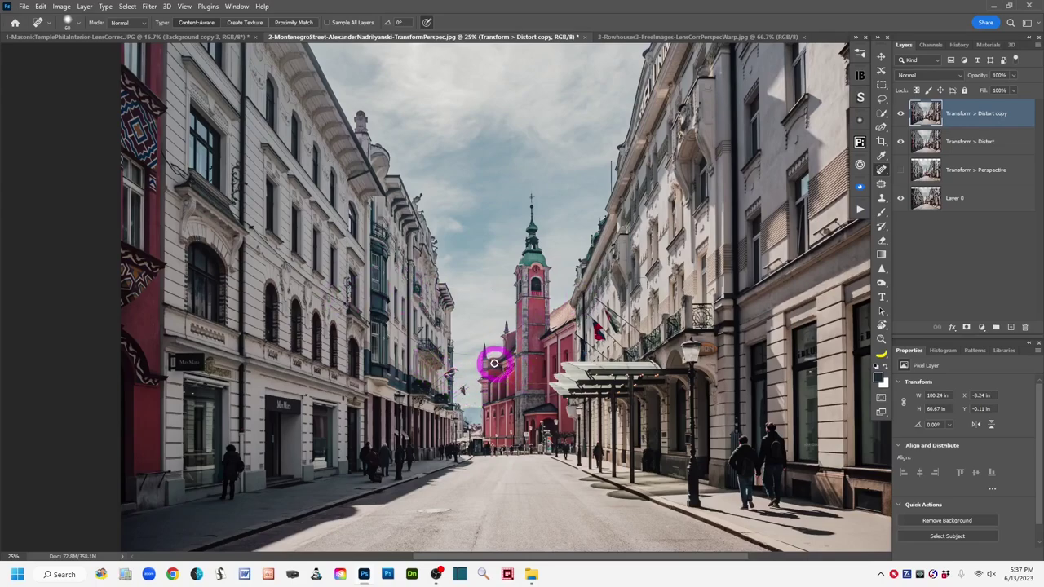
key("ctrl+minus")
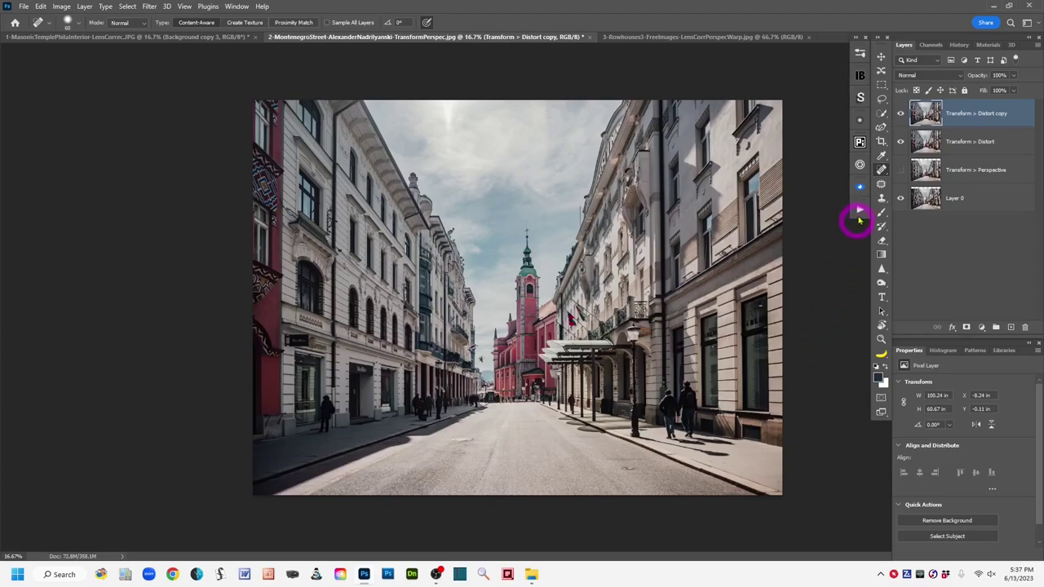
Select the sunlit road surface with the Object Selection tool in Lasso mode by outlining it loosely.
left_click(882, 118)
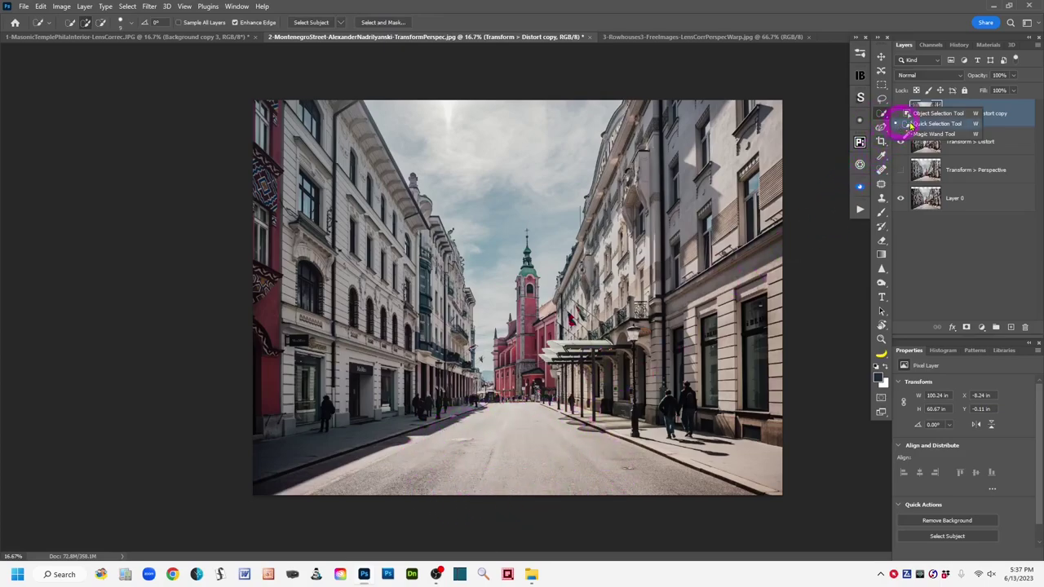
left_click(922, 113)
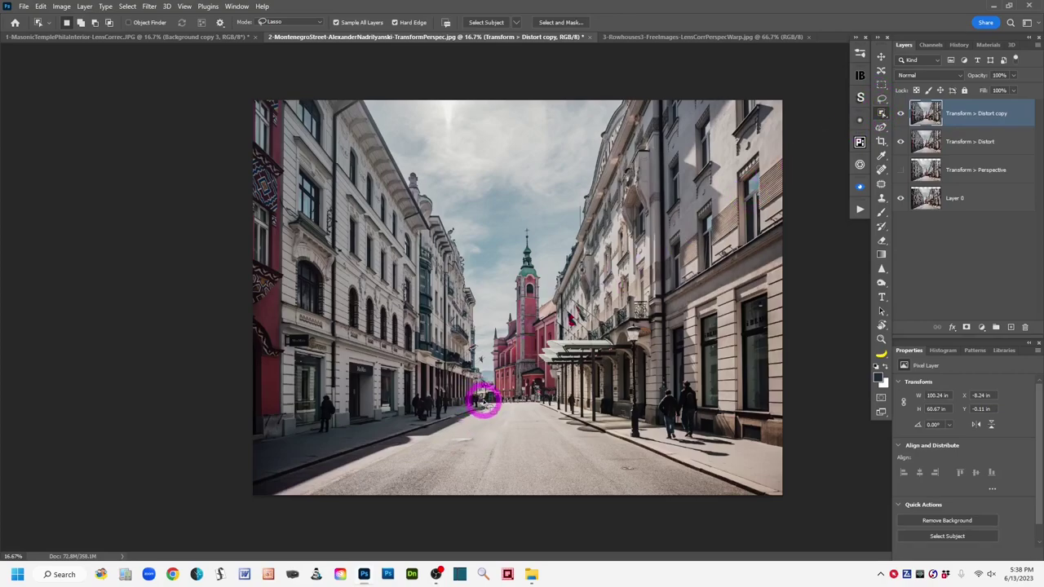
mouse_move(538, 397)
left_mouse_down()
mouse_move(490, 401)
mouse_move(400, 441)
mouse_move(335, 449)
mouse_move(273, 489)
mouse_move(282, 511)
mouse_move(471, 529)
mouse_move(754, 526)
mouse_move(769, 511)
mouse_move(704, 465)
mouse_move(613, 428)
left_mouse_up()
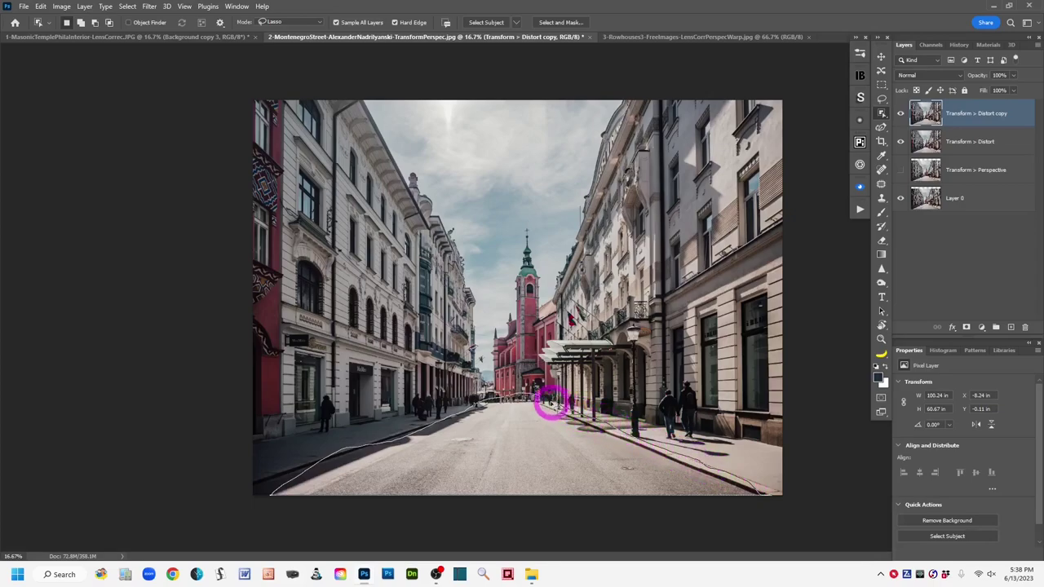
left_click_drag(496, 397, 423, 413)
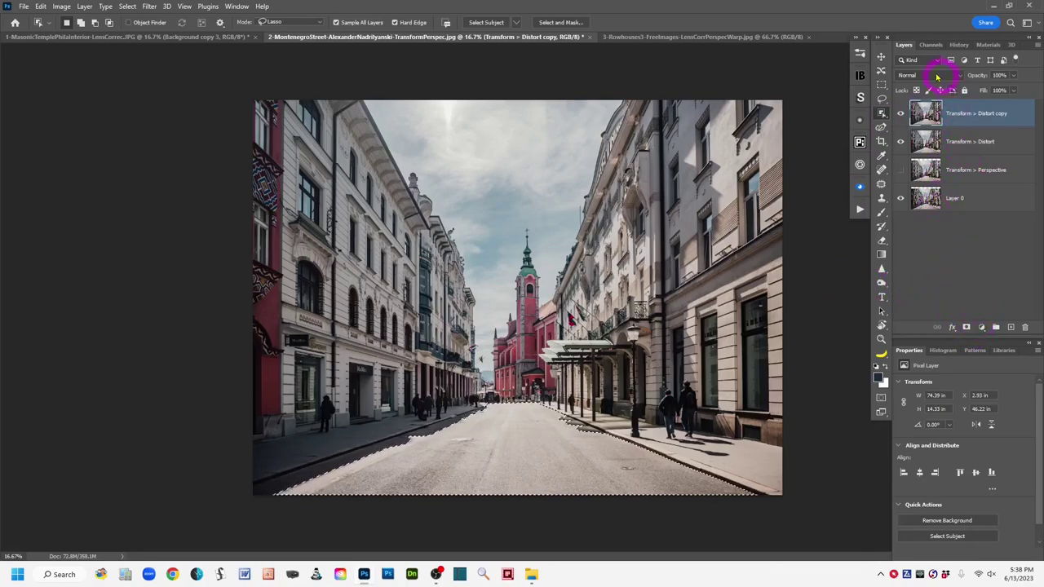
Darken the selected road with a Curves adjustment layer, sampling the road tone and lowering its curve point to input 187, output 150.
left_click(982, 327)
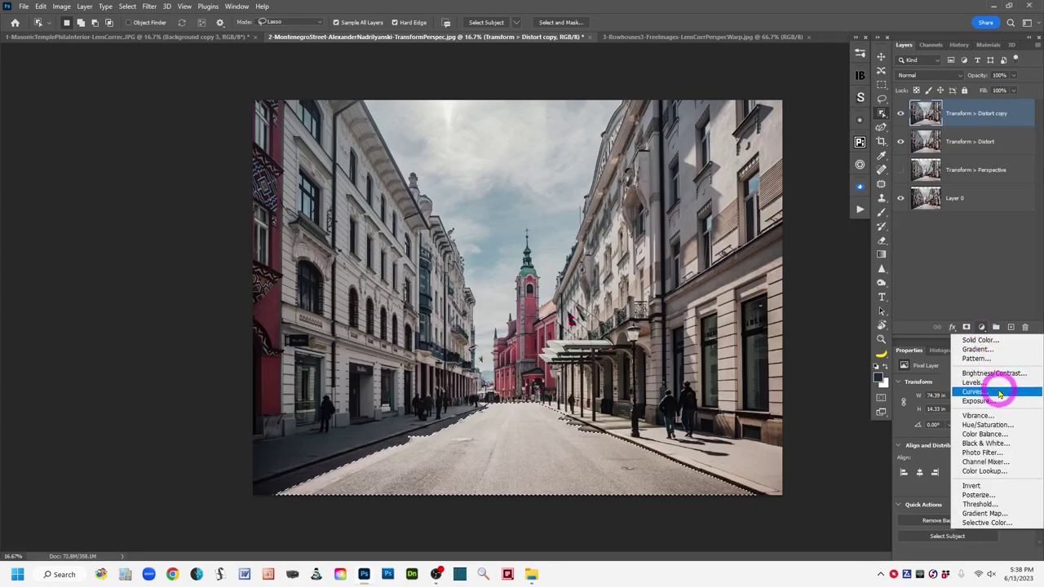
left_click(1001, 395)
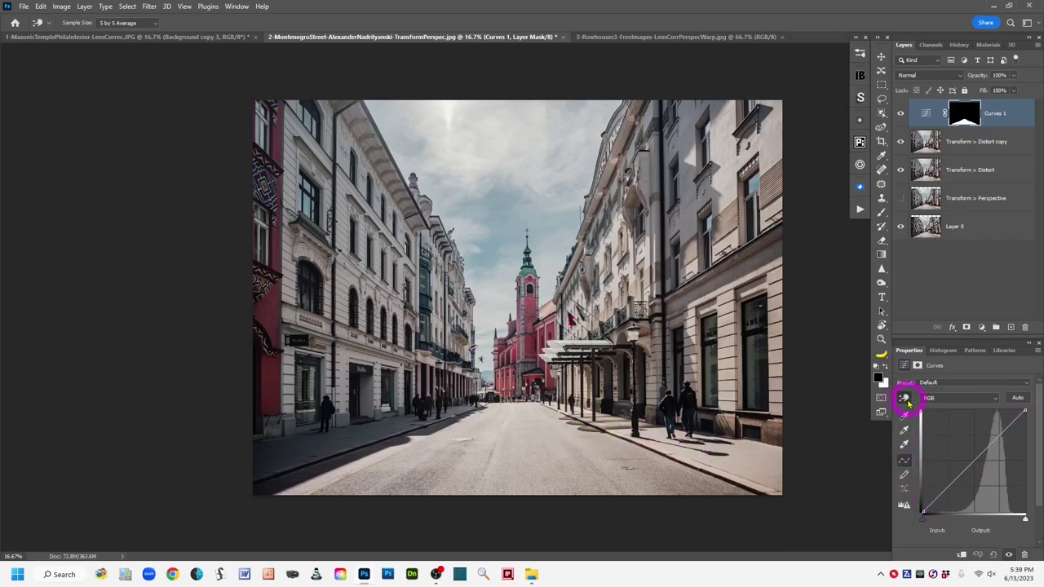
left_click(903, 398)
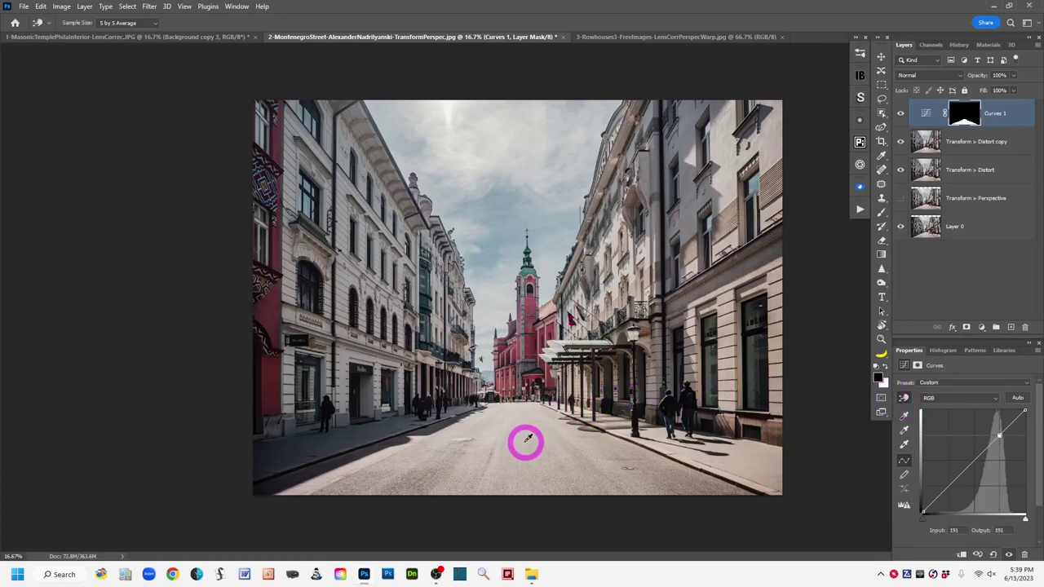
left_click(528, 440)
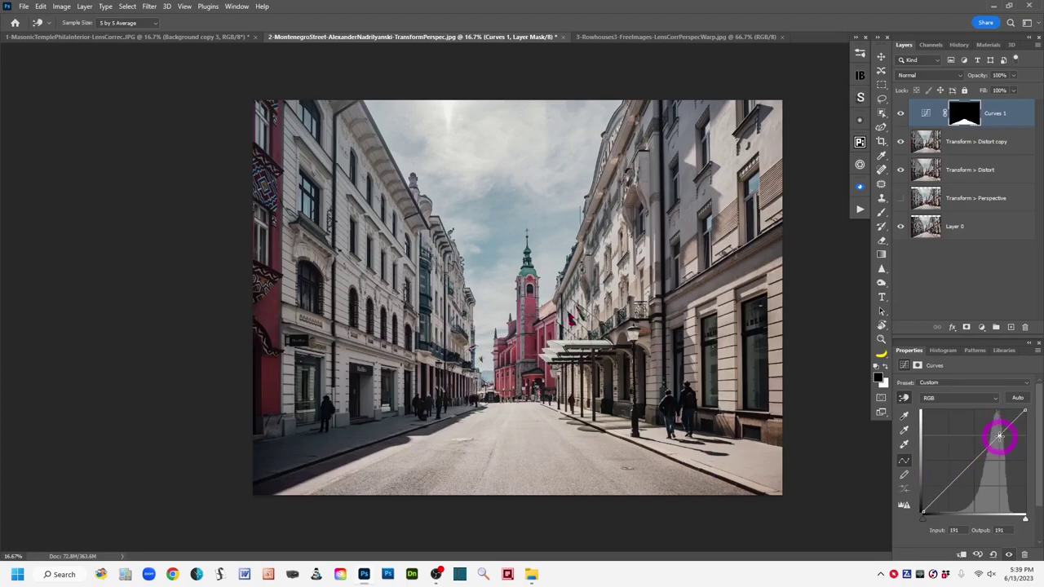
left_click_drag(999, 437, 998, 453)
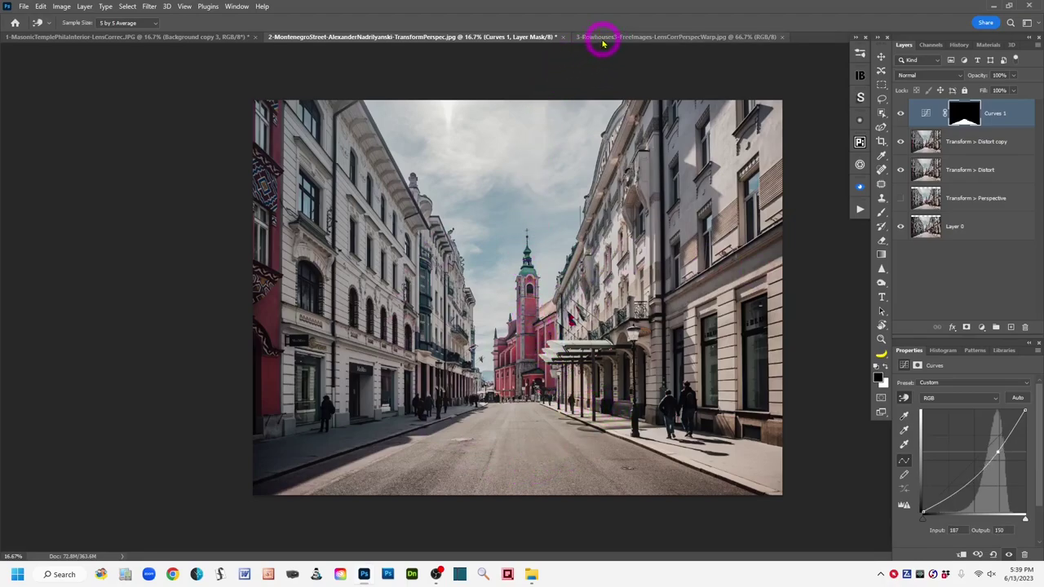
left_click(881, 98)
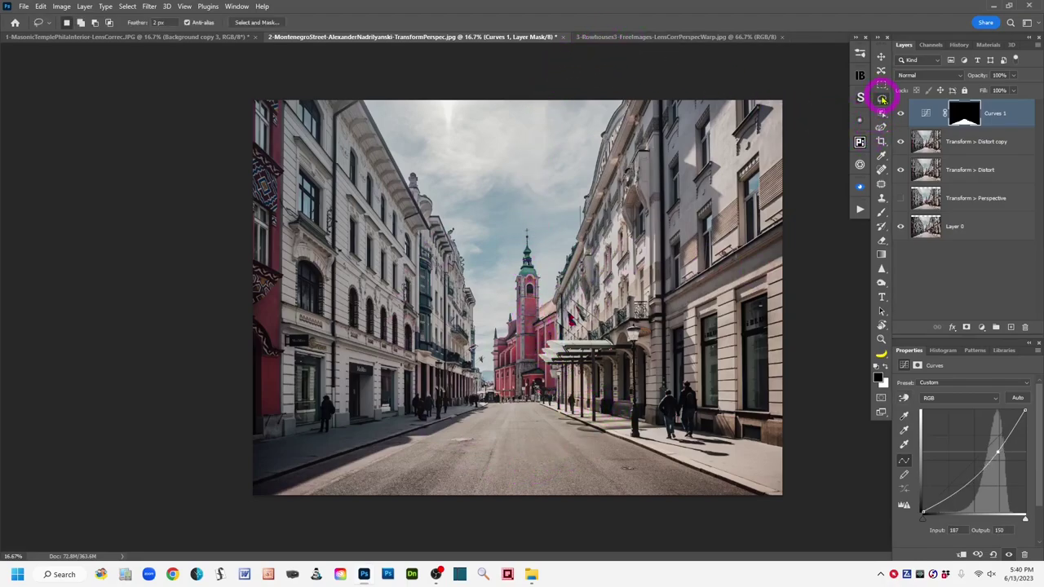
Switch to 3-Rowhouses3-FreeImages-LensCorrPerspecWarp.jpg, duplicate the Background layer and convert the copy to a Smart Object.
left_click(607, 36)
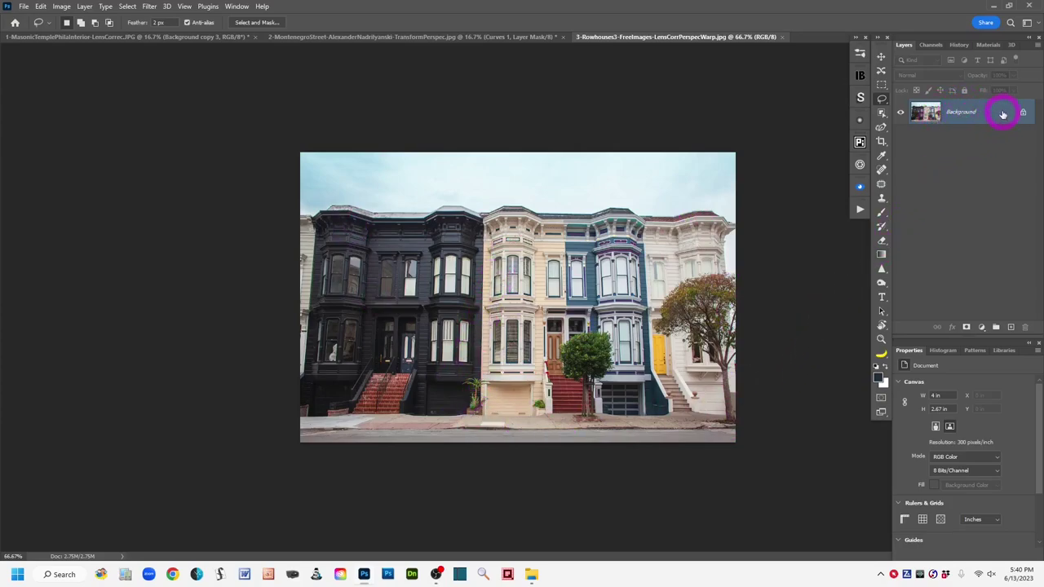
left_click_drag(1002, 113, 1011, 328)
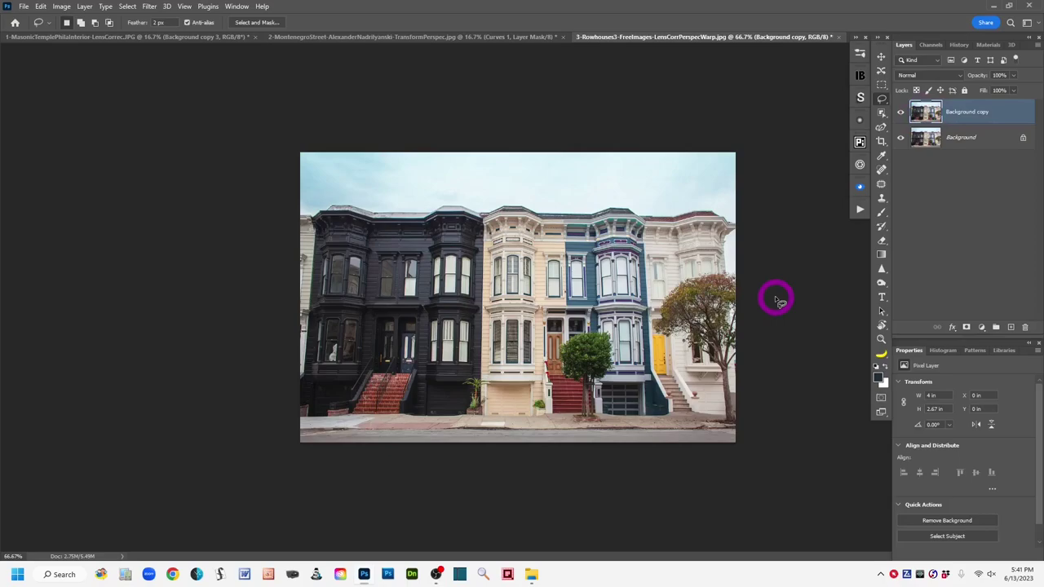
right_click(1009, 113)
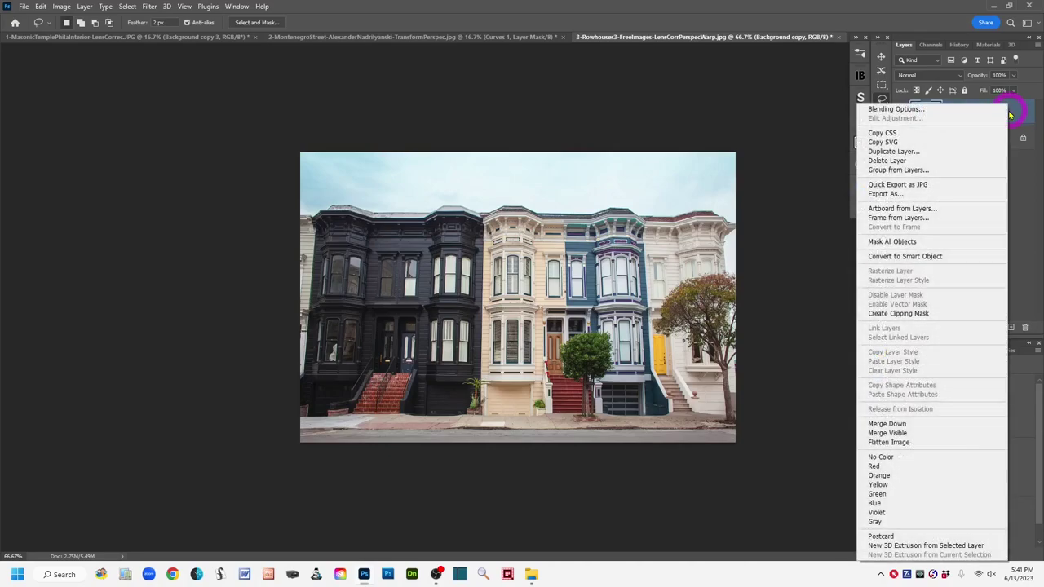
left_click(967, 259)
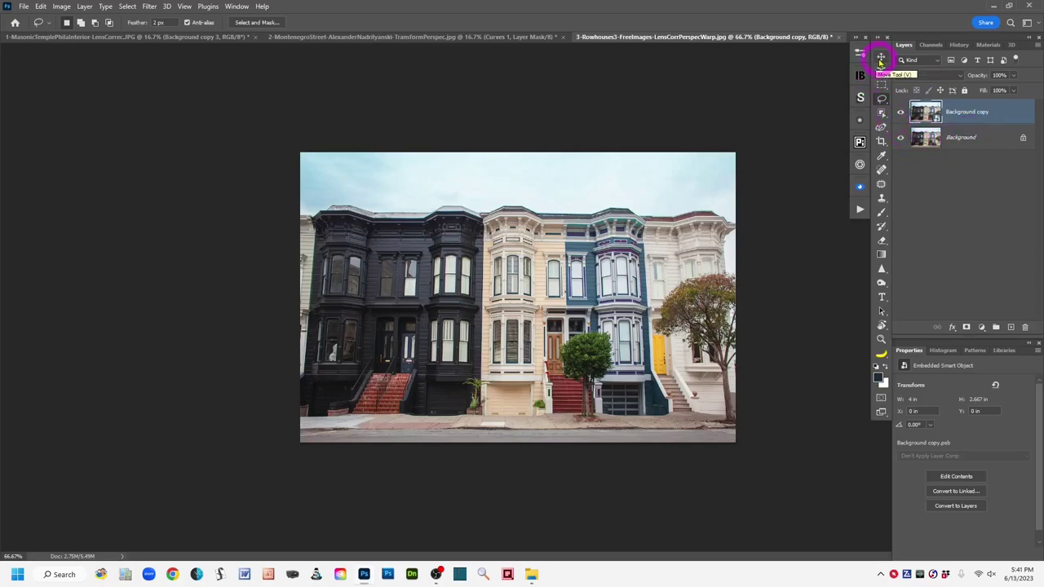
Extend the rowhouse photo's canvas on all four sides with the Crop tool to leave transparent space around the image.
left_click(881, 142)
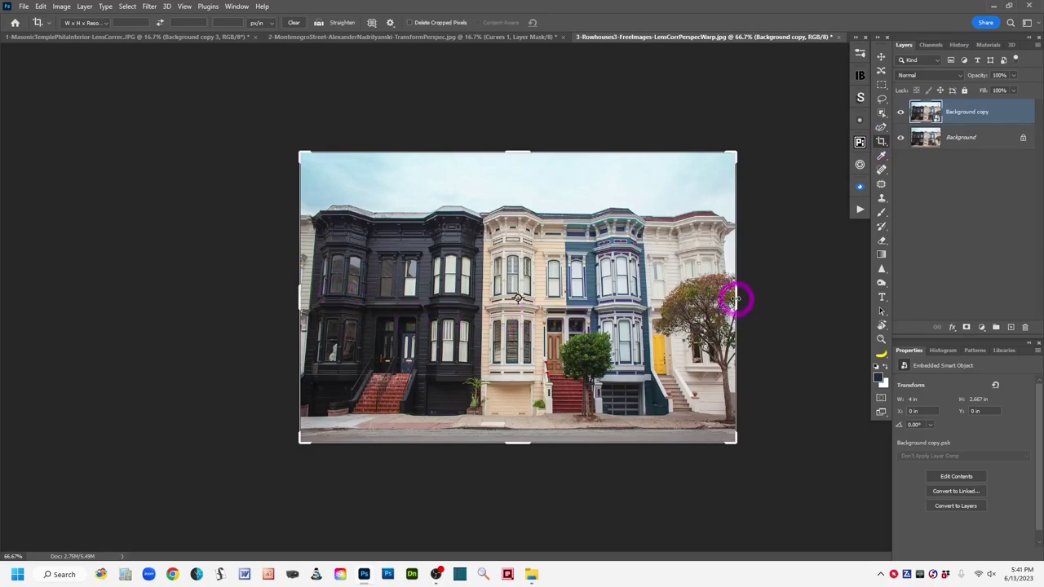
left_click_drag(734, 300, 776, 308)
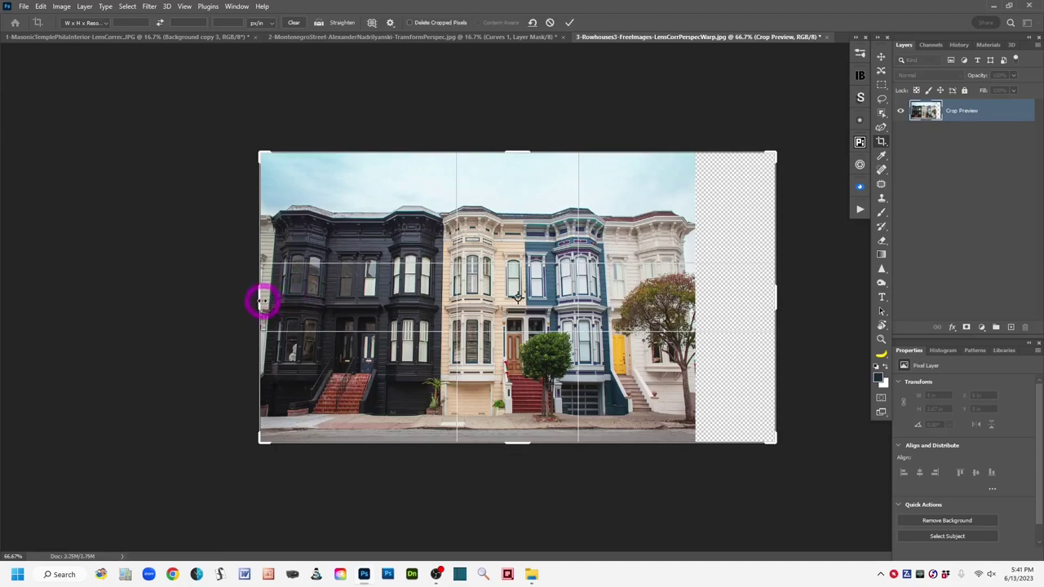
left_click_drag(261, 299, 222, 307)
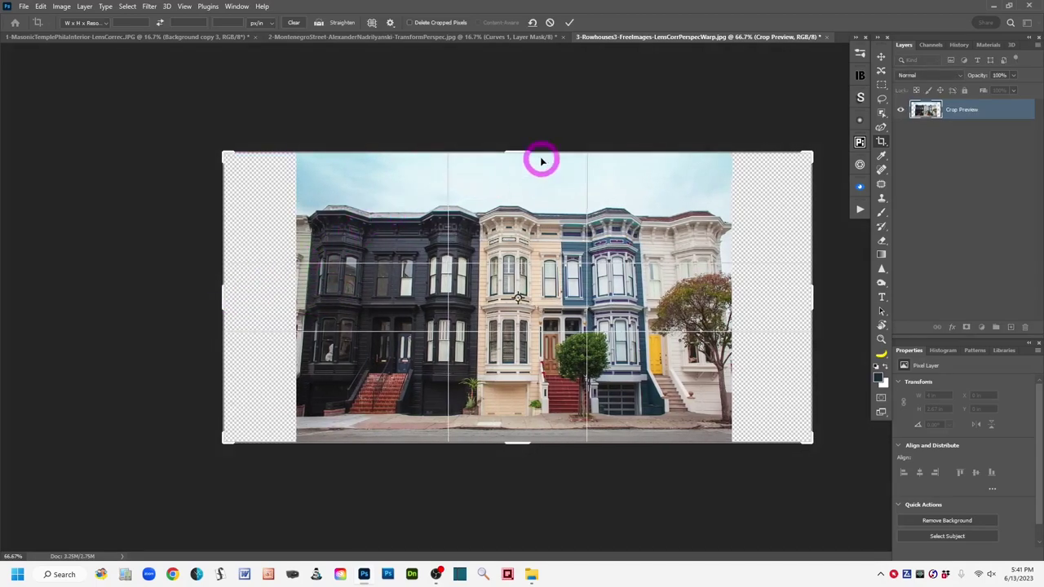
left_click_drag(520, 149, 523, 126)
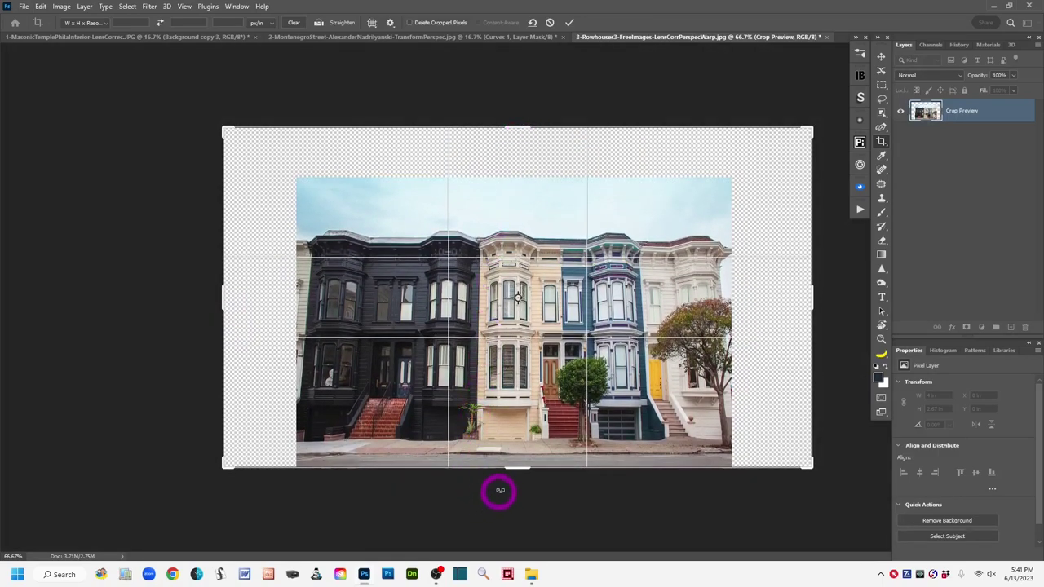
left_click_drag(516, 468, 506, 496)
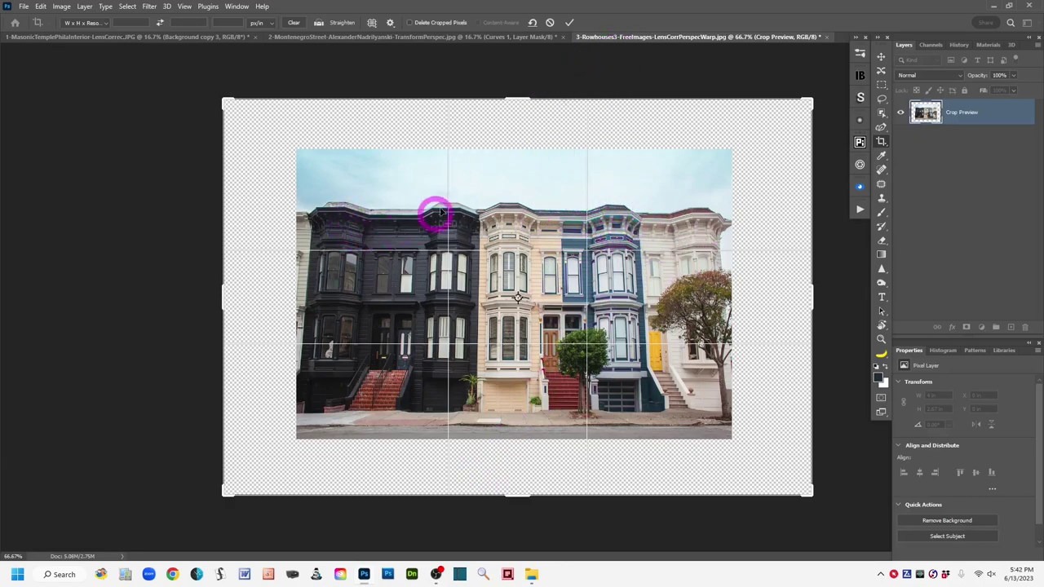
left_click(569, 24)
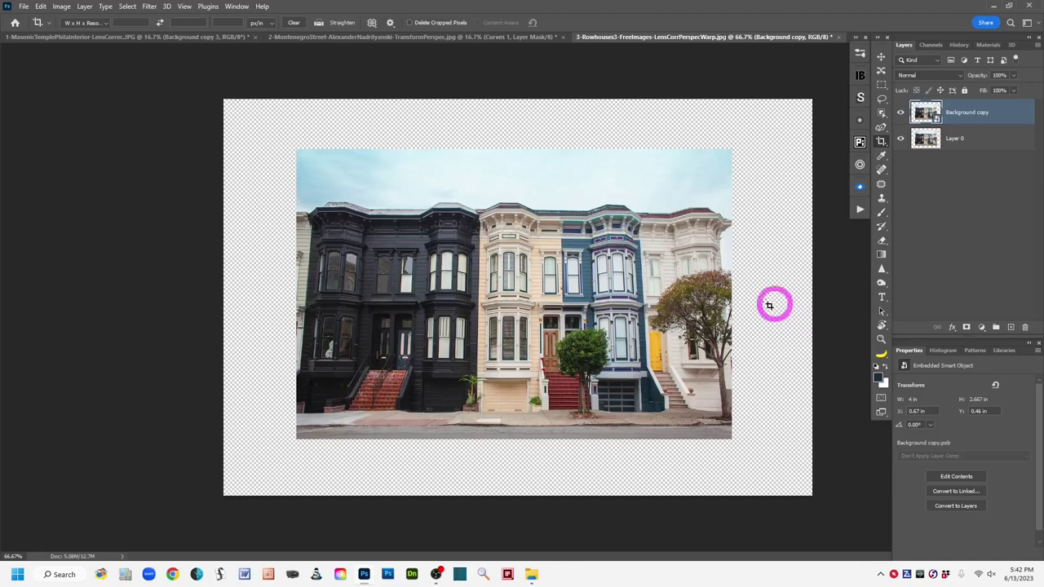
Check the Use Graphics Processor setting in the Performance preferences without changing anything.
left_click(41, 8)
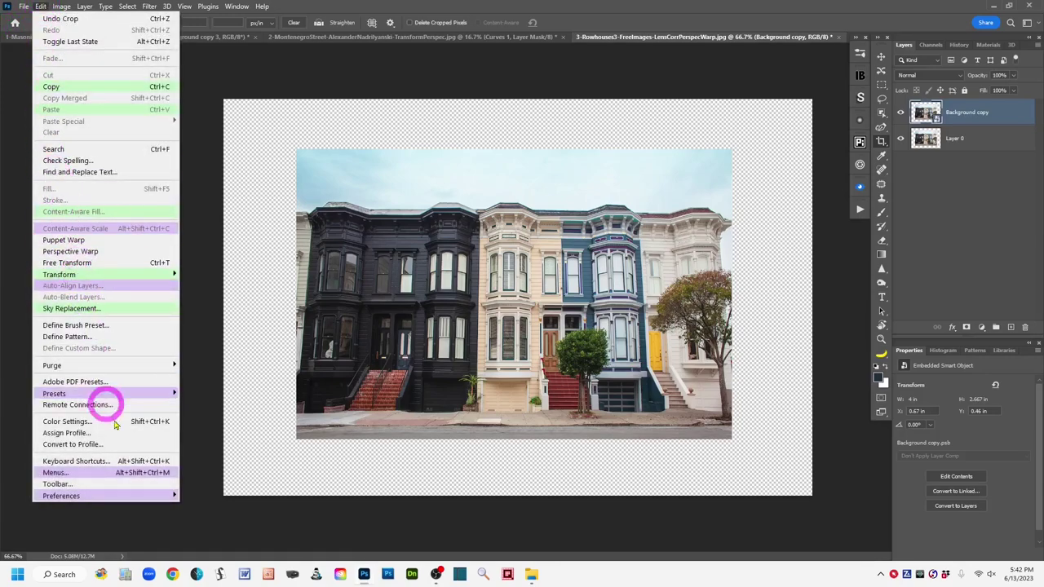
mouse_move(126, 499)
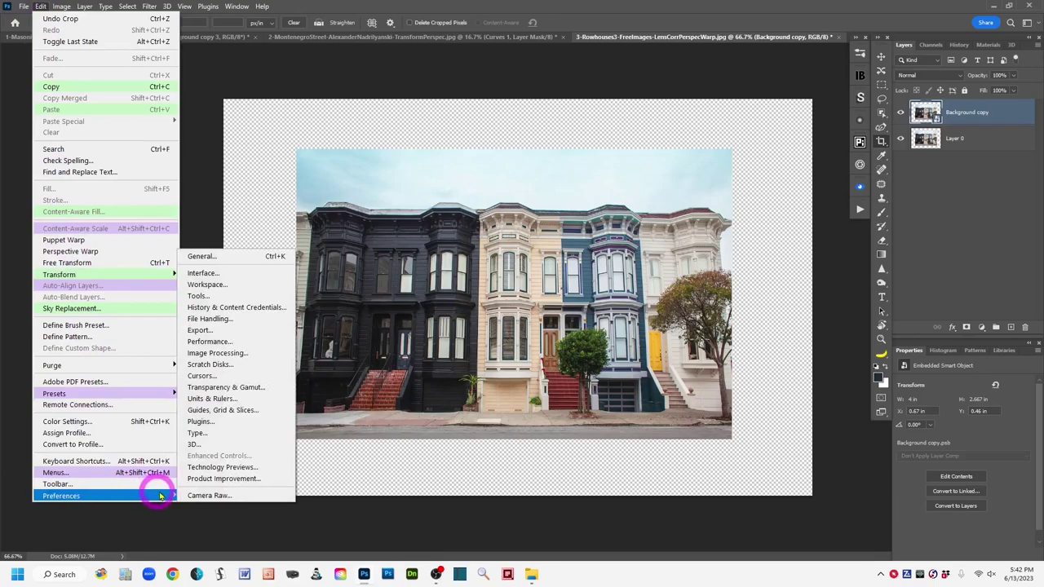
left_click(253, 343)
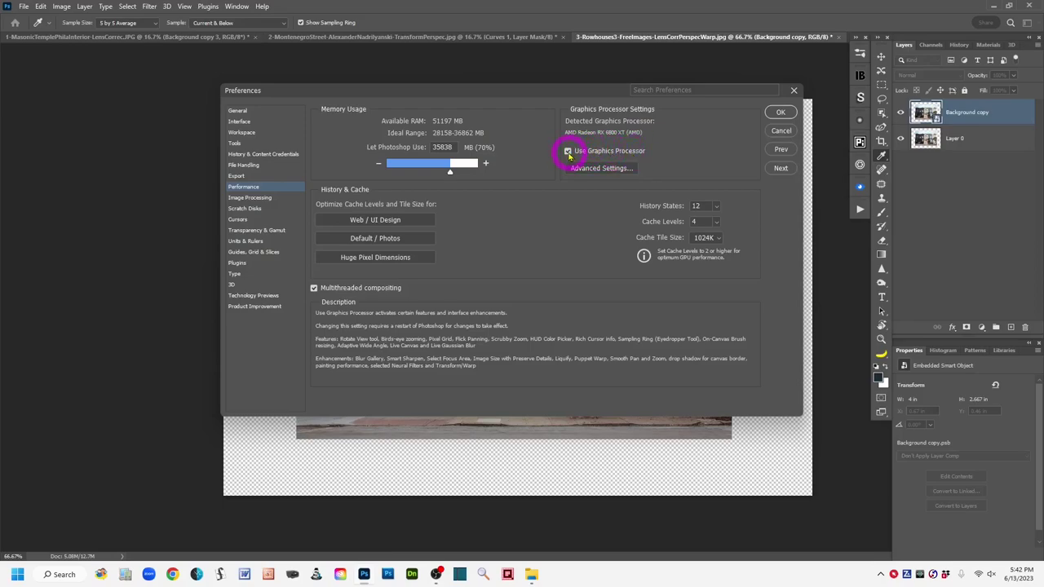
left_click(780, 132)
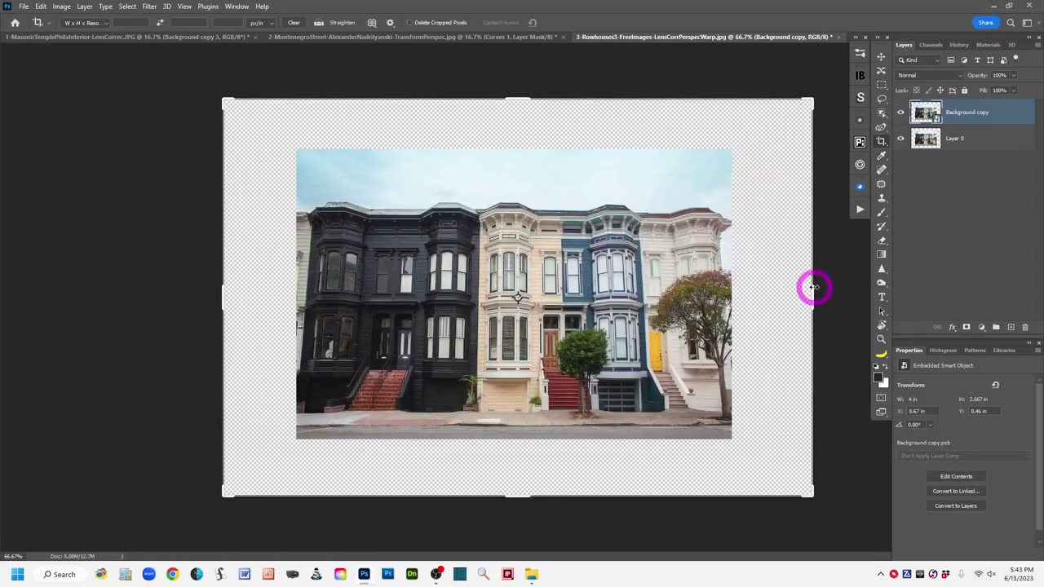
Start Perspective Warp on Background copy and lay out two joined planes, one over the black houses and one over the remaining houses.
left_click(882, 100)
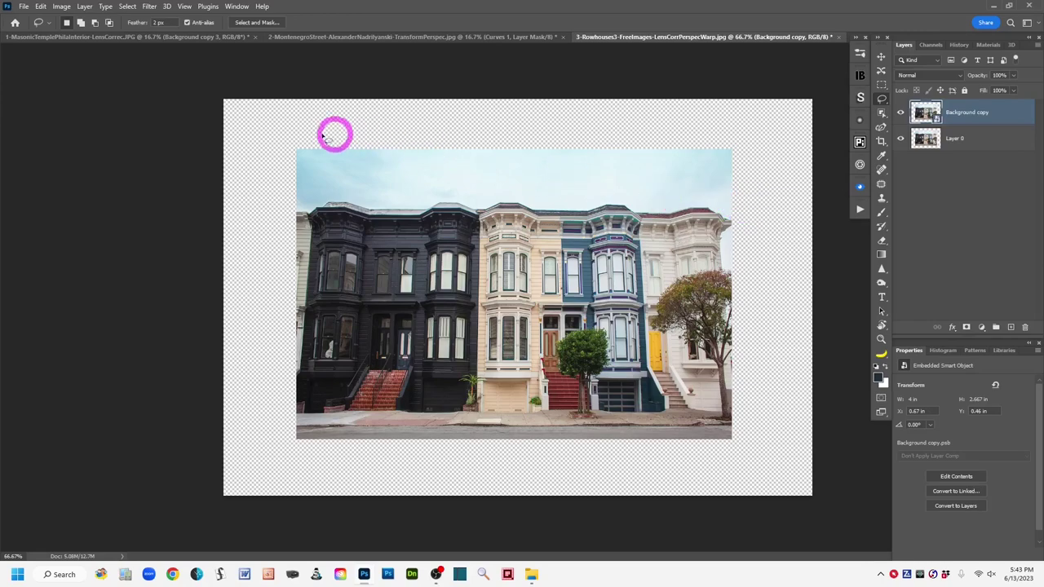
left_click(41, 8)
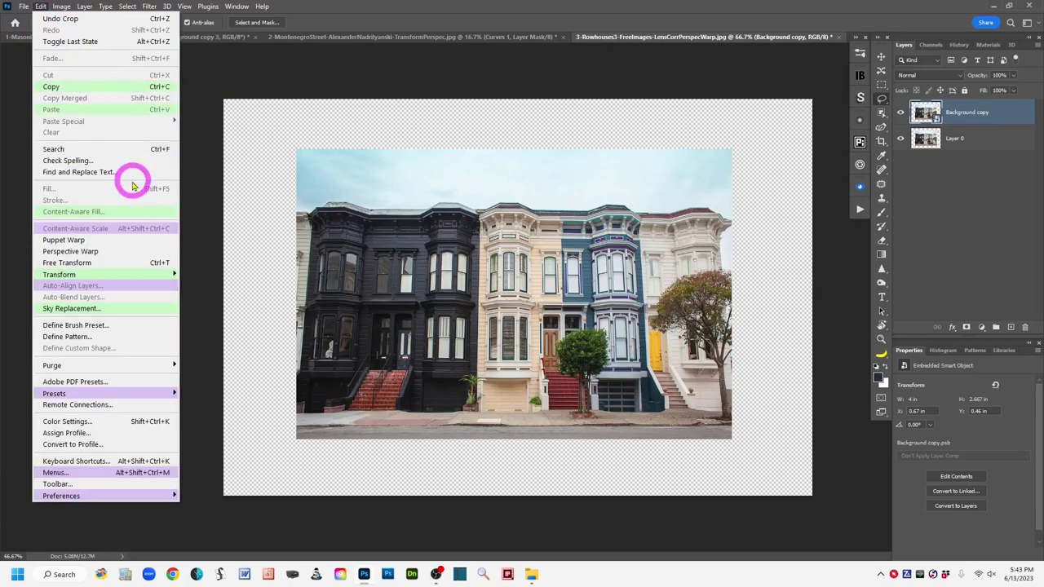
left_click(124, 255)
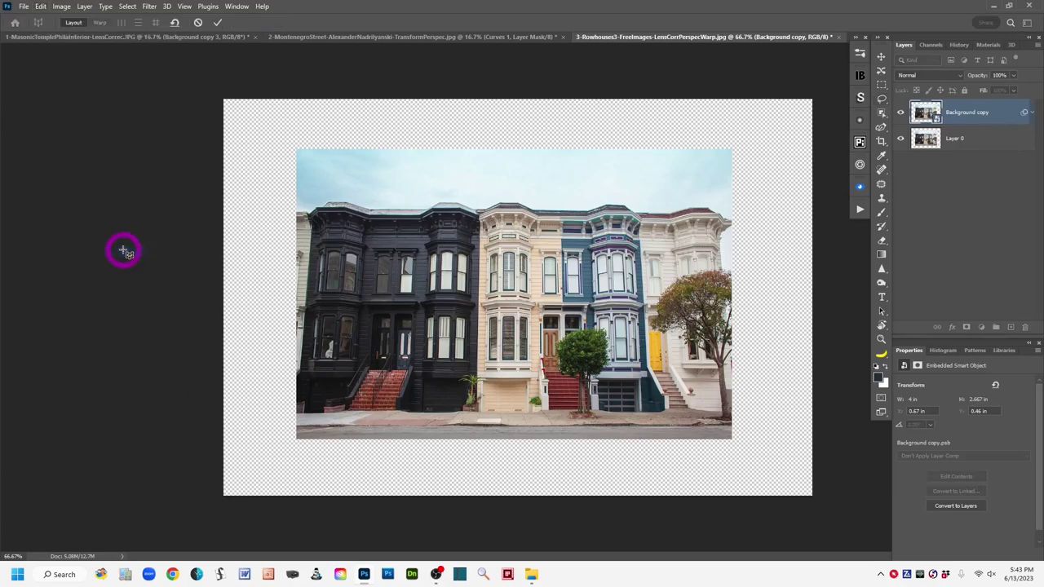
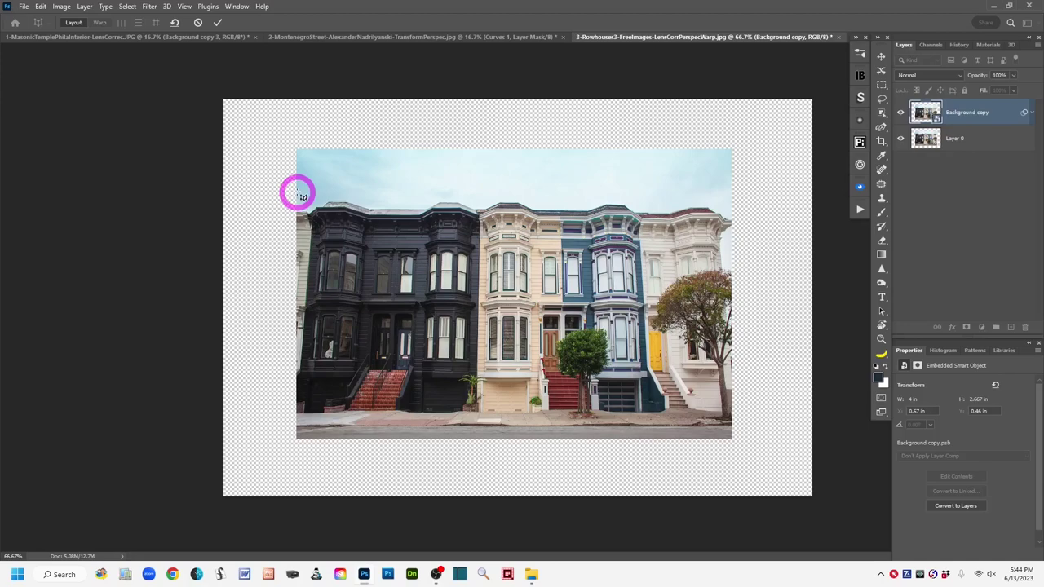
left_click_drag(296, 194, 479, 443)
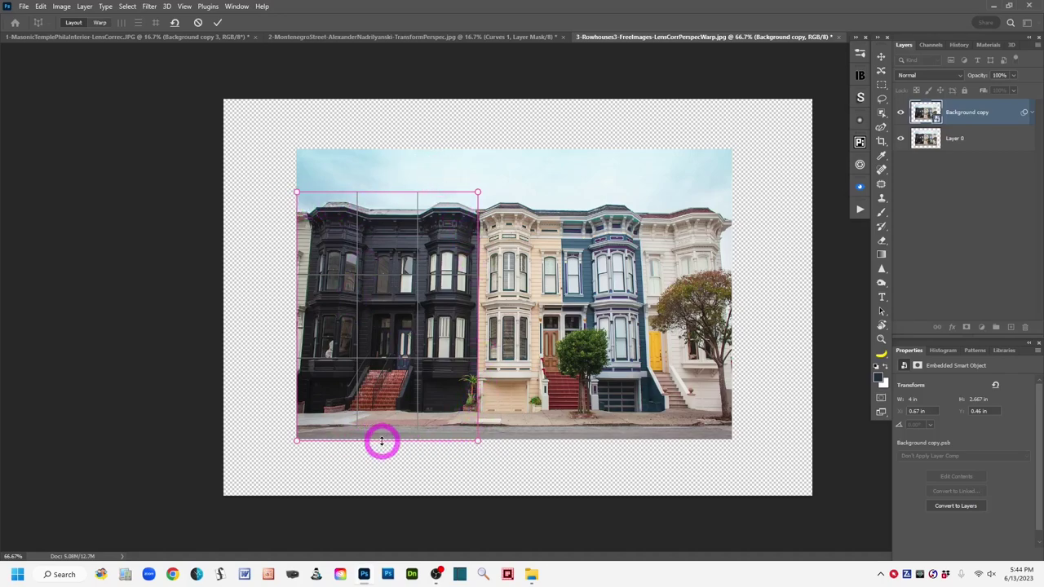
left_click_drag(381, 440, 382, 439)
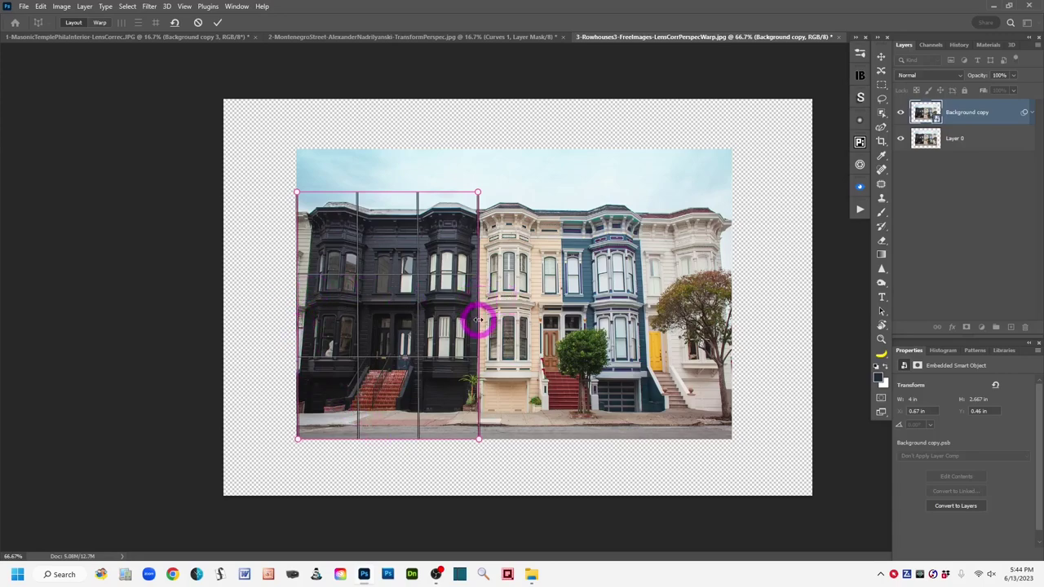
left_click_drag(478, 318, 477, 315)
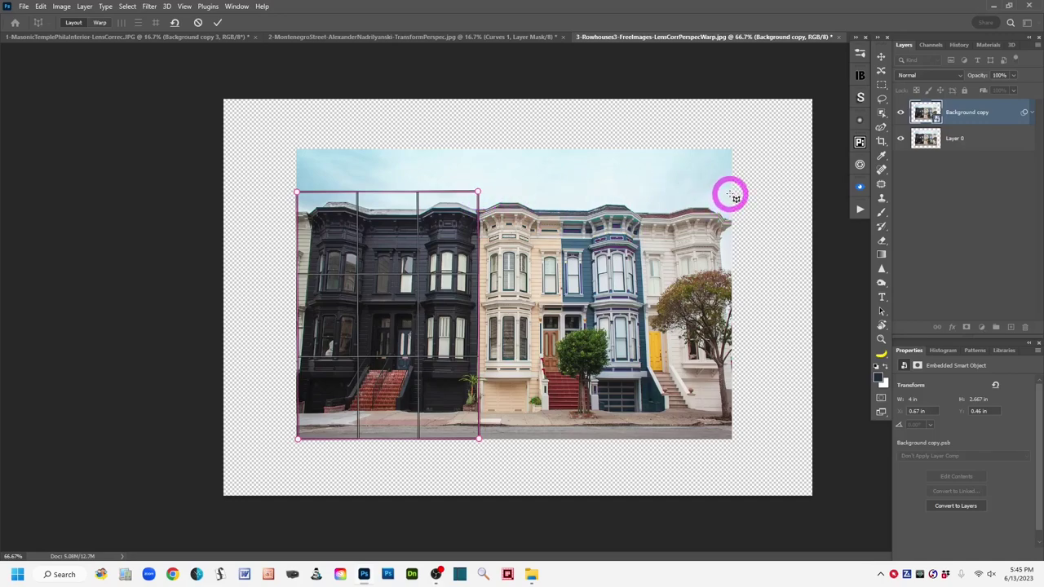
left_click_drag(730, 194, 479, 440)
left_click_drag(484, 444, 484, 442)
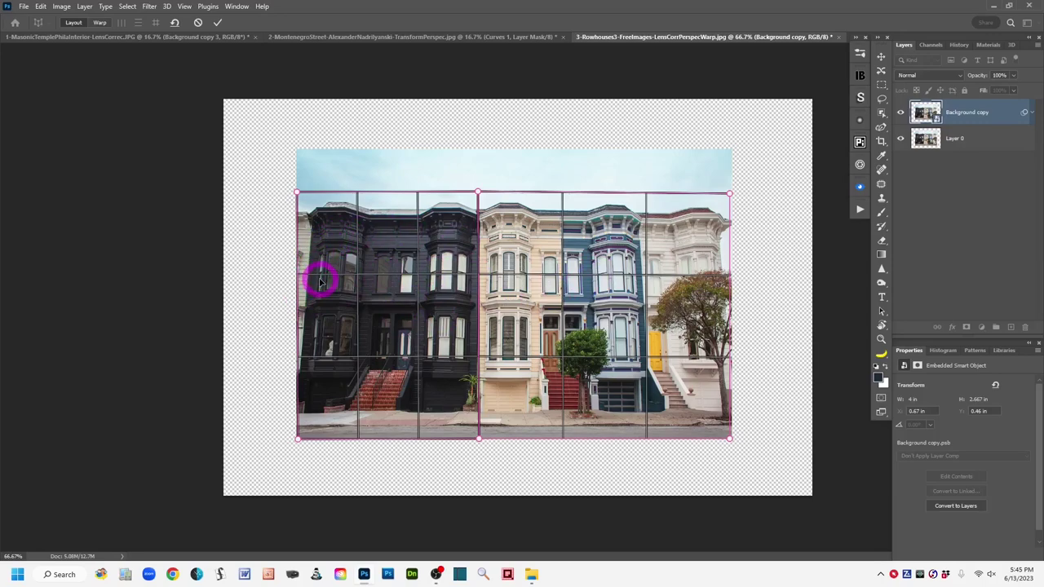
Switch Perspective Warp to Warp mode and angle the black houses' plane by pulling its outer top corner down and outer bottom corner up and inward.
left_click(100, 24)
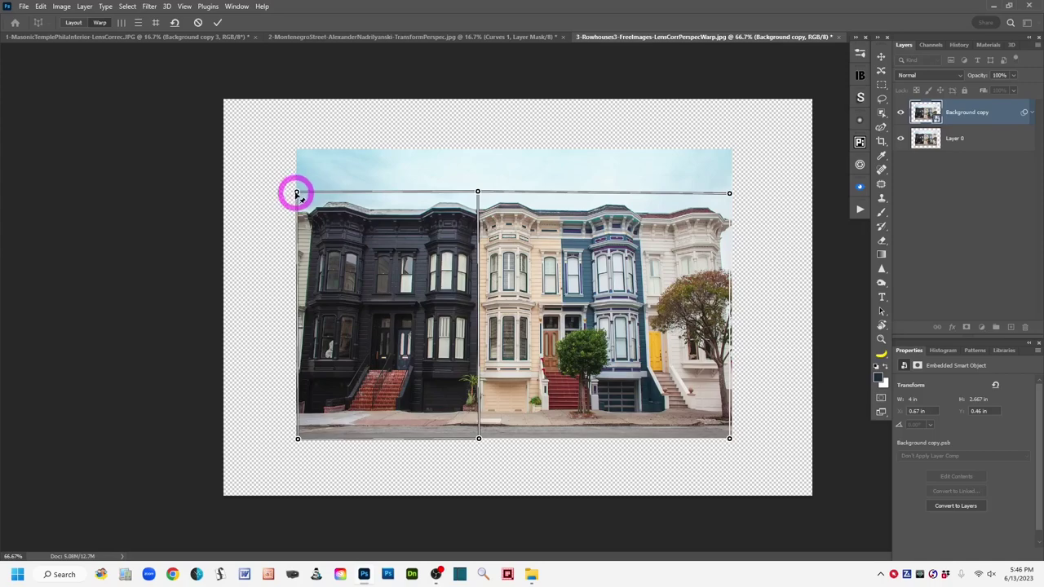
left_click_drag(296, 194, 296, 220)
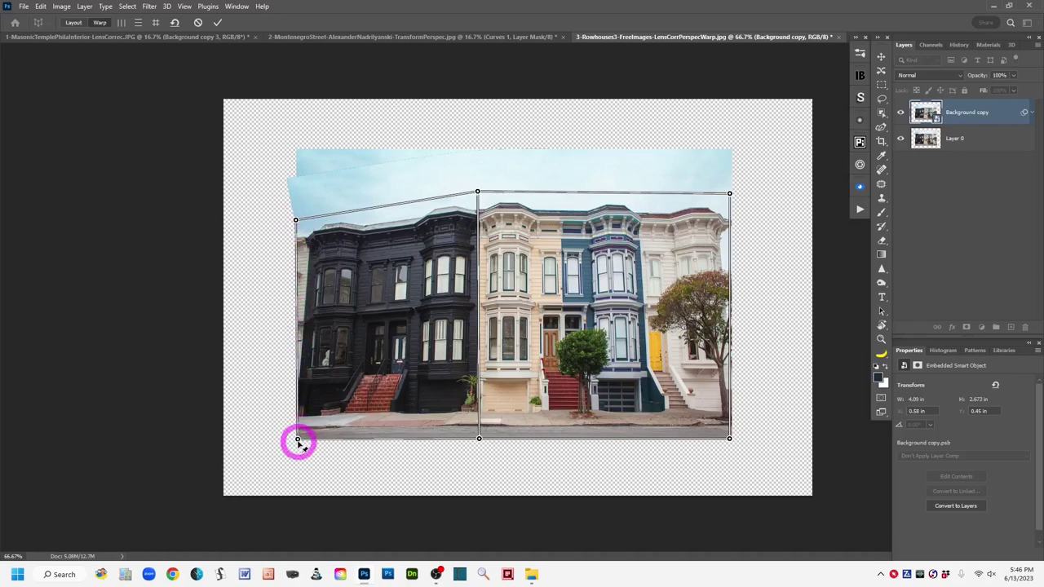
left_click_drag(297, 440, 309, 419)
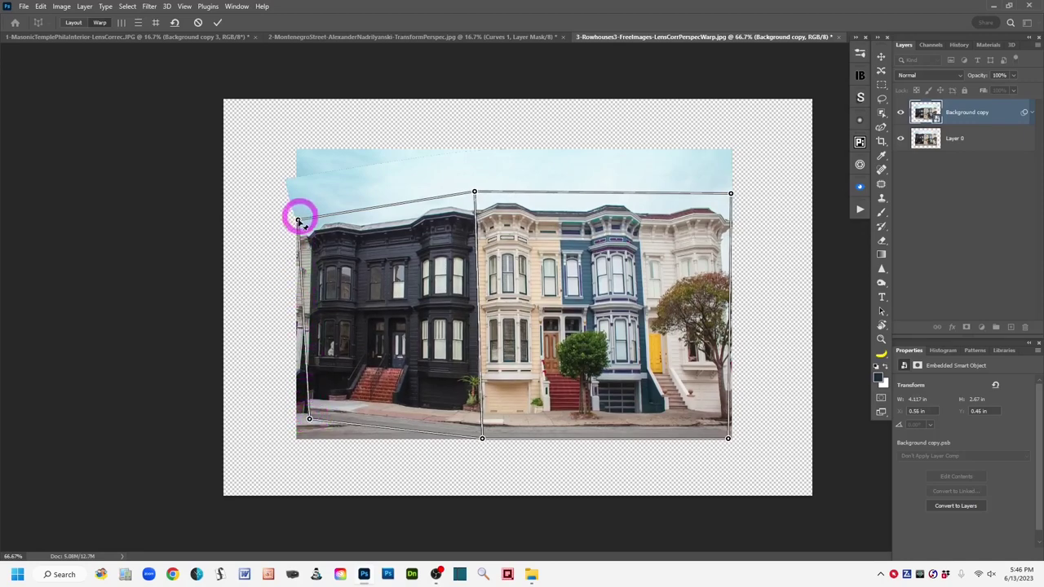
left_click_drag(299, 220, 297, 224)
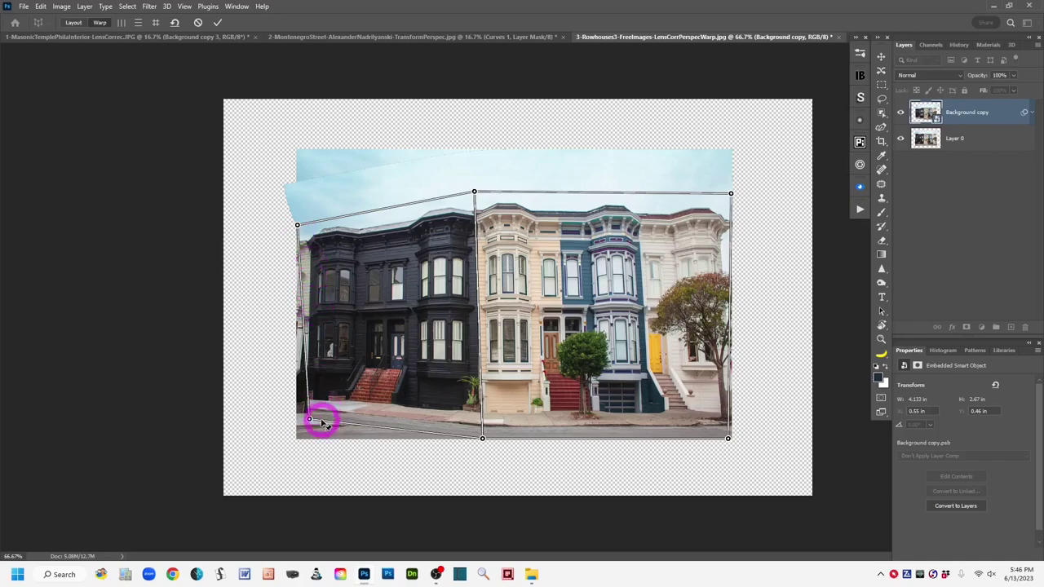
left_click_drag(310, 420, 311, 421)
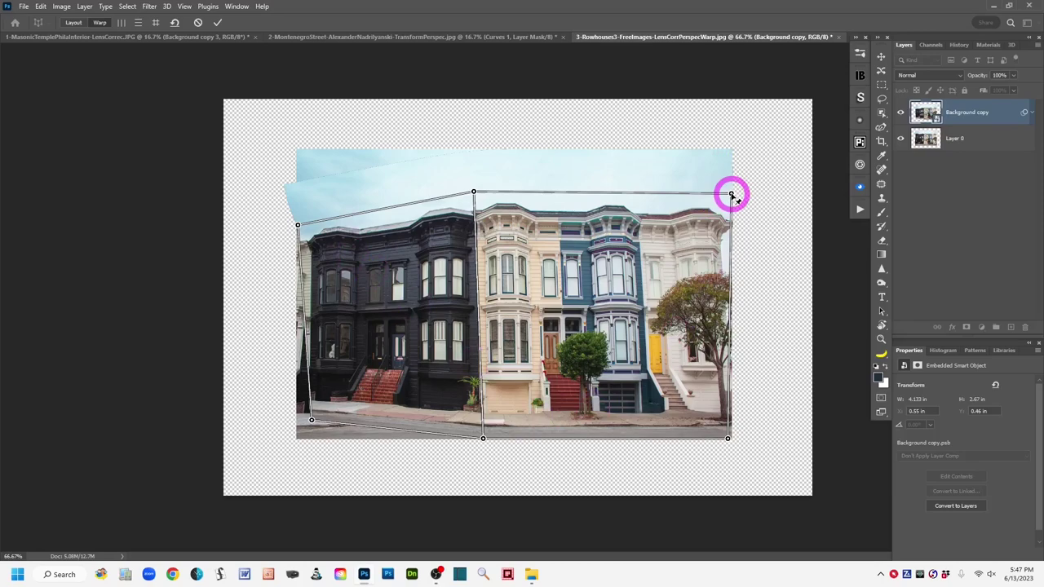
Angle the lighter houses' plane to mirror the black houses' plane by moving its outer top corner down and outer bottom corner up and inward.
left_click_drag(732, 194, 723, 220)
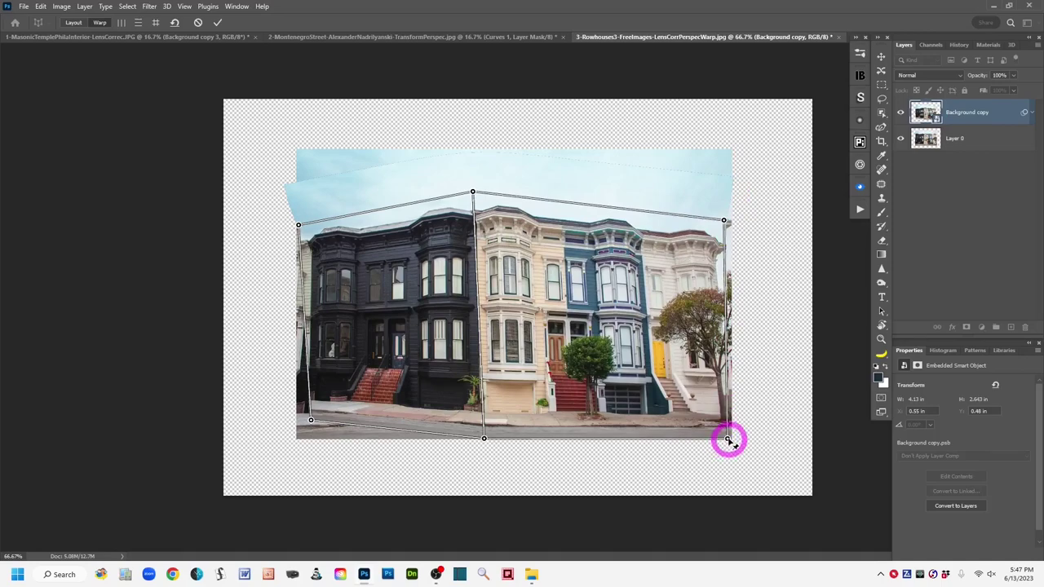
left_click_drag(727, 440, 712, 420)
left_click(723, 208)
left_click_drag(722, 208, 724, 221)
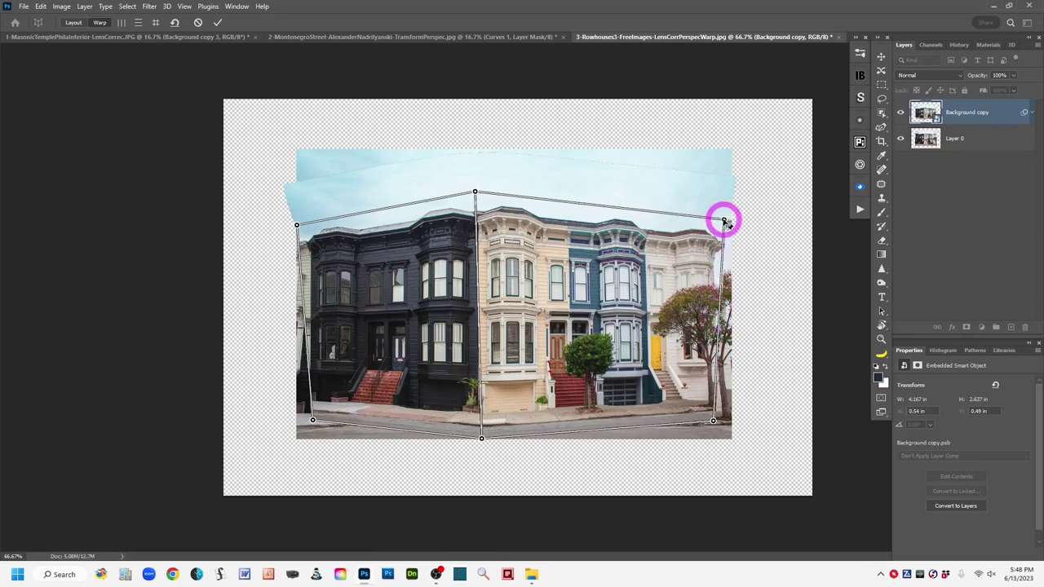
Move the lighter houses' plane's outer top corner slightly outward and apply the Perspective Warp to Background copy.
left_click_drag(723, 221, 726, 224)
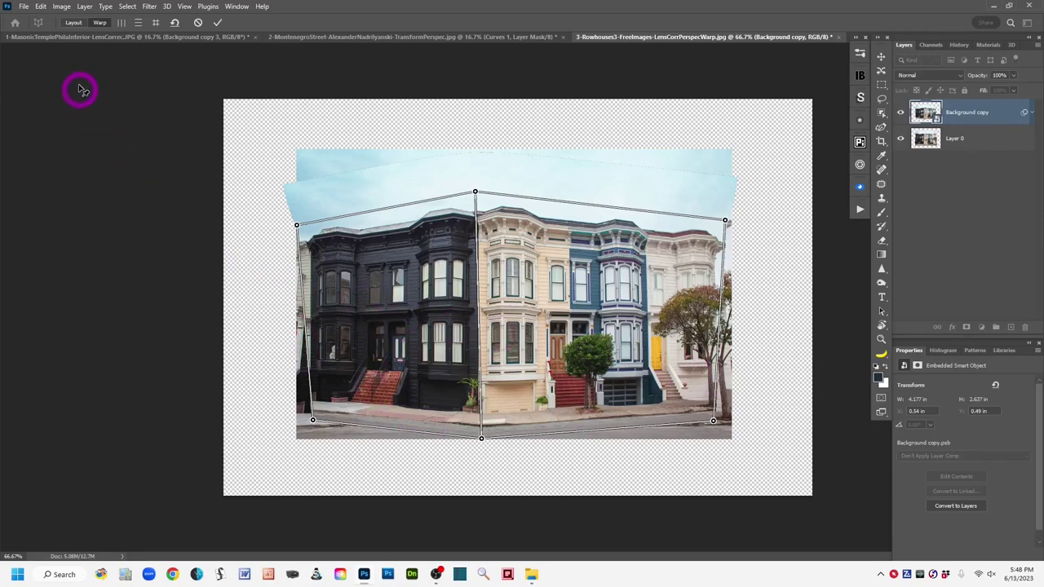
left_click(98, 25)
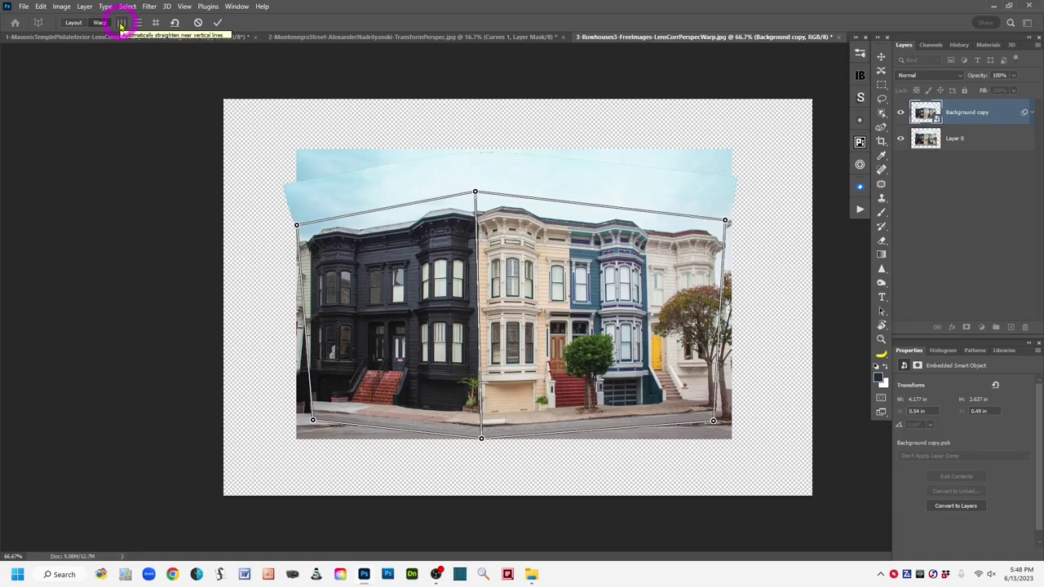
left_click(120, 22)
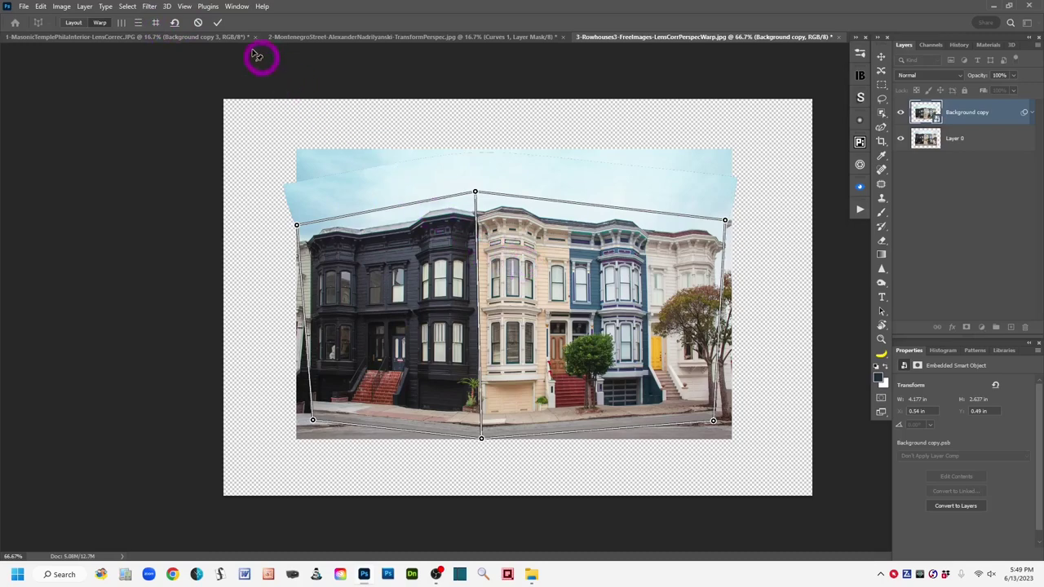
left_click(217, 24)
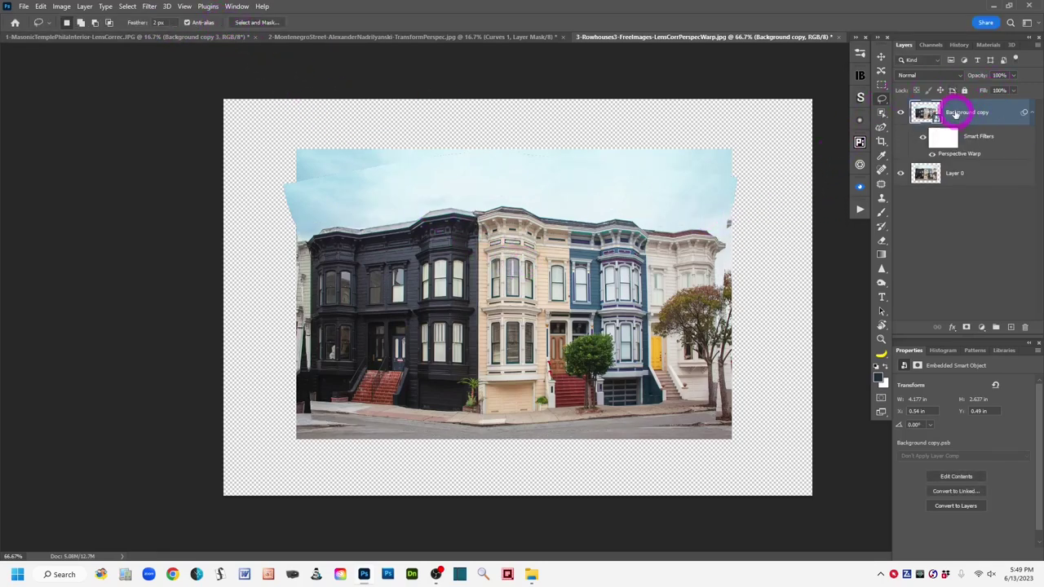
Reopen the Perspective Warp smart filter on Background copy for review and leave it without changes.
double_click(975, 155)
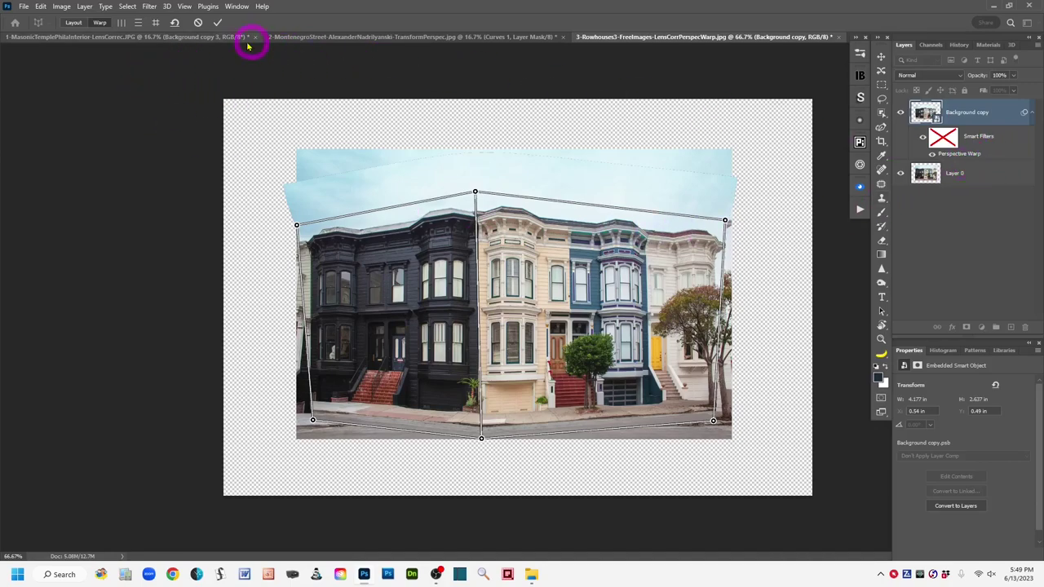
left_click(197, 24)
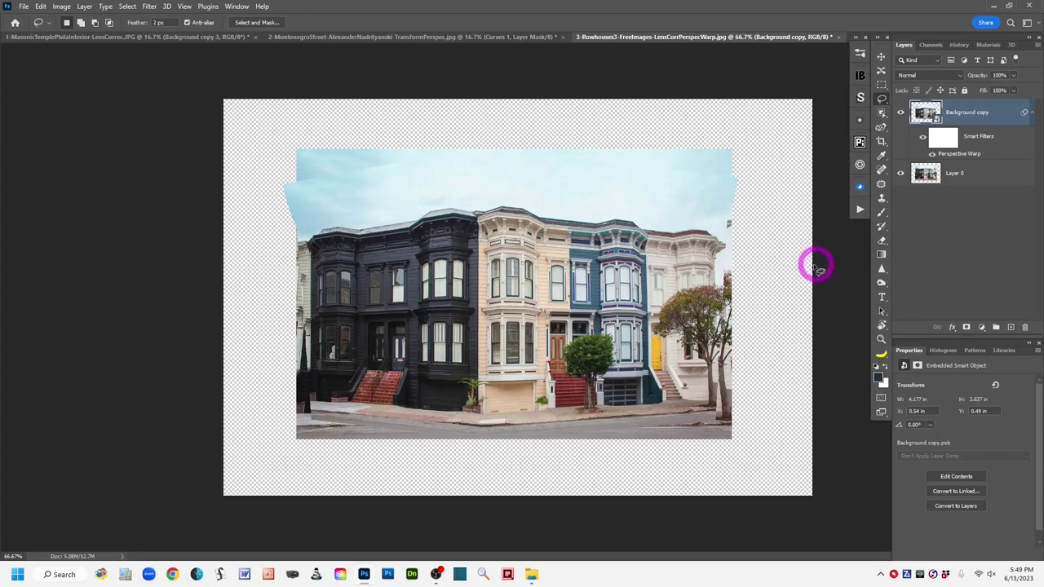
Compare the warped facades with the original by toggling Layer 0's visibility and showing it alone.
left_click(901, 174)
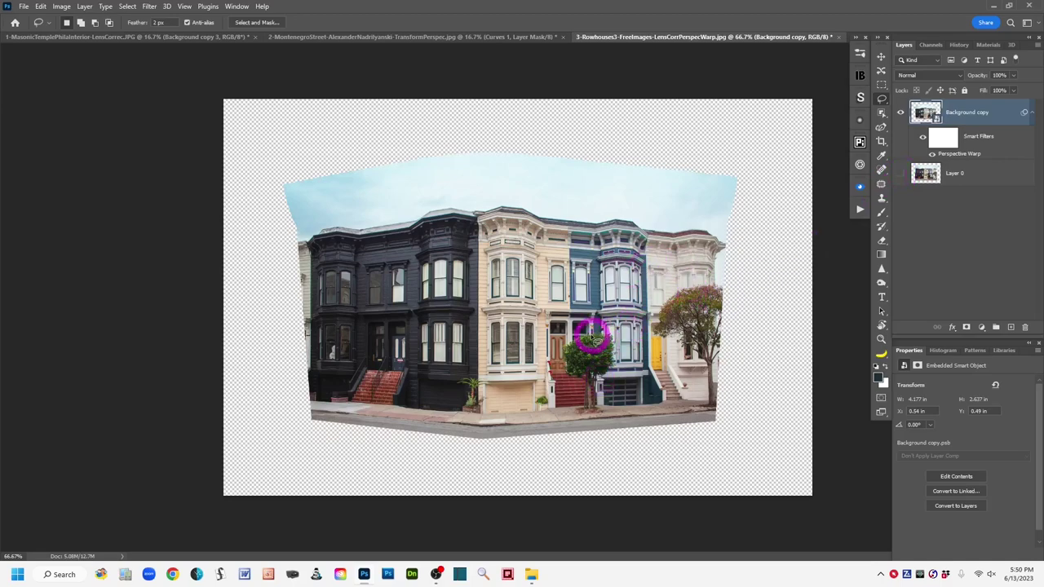
left_click(900, 174)
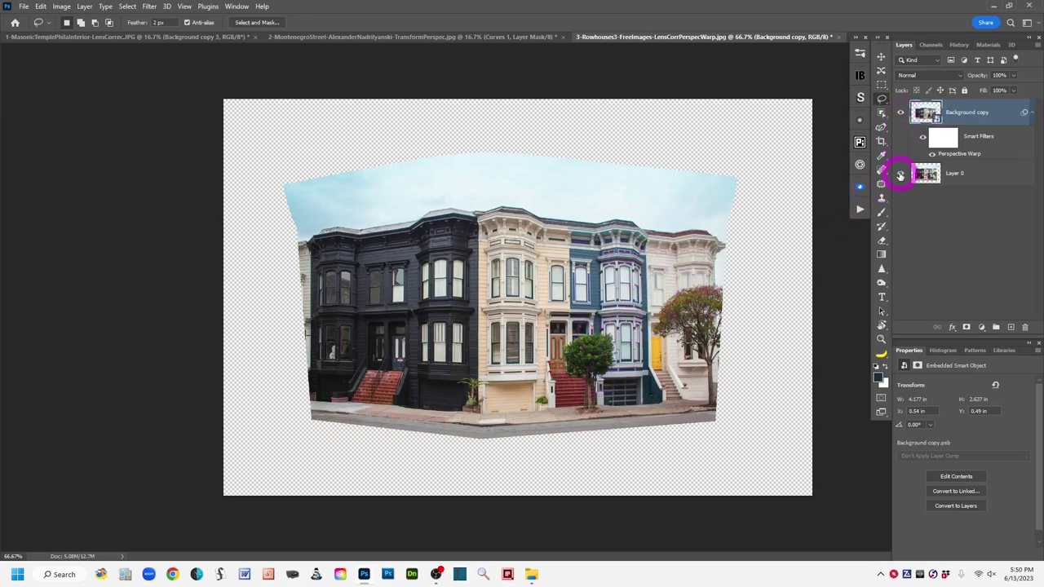
left_click(900, 174, "alt")
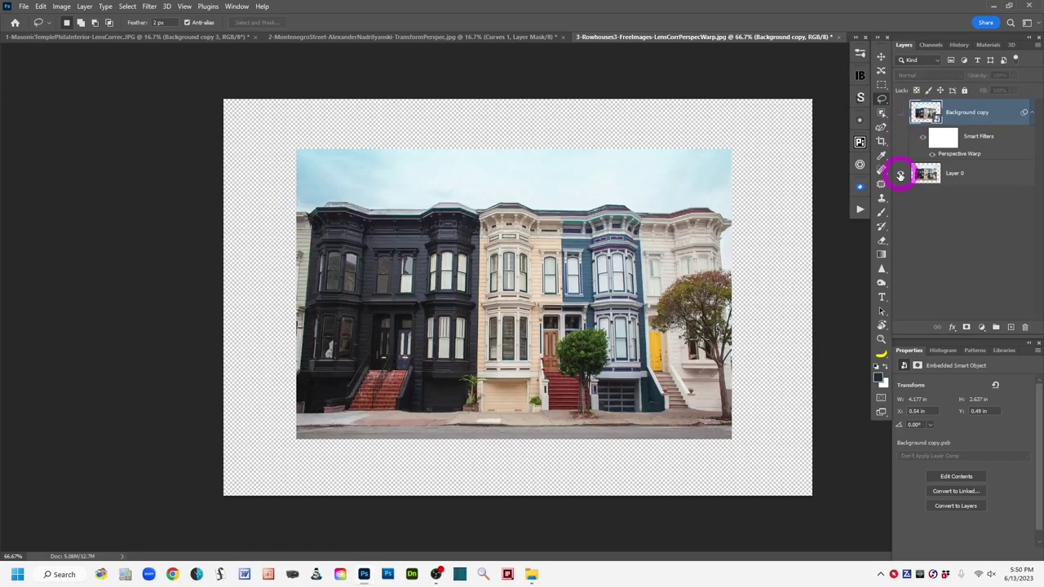
left_click(900, 174, "alt")
left_click(900, 173, "alt")
left_click(901, 173, "alt")
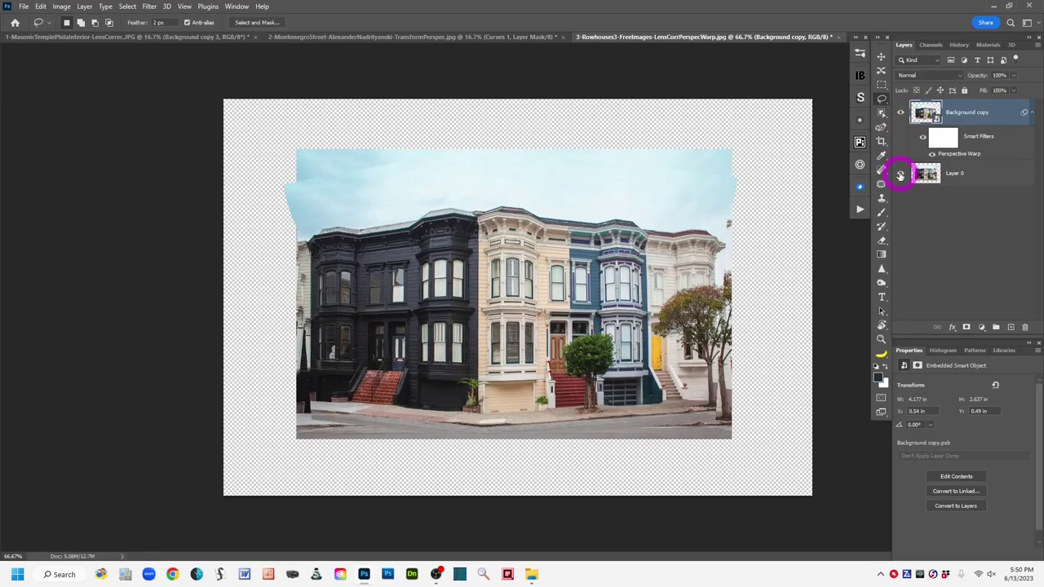
Hide Layer 0 and trim the canvas based on transparent pixels on the top, bottom, left and right sides.
left_click(900, 174)
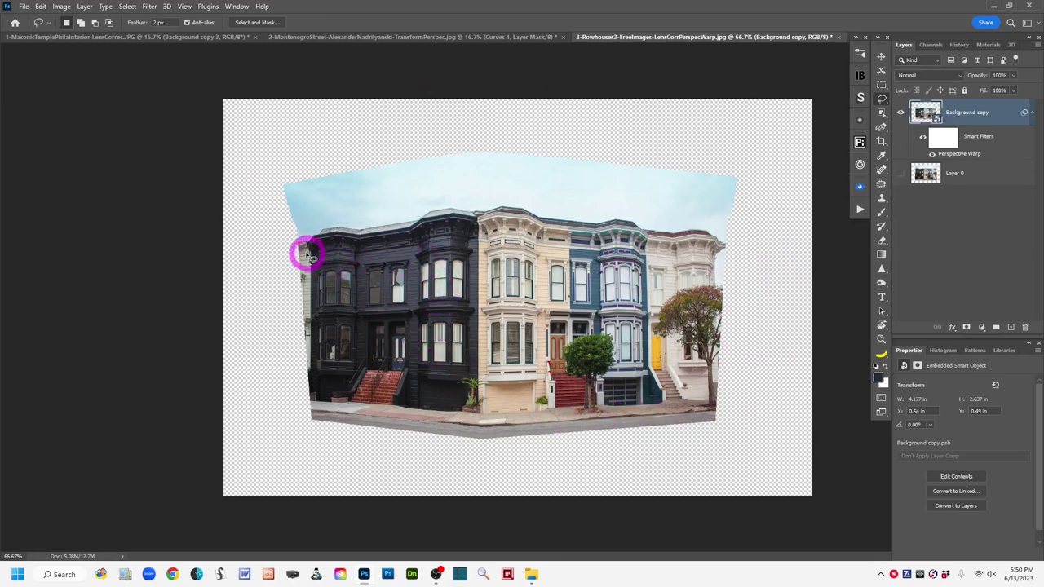
left_click(63, 7)
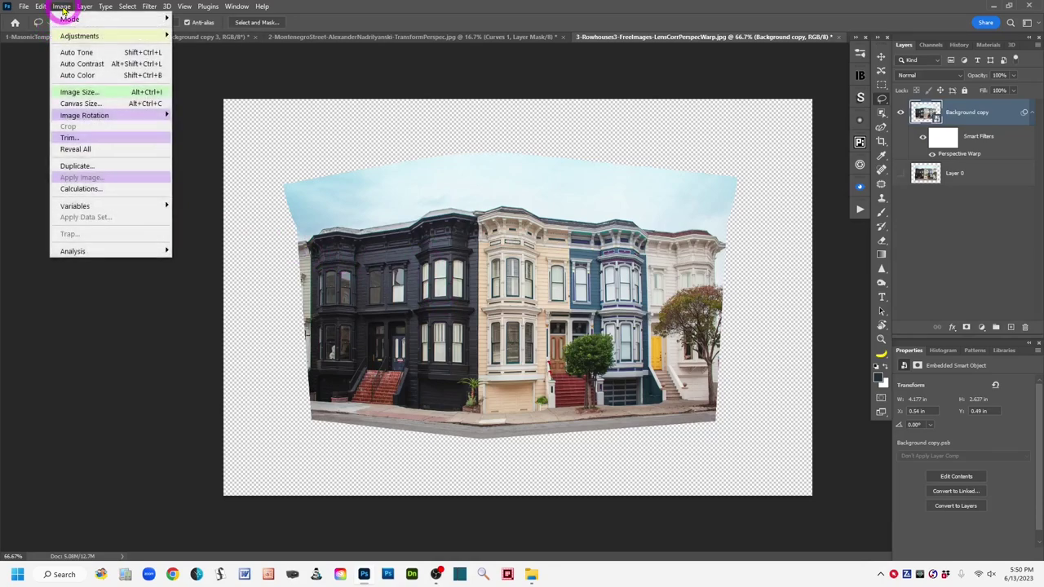
left_click(135, 142)
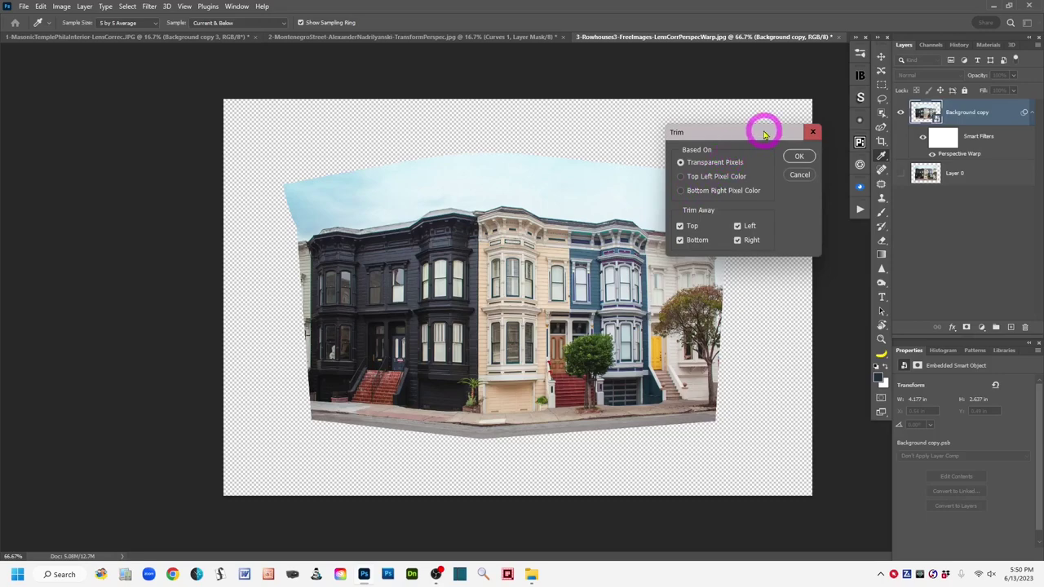
left_click_drag(764, 135, 766, 87)
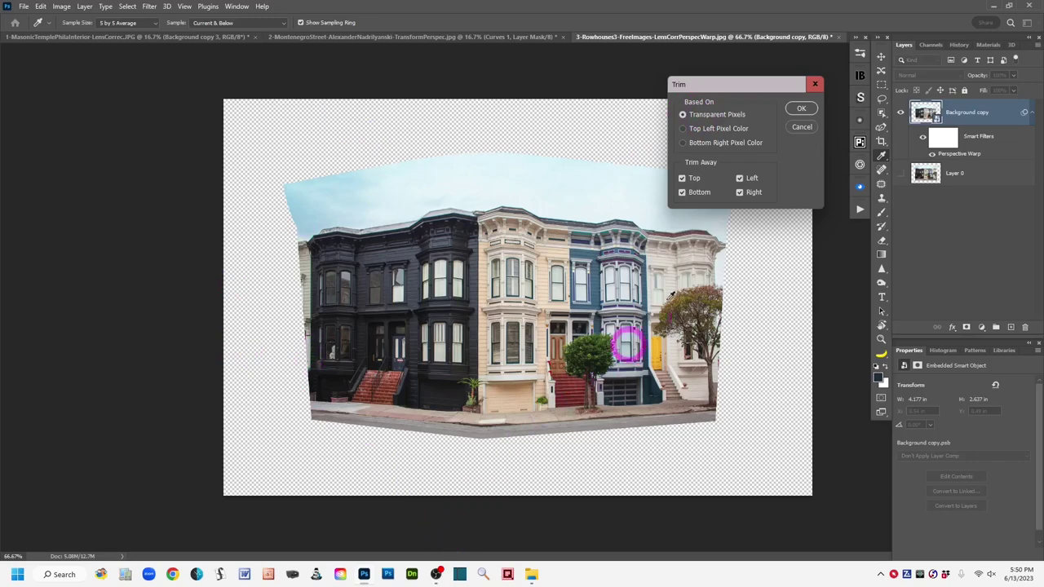
left_click(802, 109)
key("l")
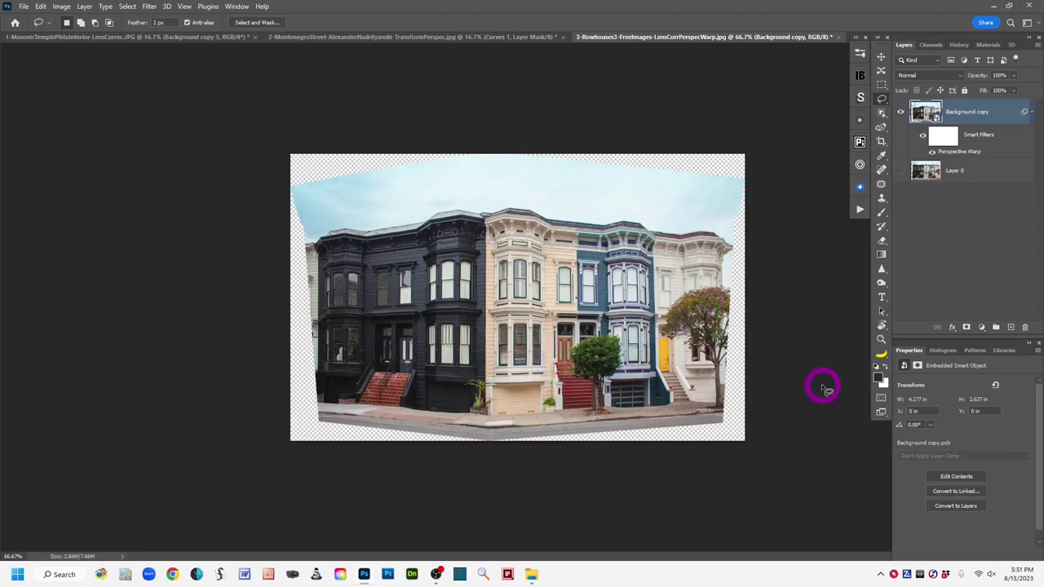
Add a new layer above Background copy and stamp the visible warped image into it.
key("ctrl+1")
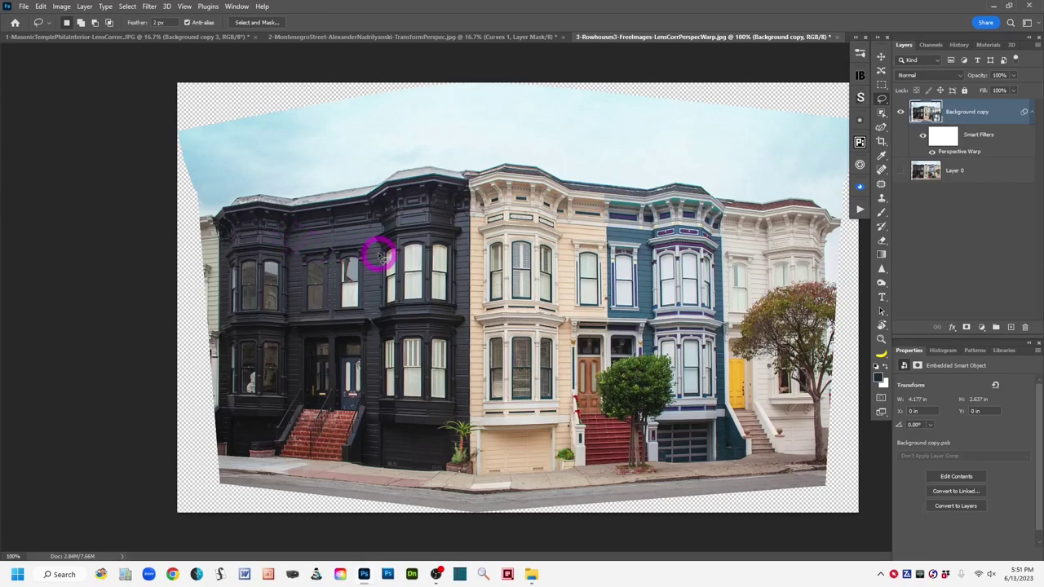
left_click(1010, 327)
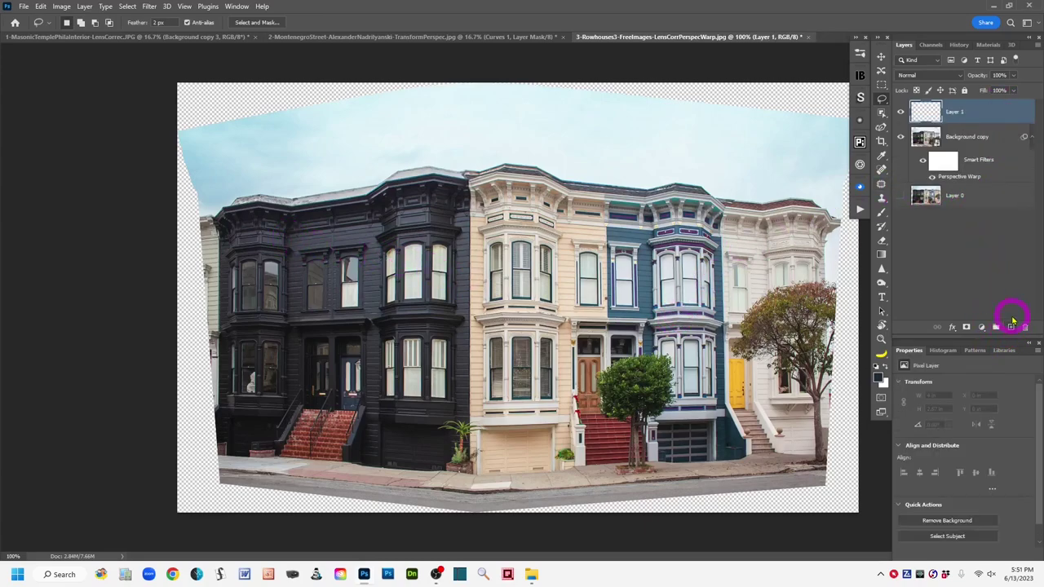
key("ctrl+shift+alt+e")
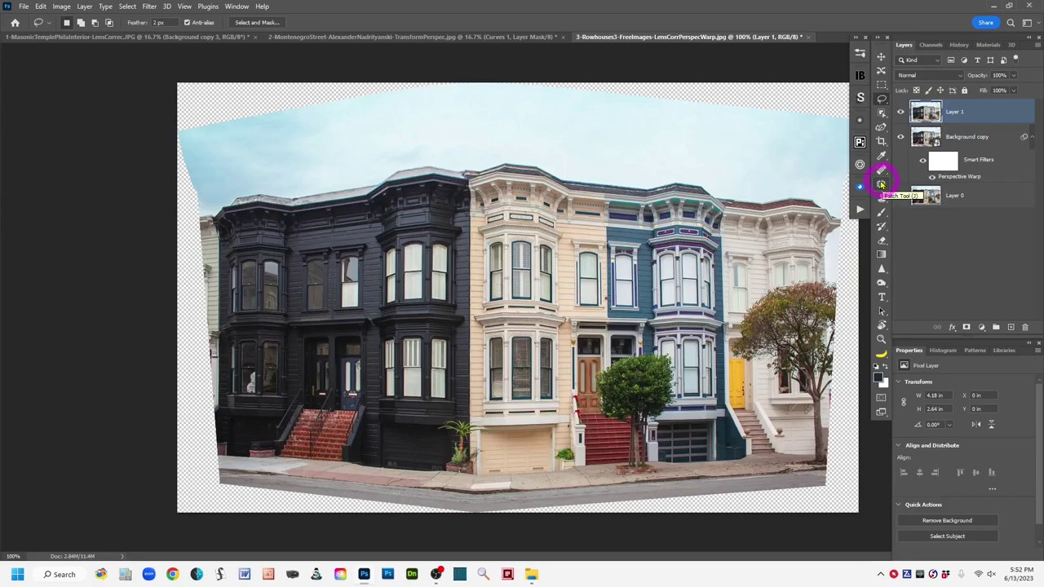
Patch small areas of the sidewalk and curb in front of the cream house on Layer 1 with the Content-Aware Patch tool.
left_click(880, 184)
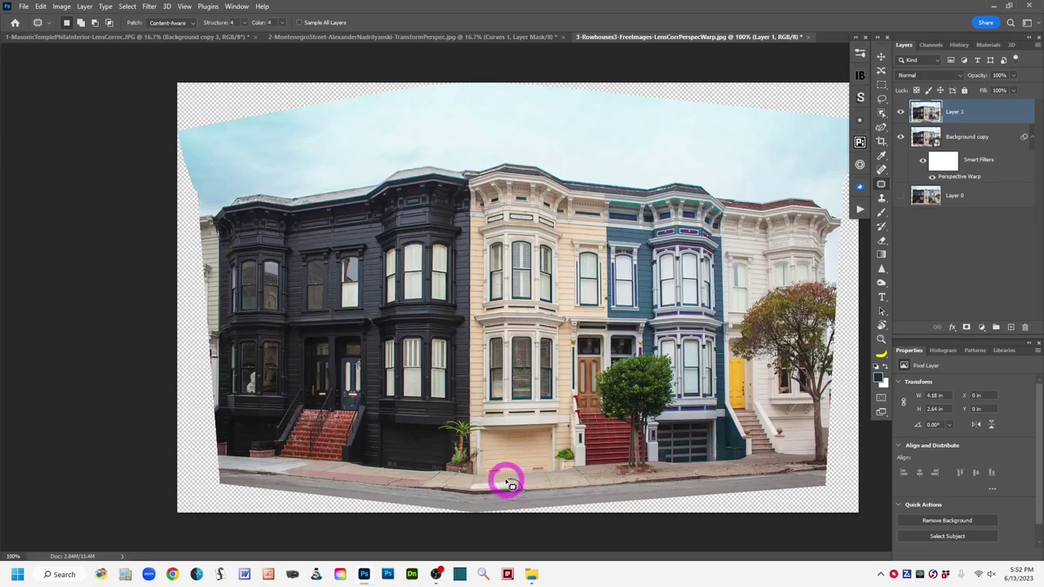
mouse_move(509, 484)
left_mouse_down()
mouse_move(466, 496)
mouse_move(527, 493)
mouse_move(493, 487)
mouse_move(566, 485)
left_mouse_up()
key("ctrl+d")
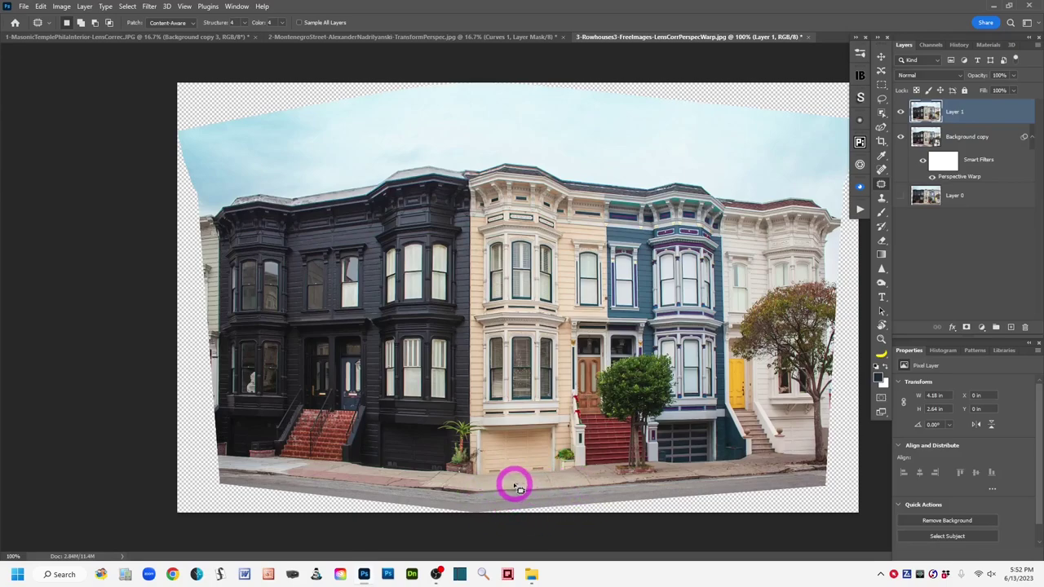
mouse_move(491, 492)
left_mouse_down()
mouse_move(515, 506)
mouse_move(529, 494)
mouse_move(517, 489)
mouse_move(547, 493)
left_mouse_up()
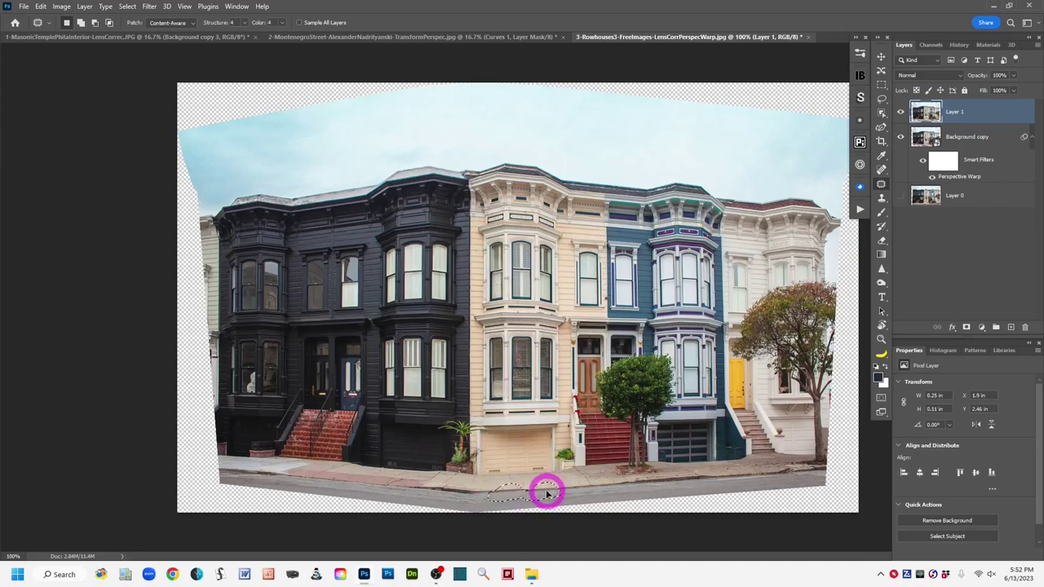
key("ctrl+d")
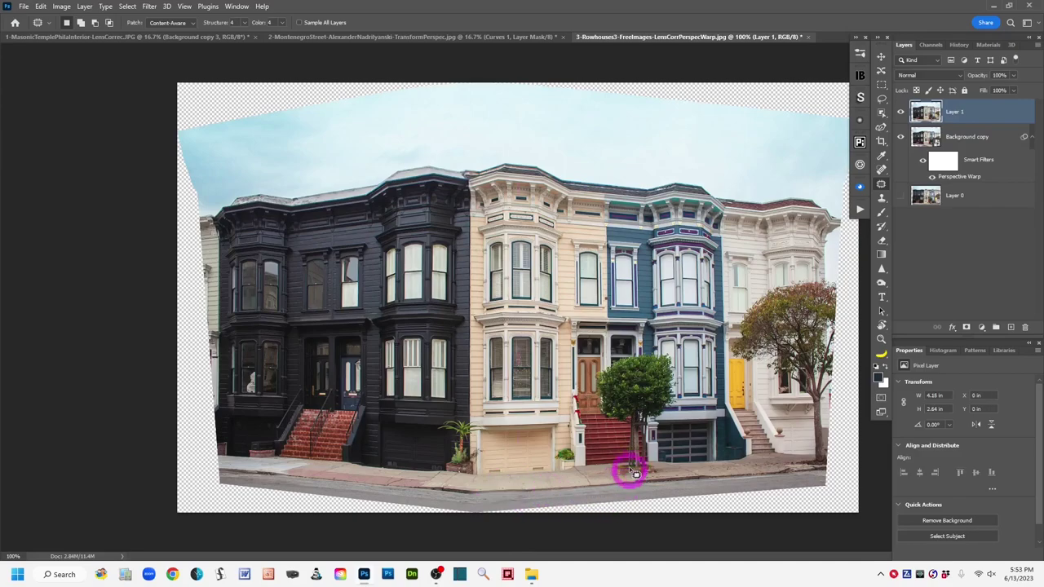
left_click_drag(629, 384, 594, 399)
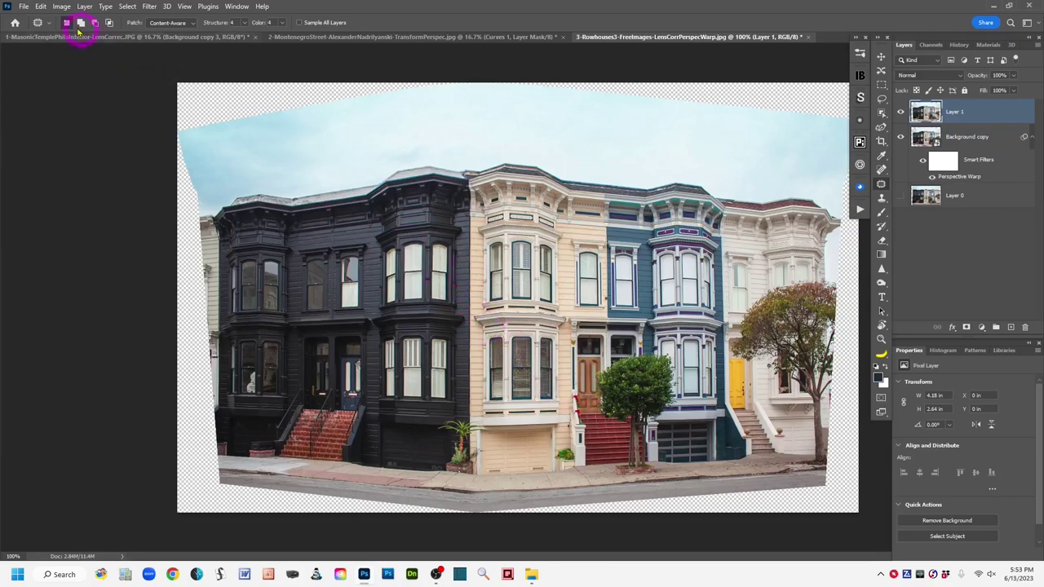
left_click(149, 7)
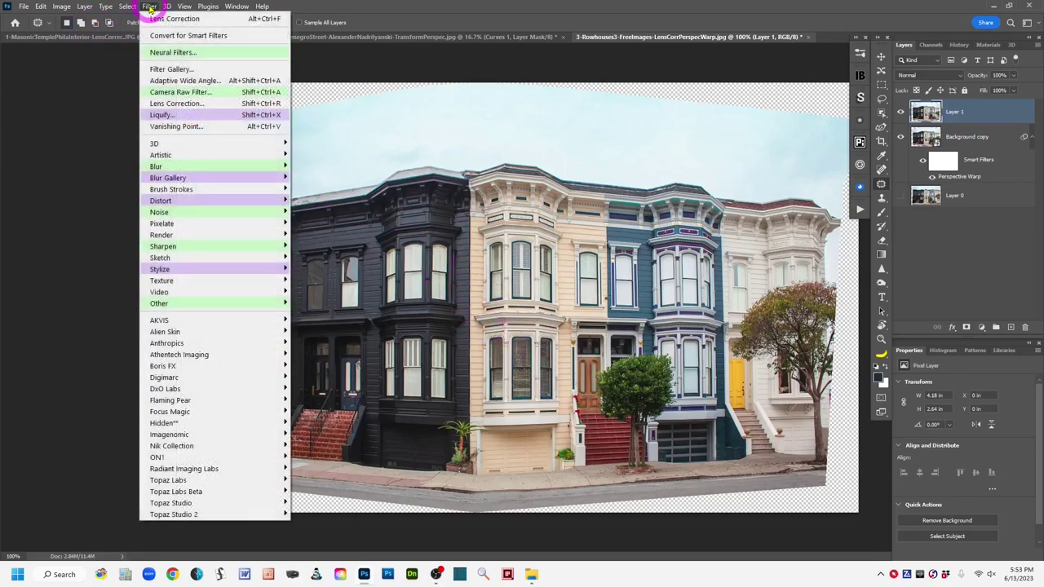
left_click(390, 10)
left_click(41, 6)
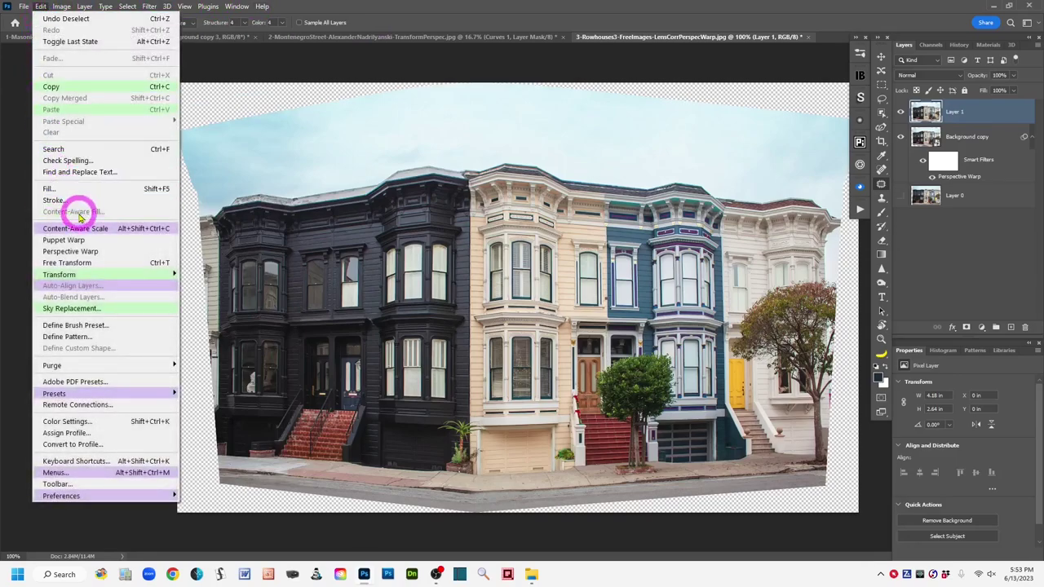
mouse_move(91, 274)
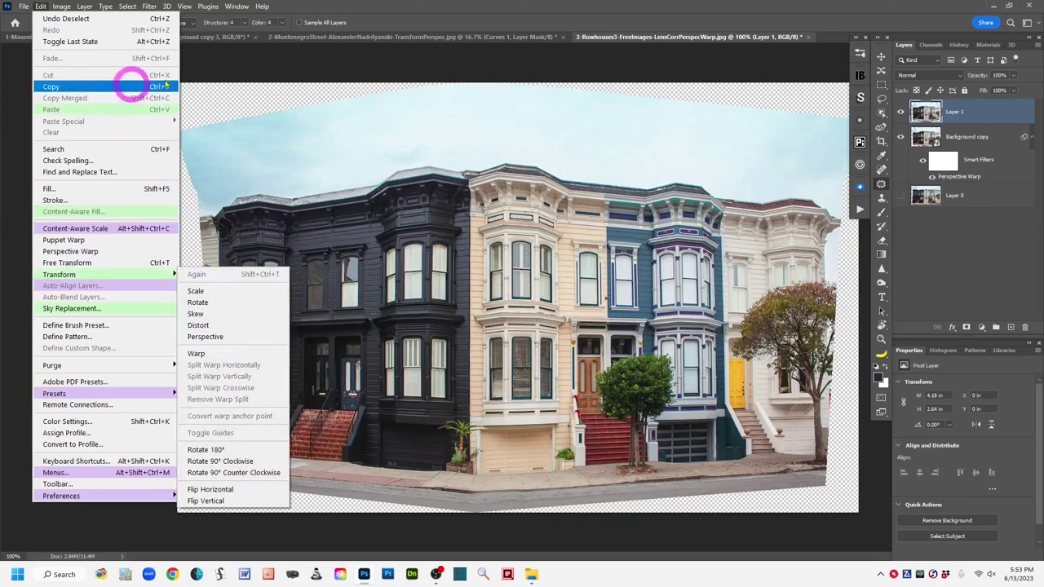
left_click(379, 7)
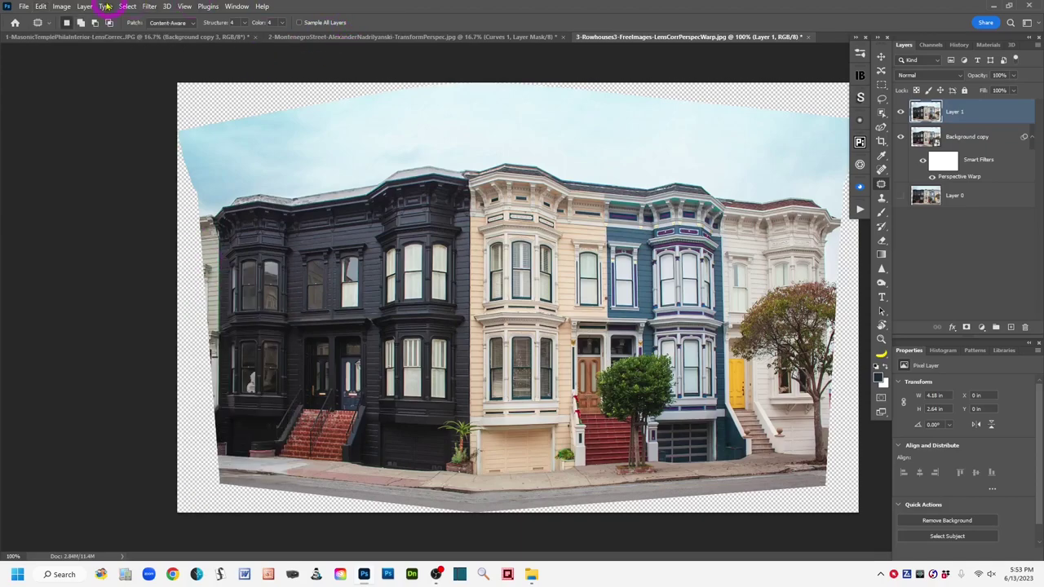
left_click(38, 8)
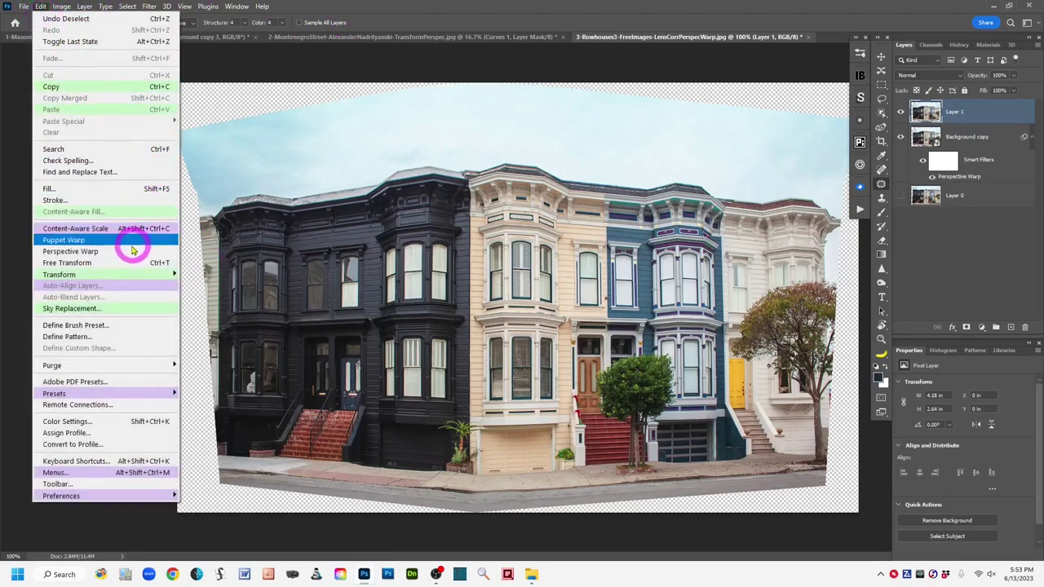
left_click(447, 23)
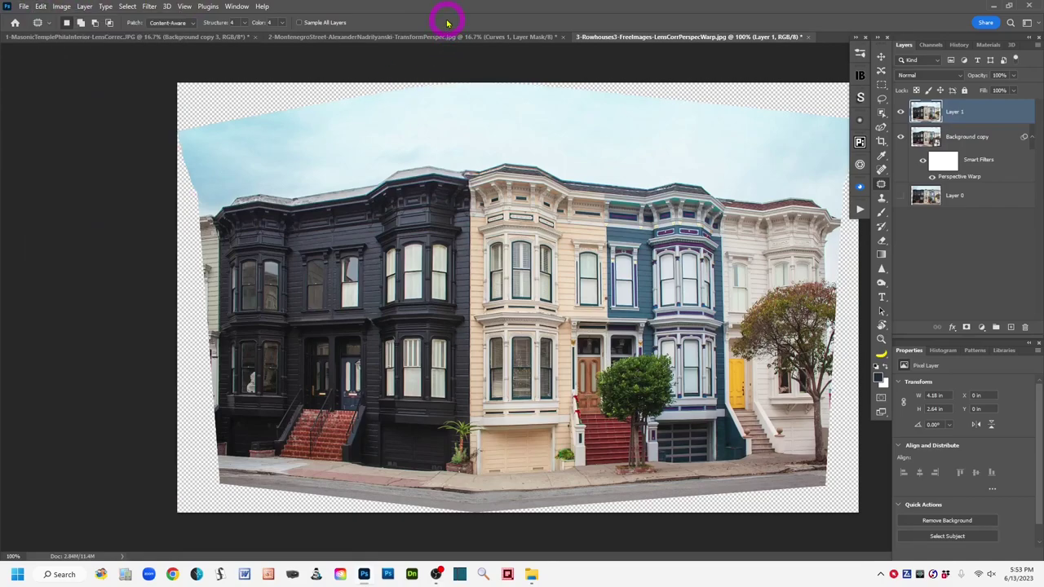